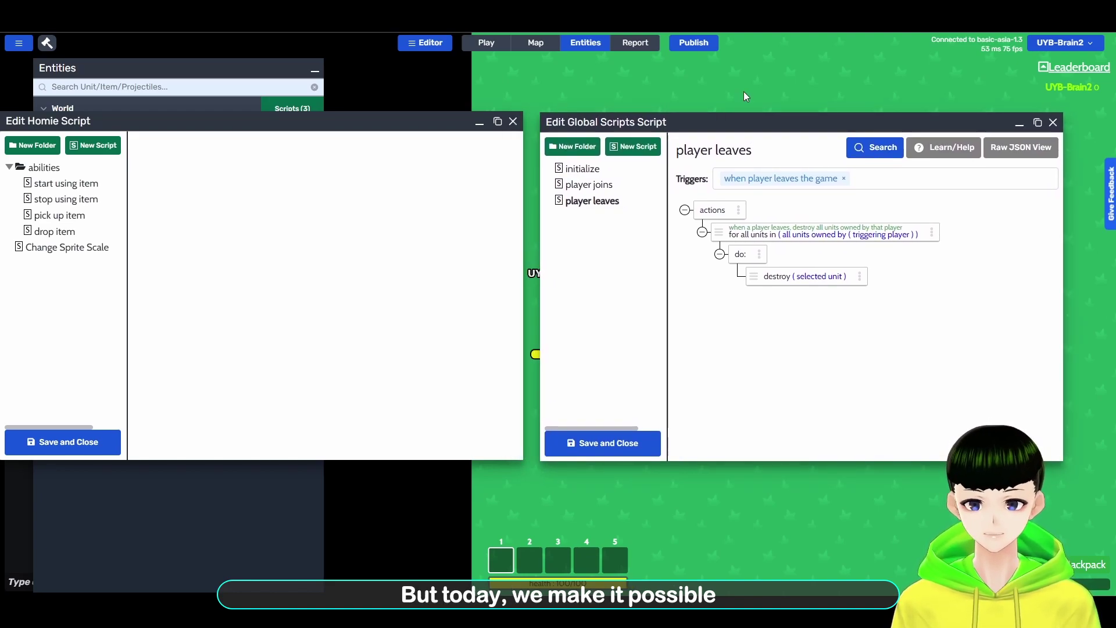
- Move the Homie script window aside and open the "player joins" global script to view its actions
{"action": "left_click_drag", "start_coordinate": [338, 118], "coordinate": [408, 119]}
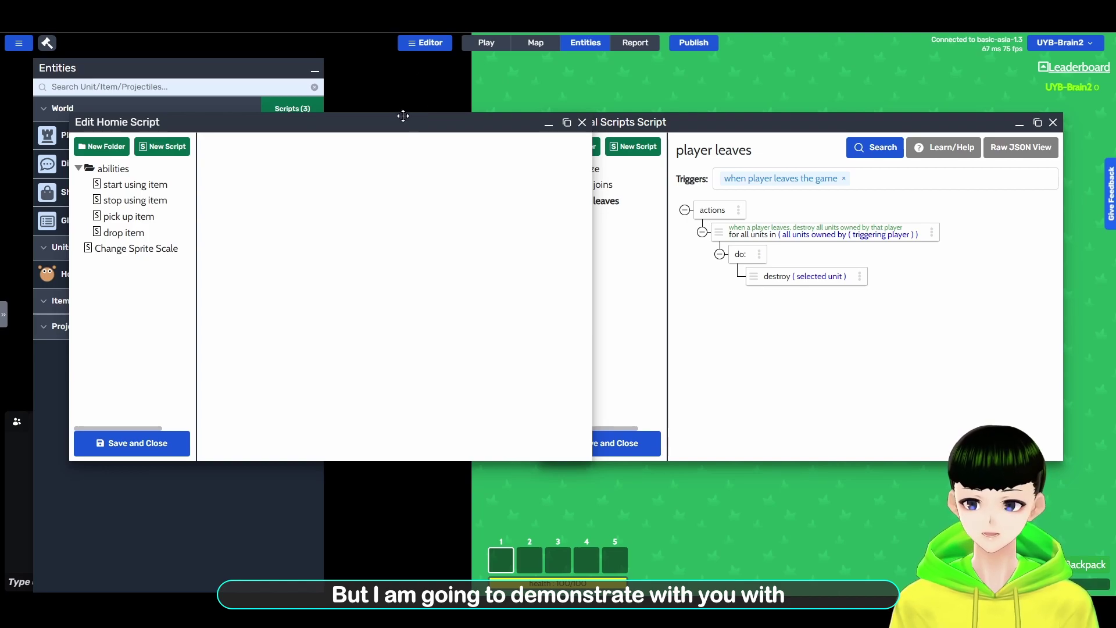
{"action": "left_click_drag", "start_coordinate": [372, 124], "coordinate": [440, 120]}
{"action": "left_click", "coordinate": [759, 119]}
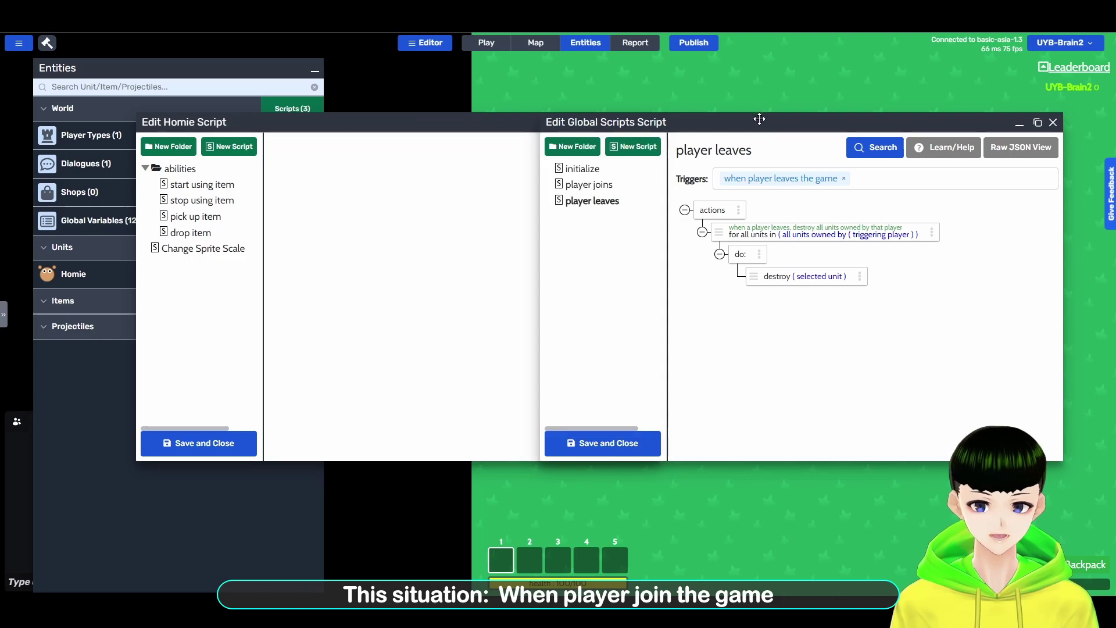
{"action": "left_click", "coordinate": [588, 185]}
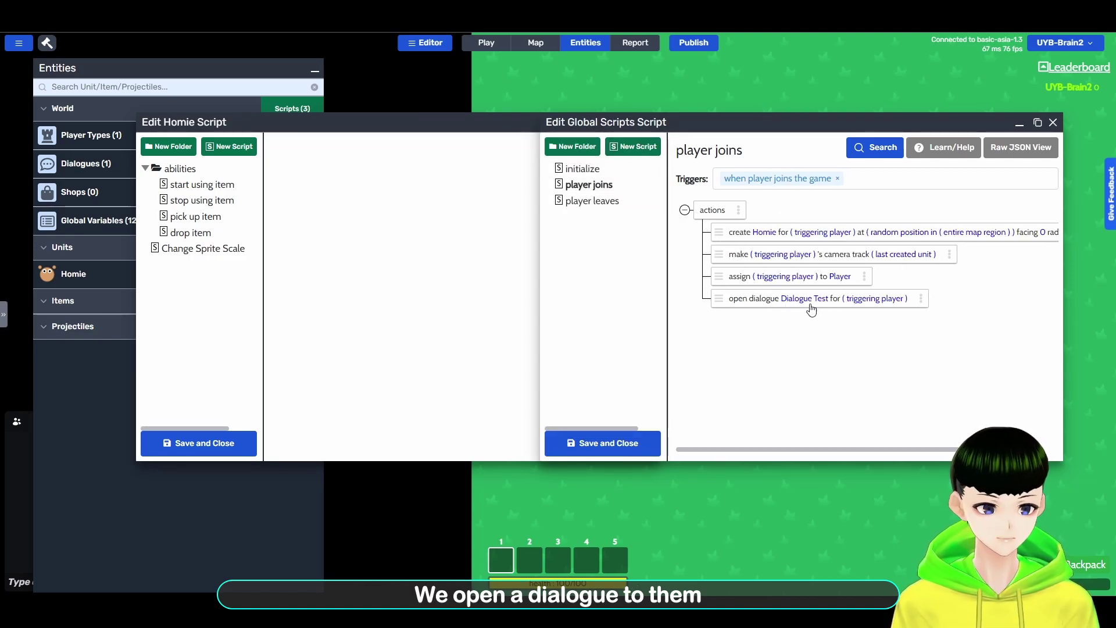
- Examine the Dialogue Test dialogue and its option's name and script settings, then discard any changes
{"action": "left_click_drag", "start_coordinate": [162, 60], "coordinate": [195, 62]}
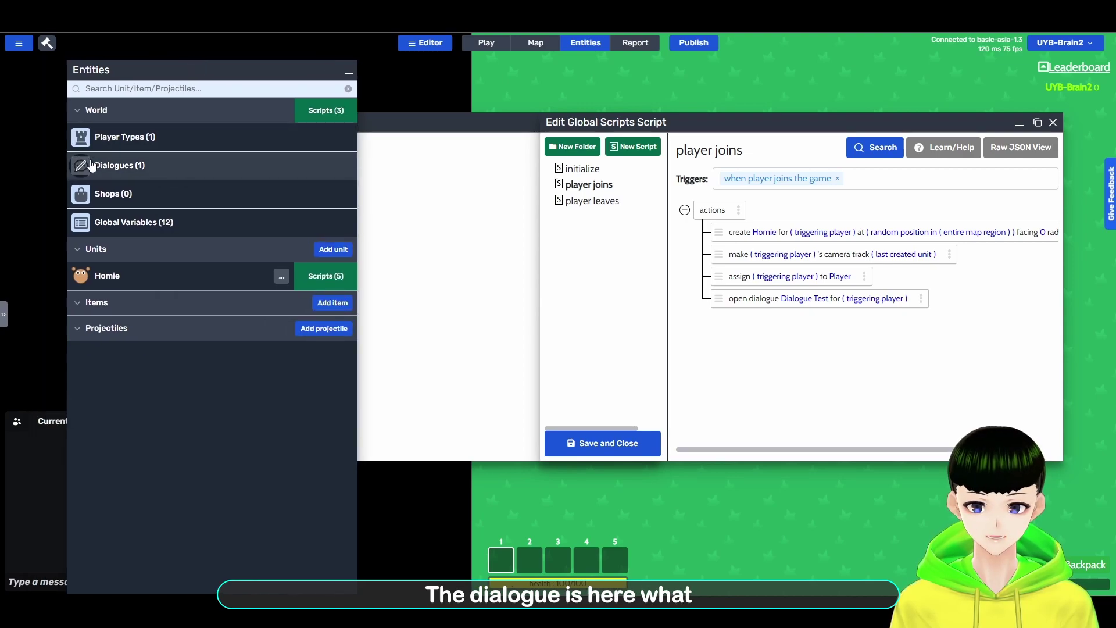
{"action": "left_click", "coordinate": [116, 166]}
{"action": "left_click_drag", "start_coordinate": [632, 51], "coordinate": [363, 100]}
{"action": "left_click", "coordinate": [481, 177]}
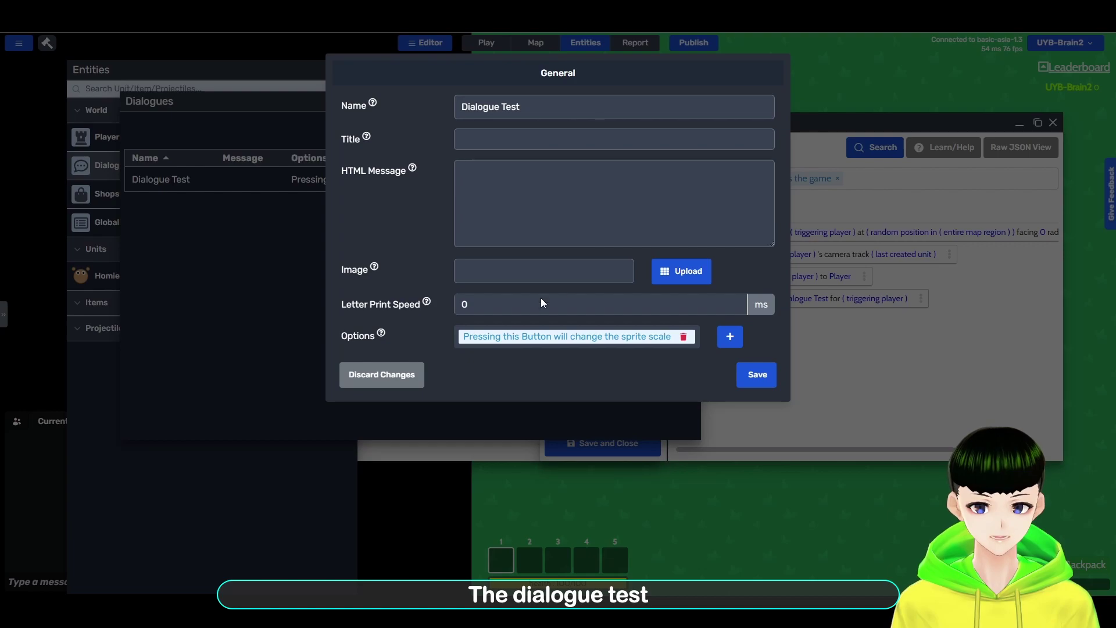
{"action": "left_click", "coordinate": [551, 338]}
{"action": "left_click_drag", "start_coordinate": [502, 105], "coordinate": [766, 104]}
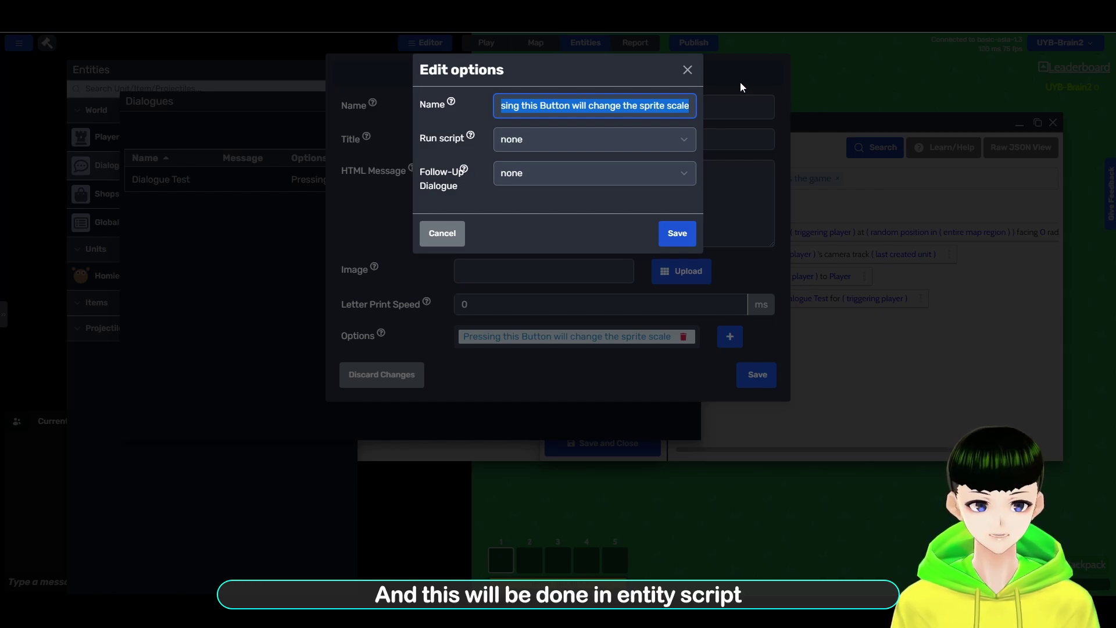
{"action": "left_click", "coordinate": [687, 70]}
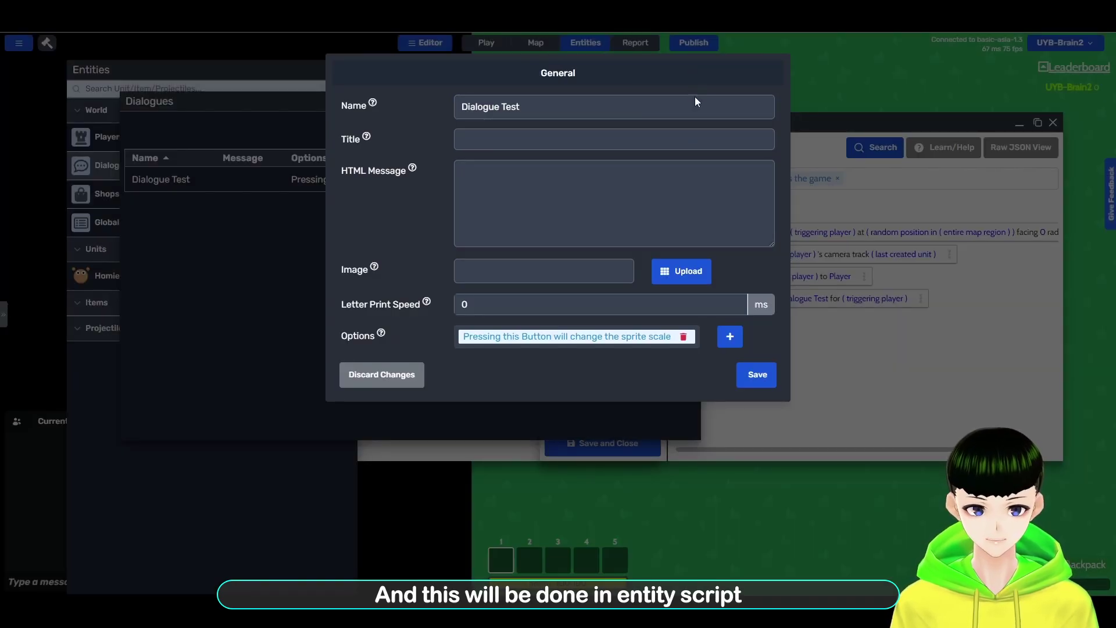
{"action": "left_click", "coordinate": [391, 368]}
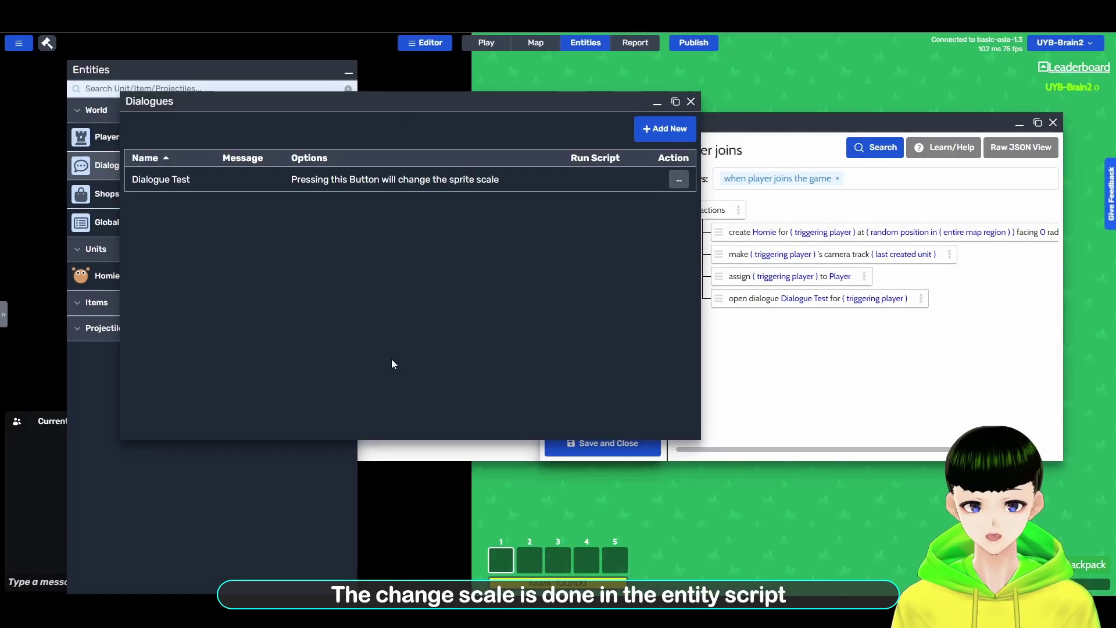
- Close the dialogues list and show the Homie unit's "Change Sprite Scale" script
{"action": "left_click", "coordinate": [690, 101]}
{"action": "left_click", "coordinate": [318, 285]}
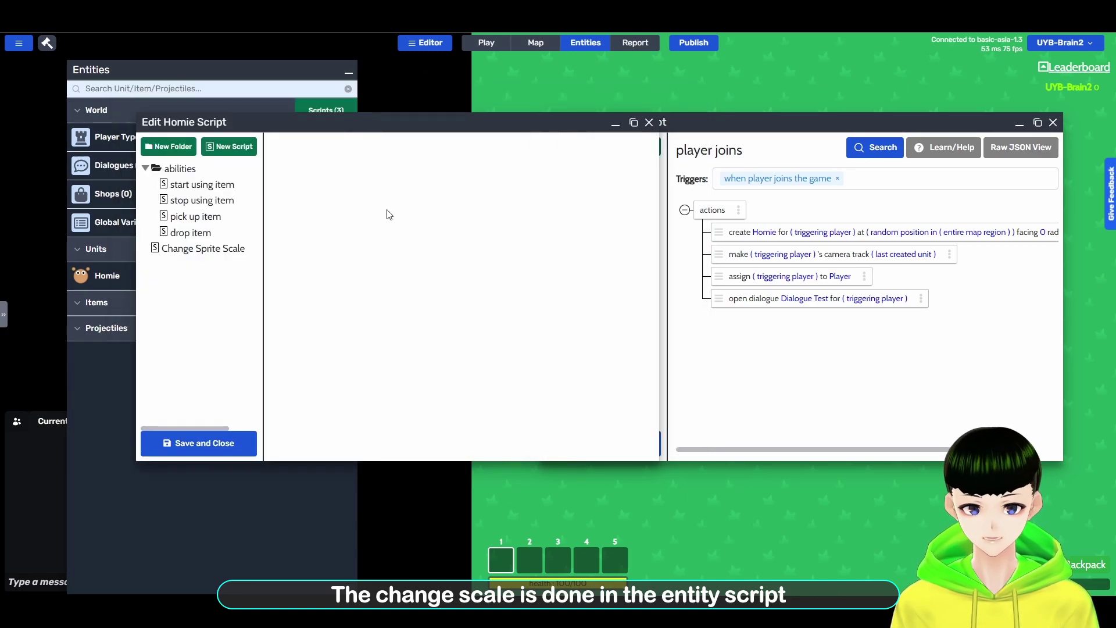
{"action": "left_click", "coordinate": [209, 247]}
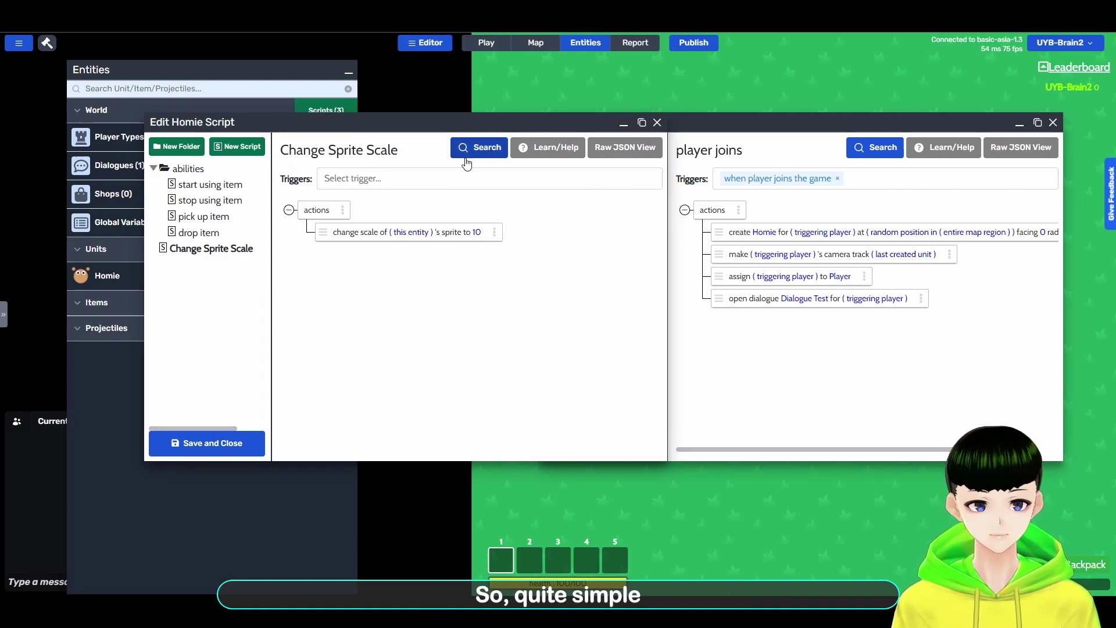
- Create a global script named "Change Sprite Scale of Selected Unit of Player" without a trigger and save it
{"action": "left_click_drag", "start_coordinate": [723, 111], "coordinate": [797, 121]}
{"action": "left_click", "coordinate": [639, 142]}
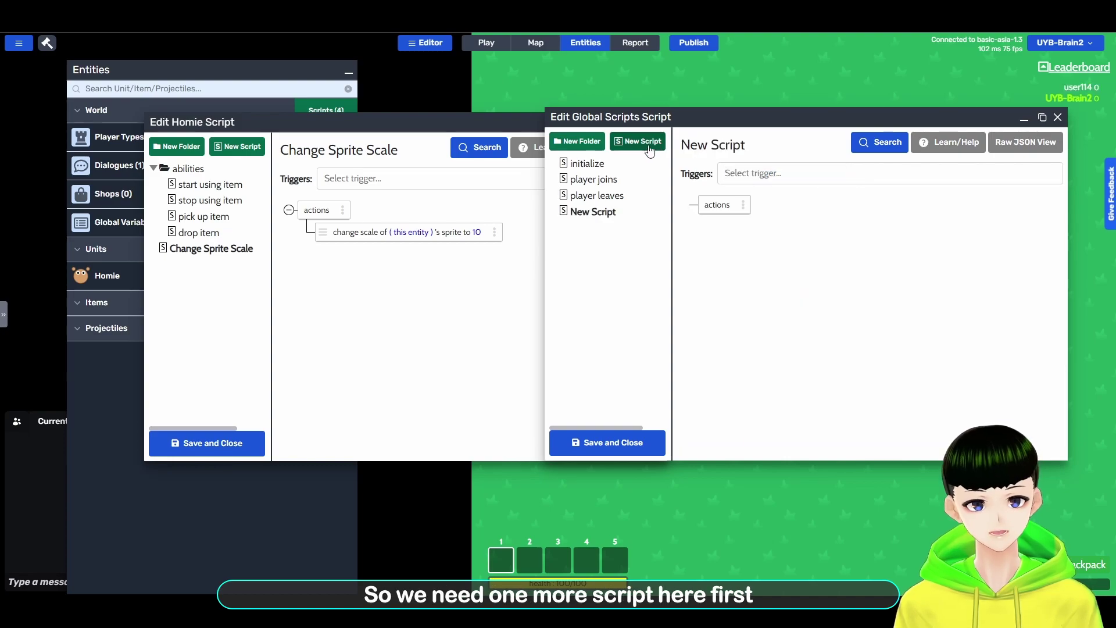
{"action": "left_click", "coordinate": [726, 140]}
{"action": "key", "text": "ctrl+a"}
{"action": "type", "text": "Change"}
{"action": "type", "text": " Spr"}
{"action": "type", "text": "ite SCal"}
{"action": "type", "text": "cale"}
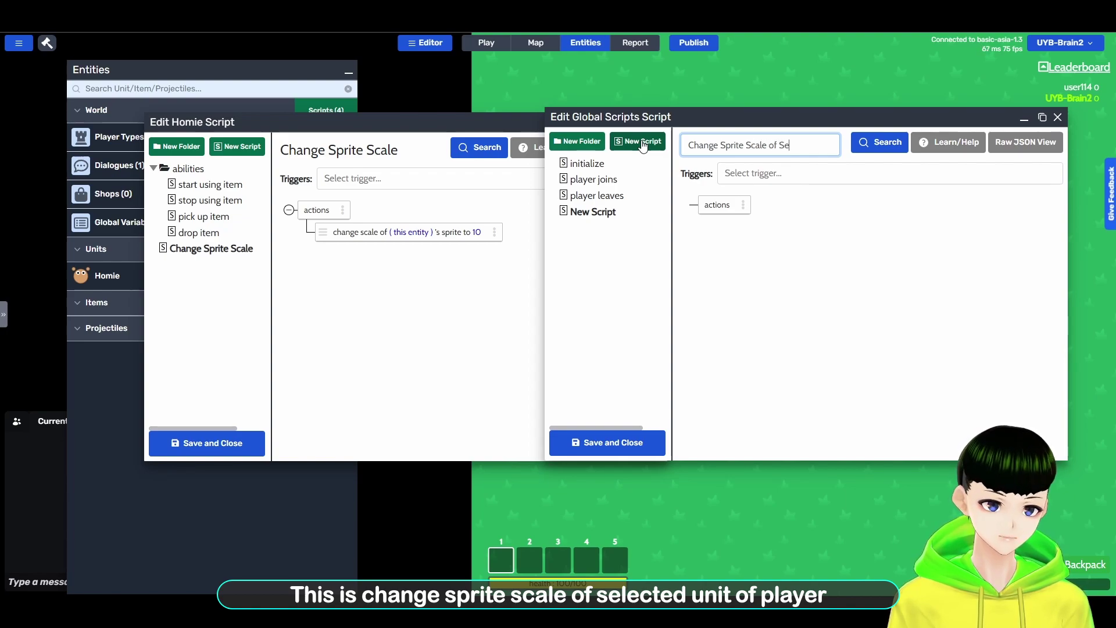
{"action": "type", "text": "Unit of Player"}
{"action": "key", "text": "Return"}
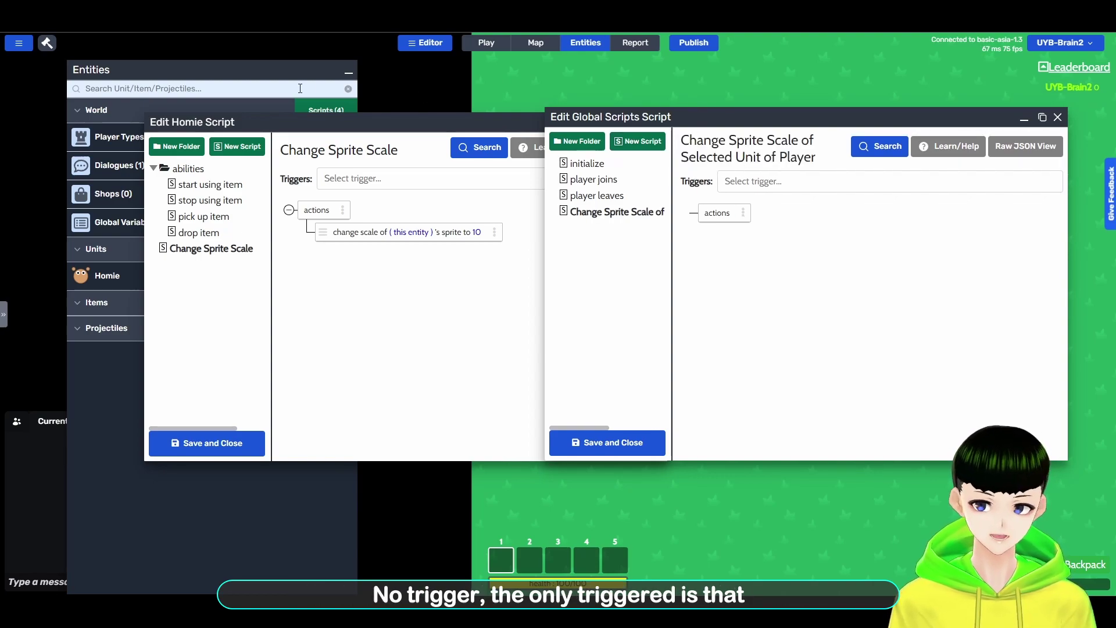
{"action": "left_click", "coordinate": [599, 442]}
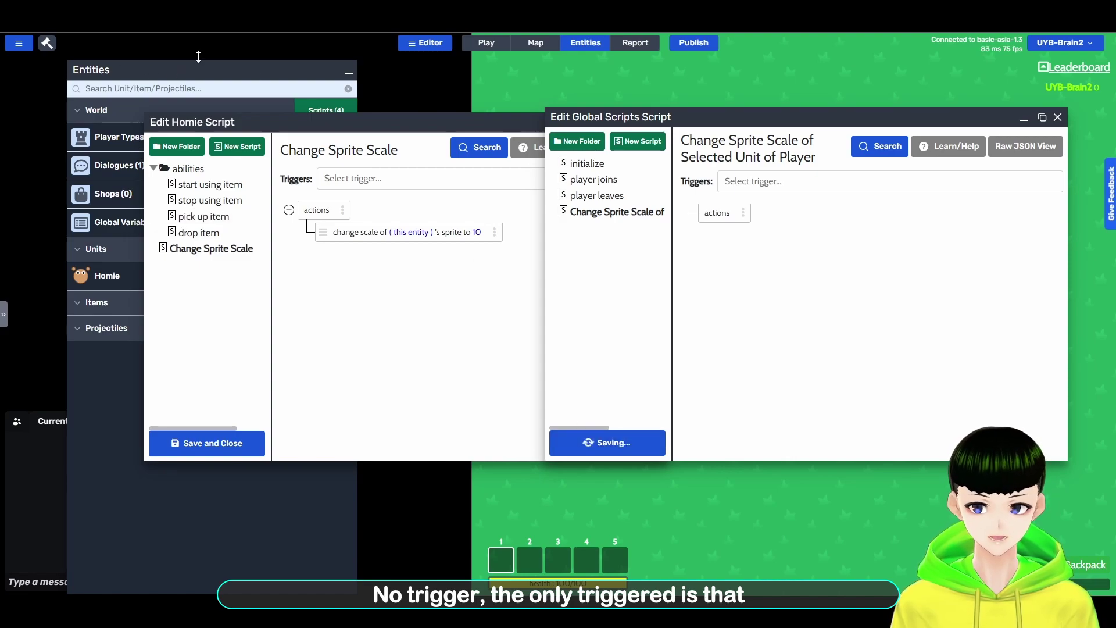
- Set the Dialogue Test option to run "Change Sprite Scale of Selected Unit of Player", save the dialogue and close the dialogues list
{"action": "left_click", "coordinate": [172, 63]}
{"action": "left_click", "coordinate": [83, 167]}
{"action": "left_click", "coordinate": [812, 126]}
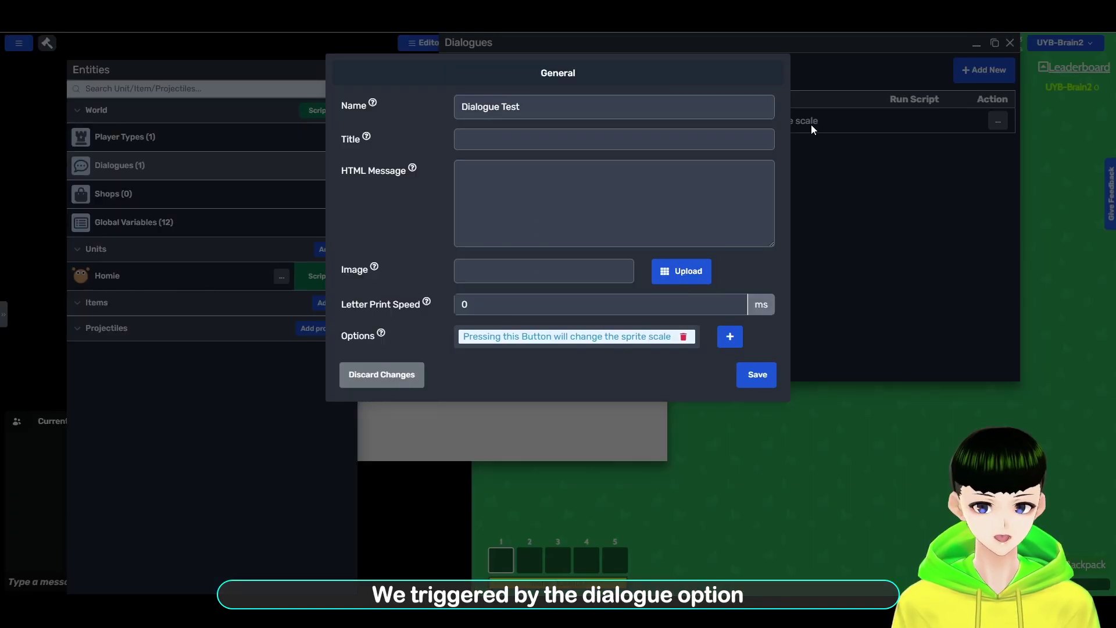
{"action": "left_click", "coordinate": [527, 342]}
{"action": "left_click", "coordinate": [609, 144]}
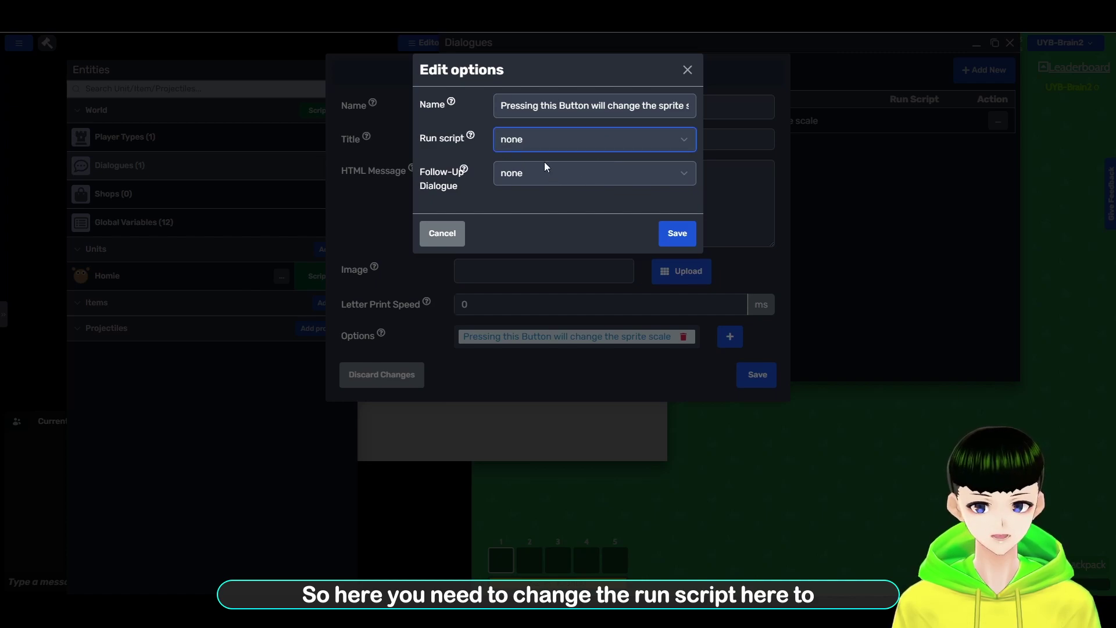
{"action": "left_click", "coordinate": [644, 184]}
{"action": "left_click", "coordinate": [678, 233]}
{"action": "left_click", "coordinate": [757, 375]}
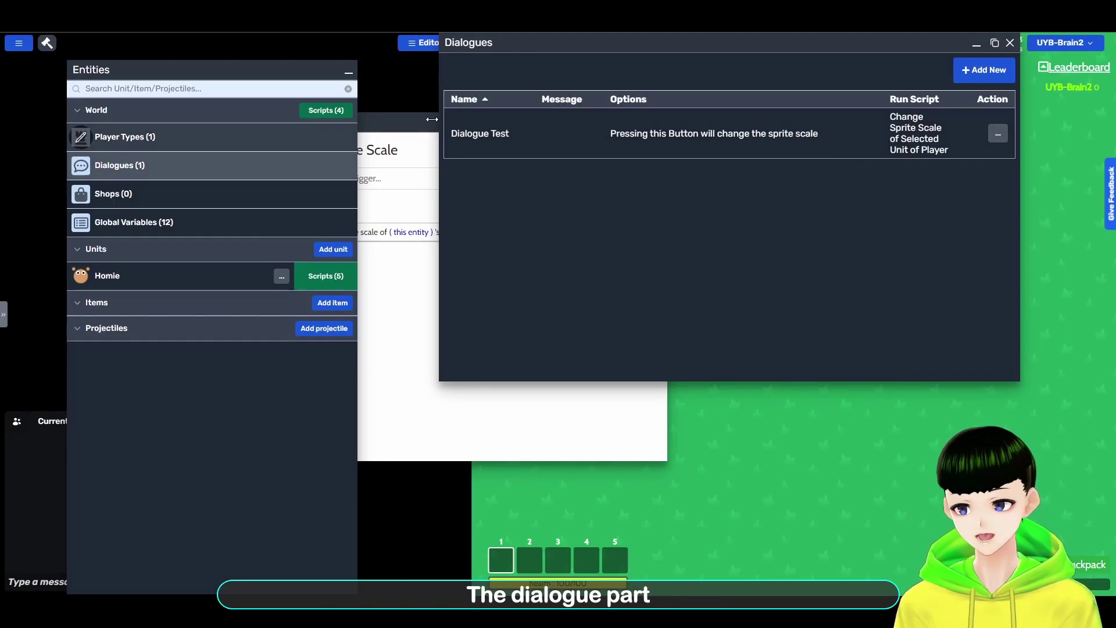
{"action": "left_click", "coordinate": [1010, 43]}
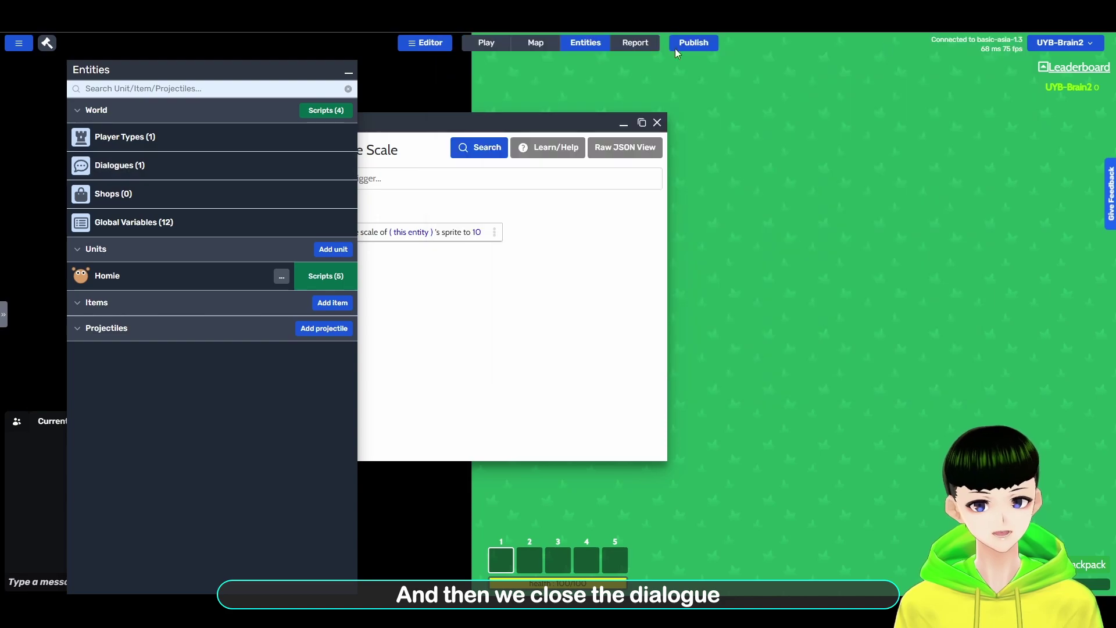
- Reopen the world's global scripts and arrange their window beside the Homie script window
{"action": "left_click_drag", "start_coordinate": [457, 121], "coordinate": [404, 213]}
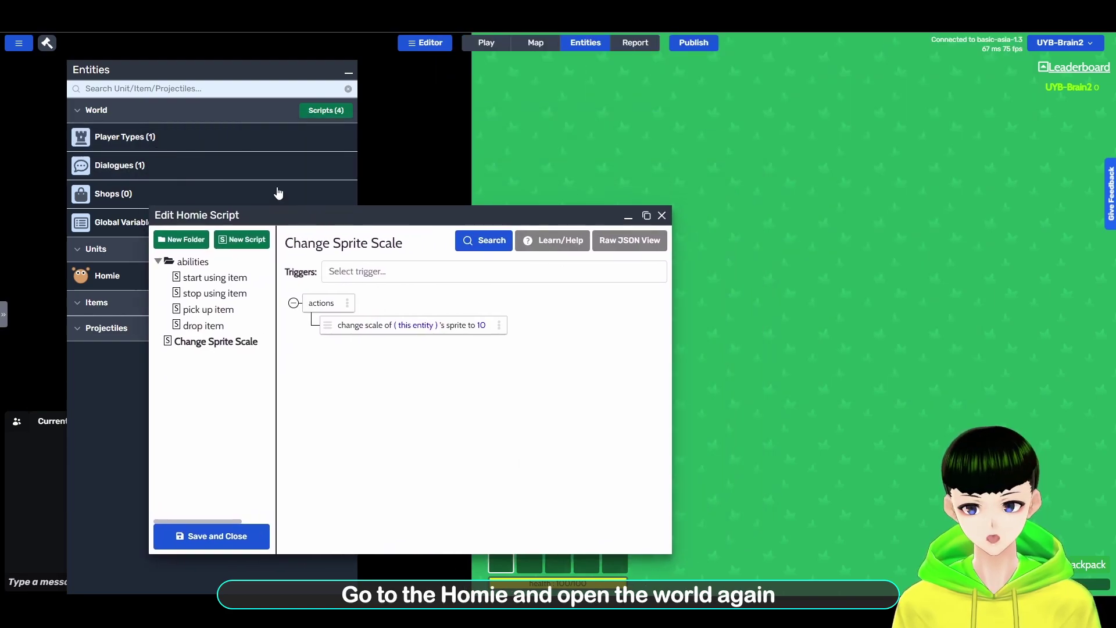
{"action": "left_click", "coordinate": [325, 110]}
{"action": "left_click_drag", "start_coordinate": [608, 57], "coordinate": [823, 167]}
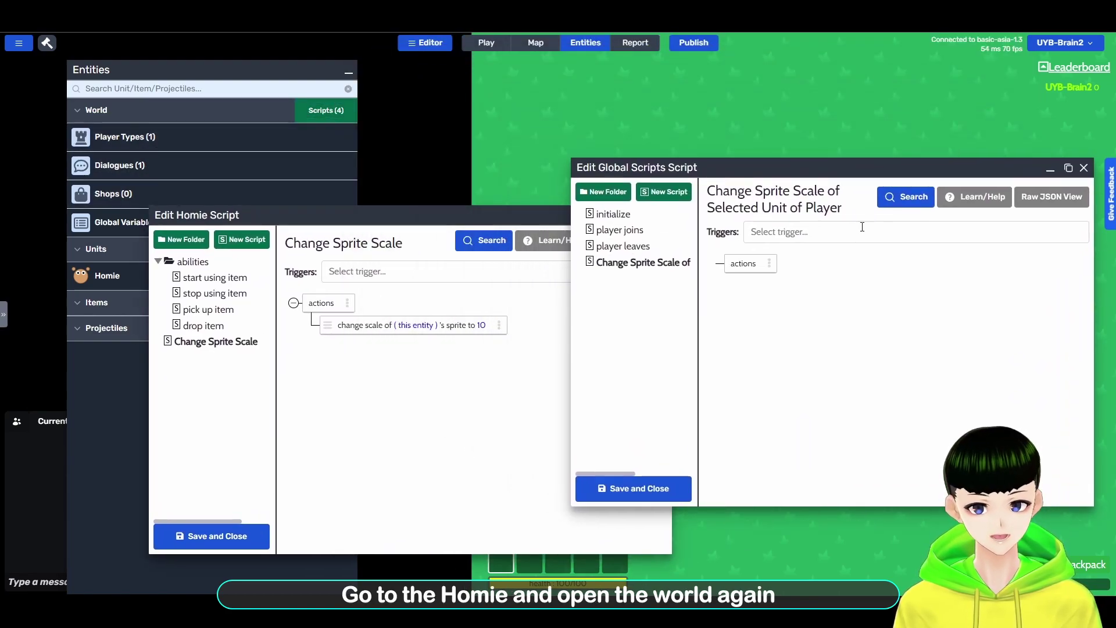
{"action": "left_click_drag", "start_coordinate": [952, 166], "coordinate": [972, 198]}
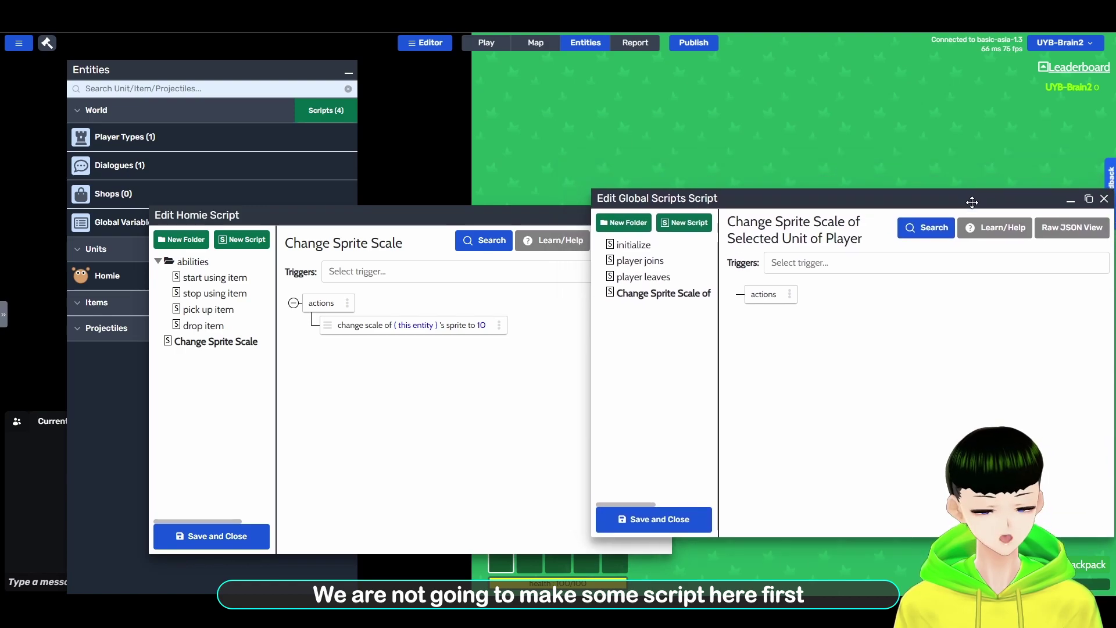
{"action": "left_click", "coordinate": [797, 298]}
{"action": "left_click", "coordinate": [826, 303]}
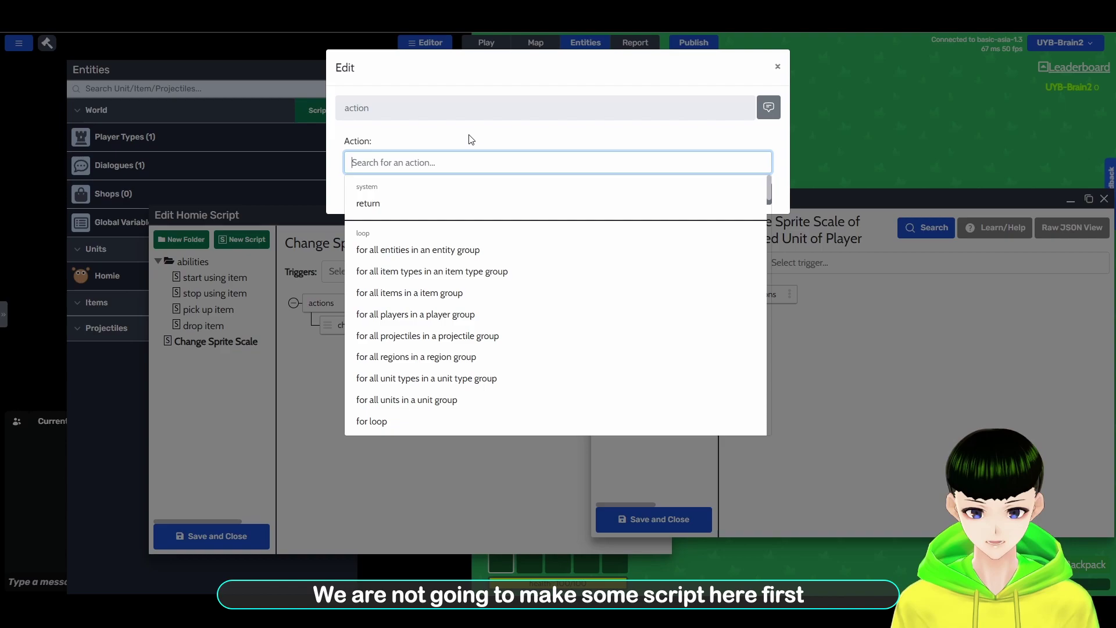
{"action": "type", "text": "run"}
{"action": "left_click", "coordinate": [465, 202]}
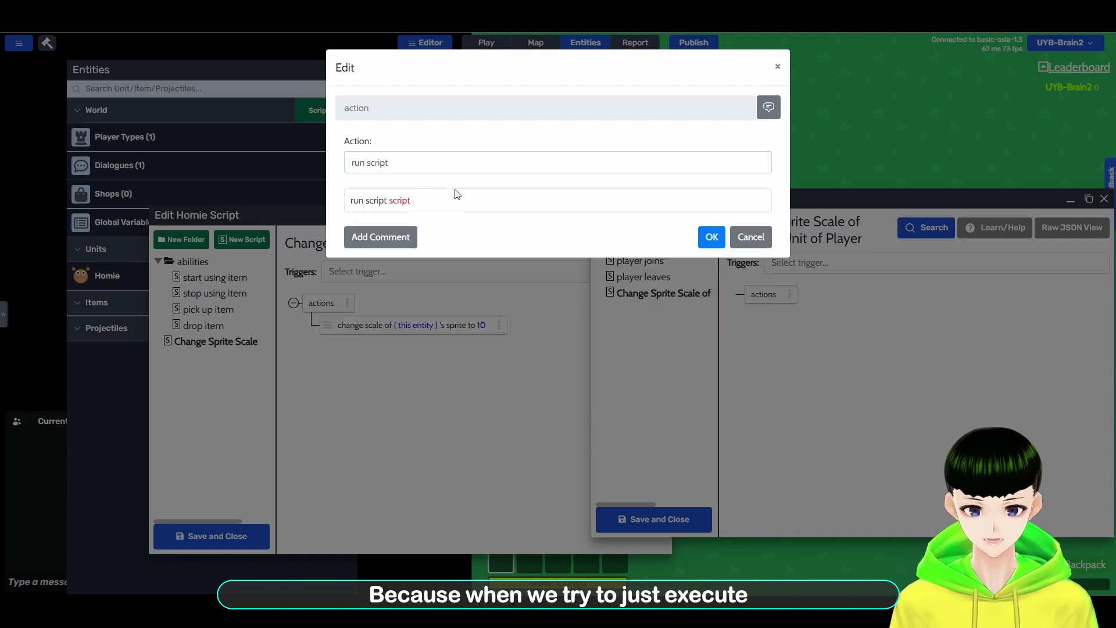
{"action": "left_click", "coordinate": [406, 204]}
{"action": "left_click", "coordinate": [549, 139]}
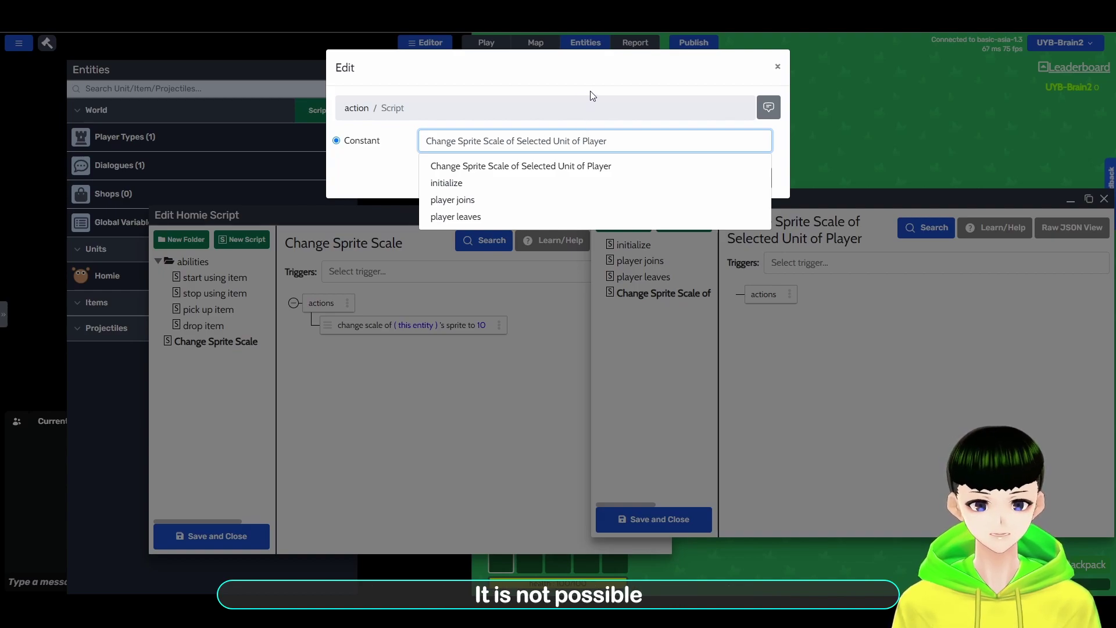
{"action": "left_click", "coordinate": [590, 91]}
{"action": "left_click", "coordinate": [748, 178]}
{"action": "left_click", "coordinate": [752, 237]}
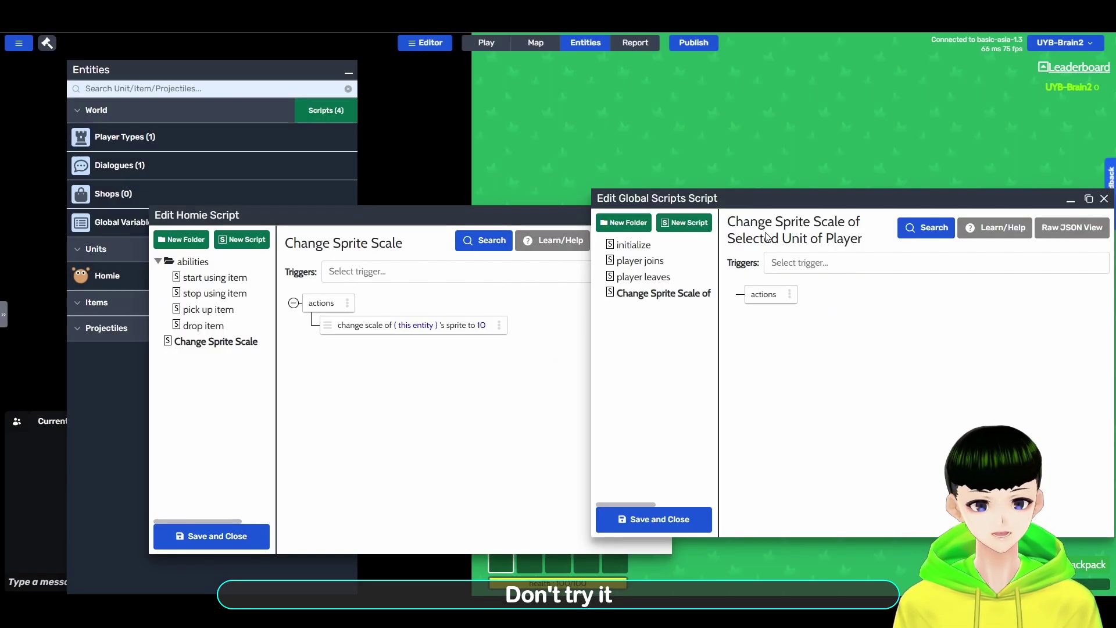
- Open the Homie unit's settings and enlarge the window so its attributes and variables are in view
{"action": "left_click_drag", "start_coordinate": [184, 67], "coordinate": [239, 67]}
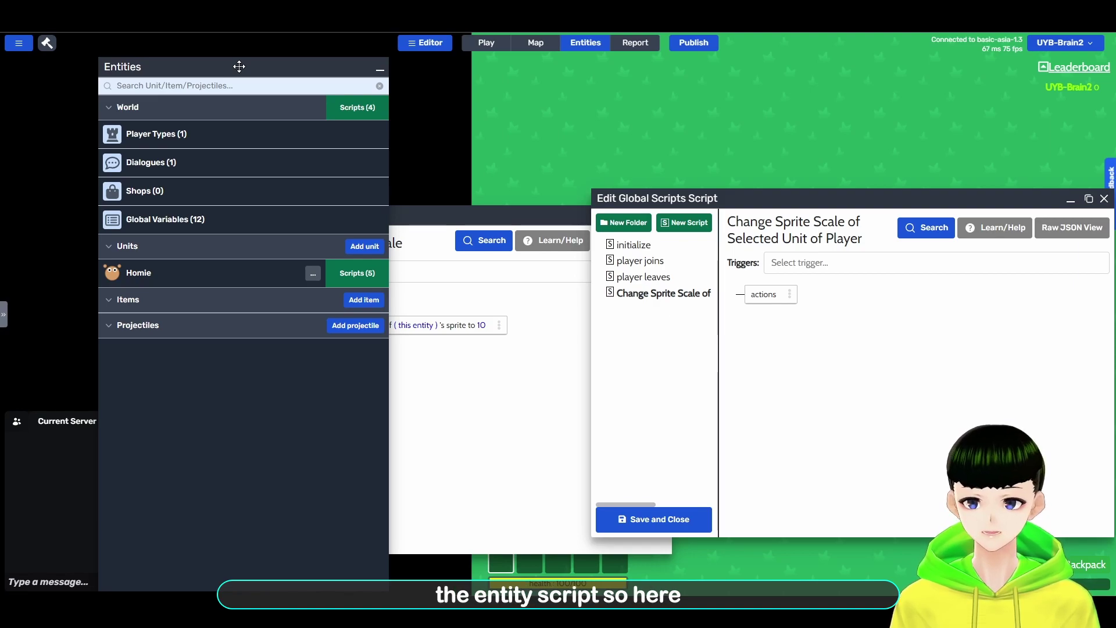
{"action": "left_click_drag", "start_coordinate": [304, 68], "coordinate": [44, 68]}
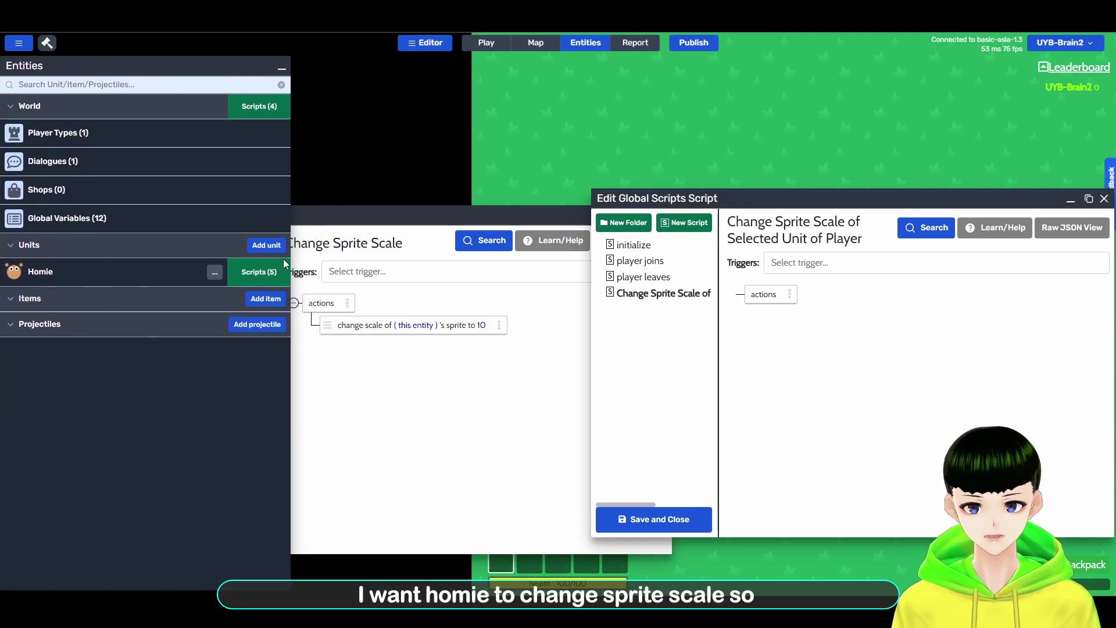
{"action": "left_click", "coordinate": [15, 275]}
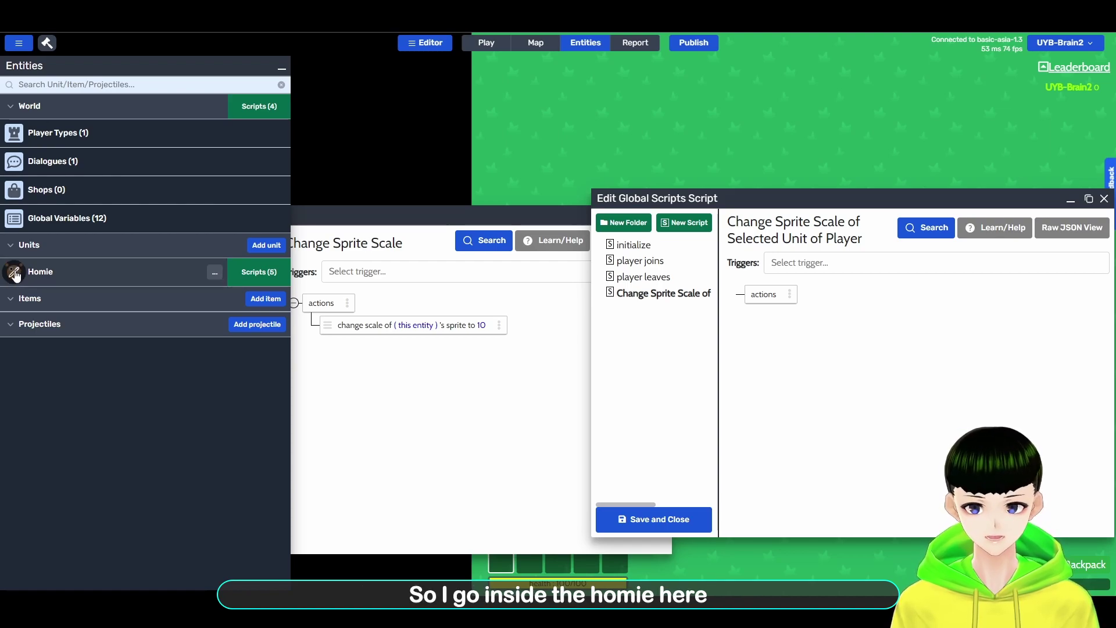
{"action": "left_click_drag", "start_coordinate": [378, 61], "coordinate": [504, 58]}
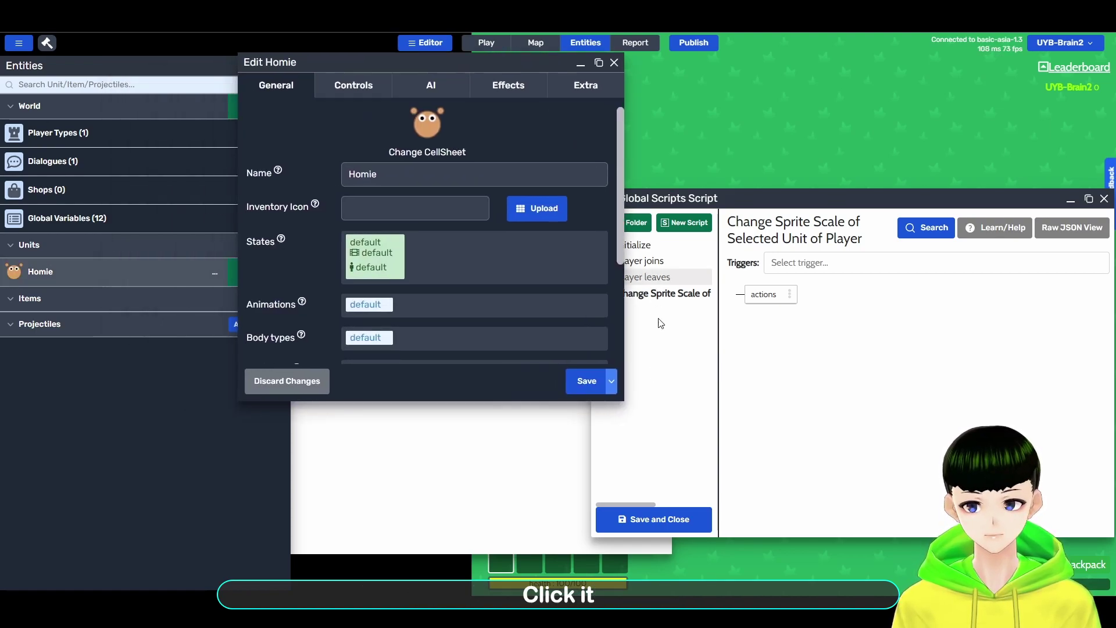
{"action": "left_click_drag", "start_coordinate": [624, 401], "coordinate": [838, 547]}
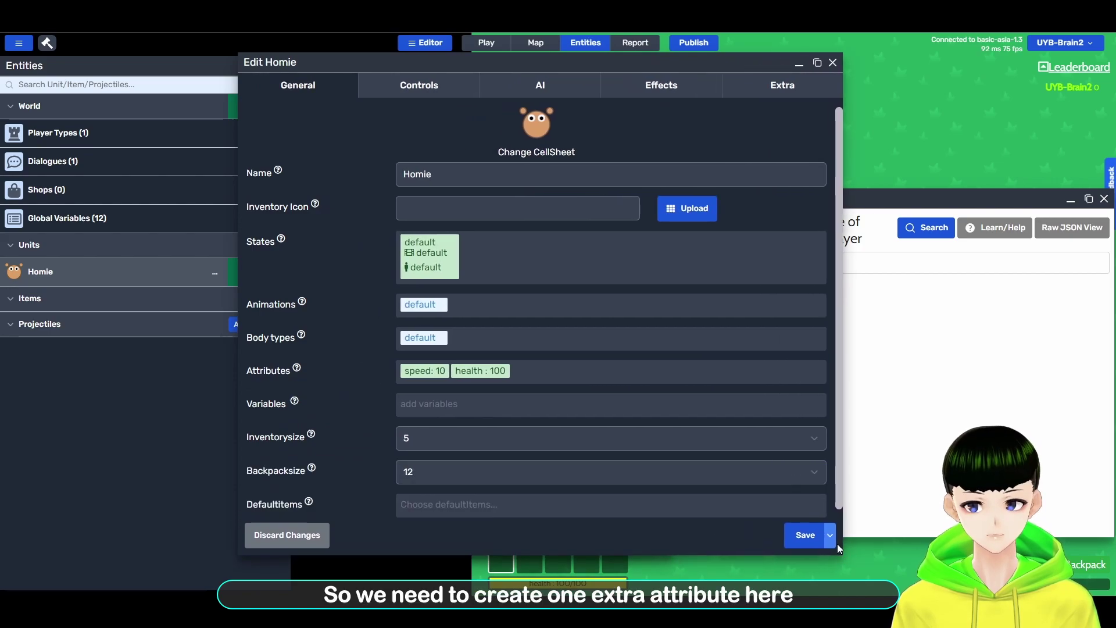
- Add a new attribute named messageReceiver to the Homie unit with a regenerate speed of 100
{"action": "mouse_move", "coordinate": [294, 375]}
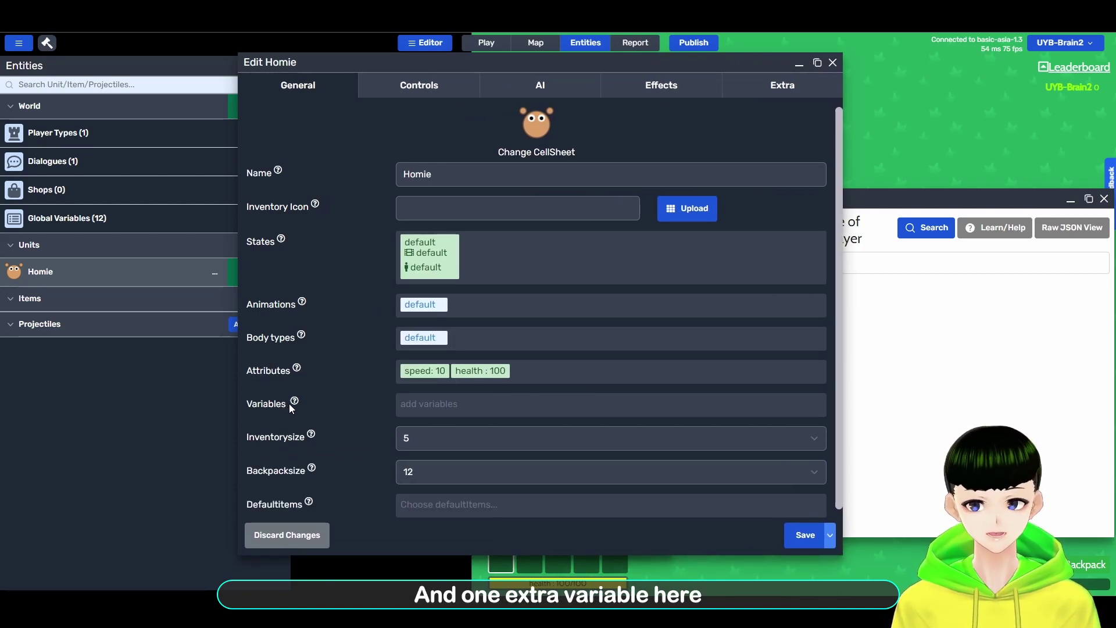
{"action": "mouse_move", "coordinate": [295, 404]}
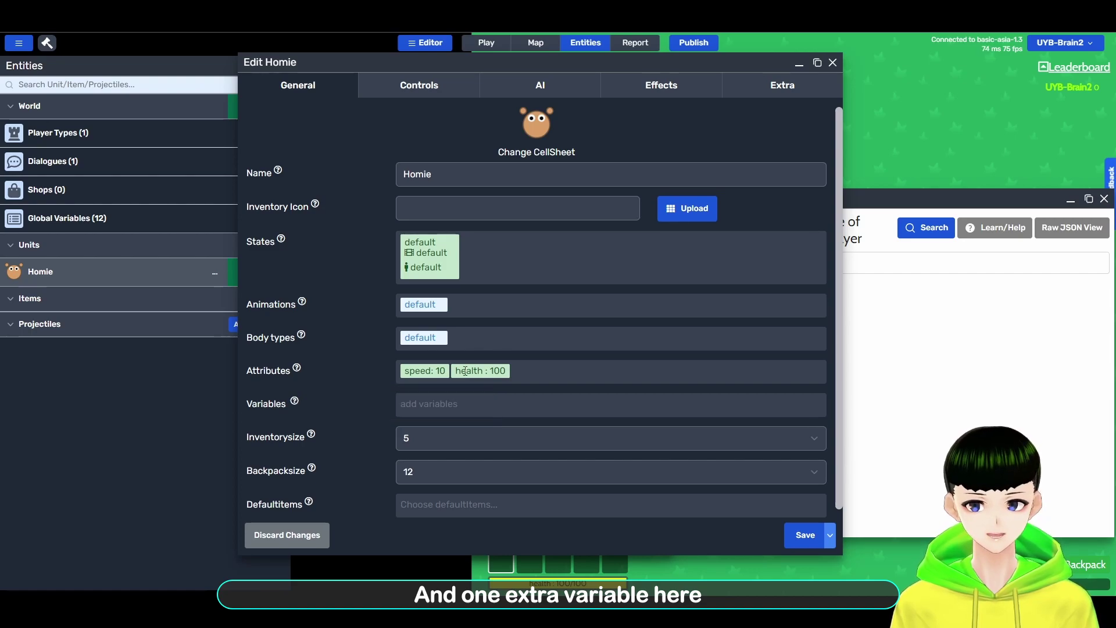
{"action": "left_click", "coordinate": [466, 405]}
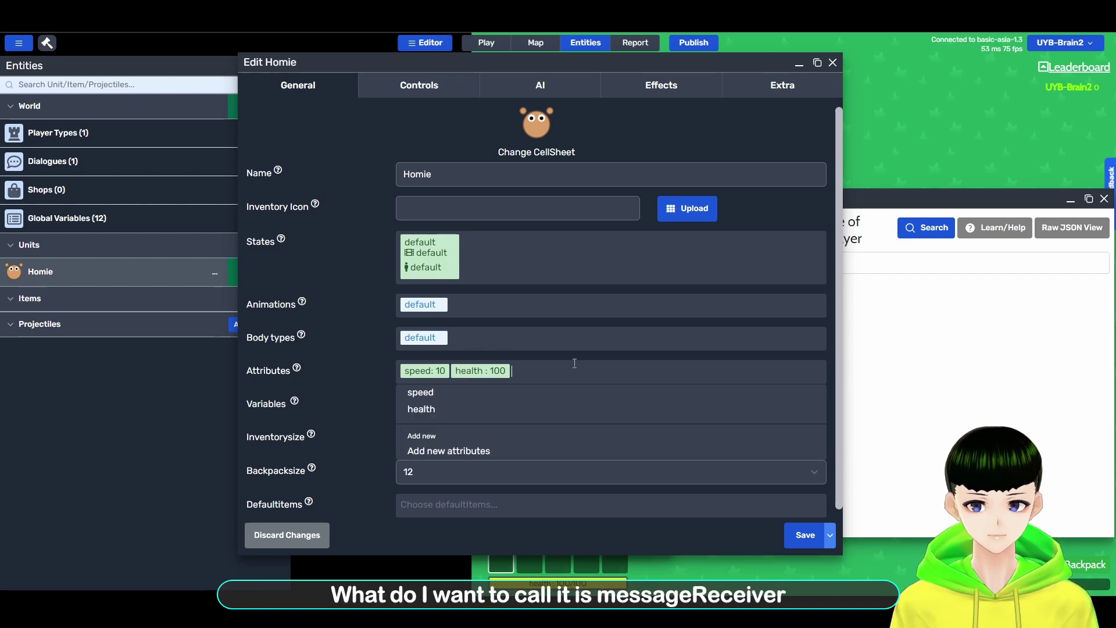
{"action": "left_click", "coordinate": [480, 449]}
{"action": "type", "text": "messa"}
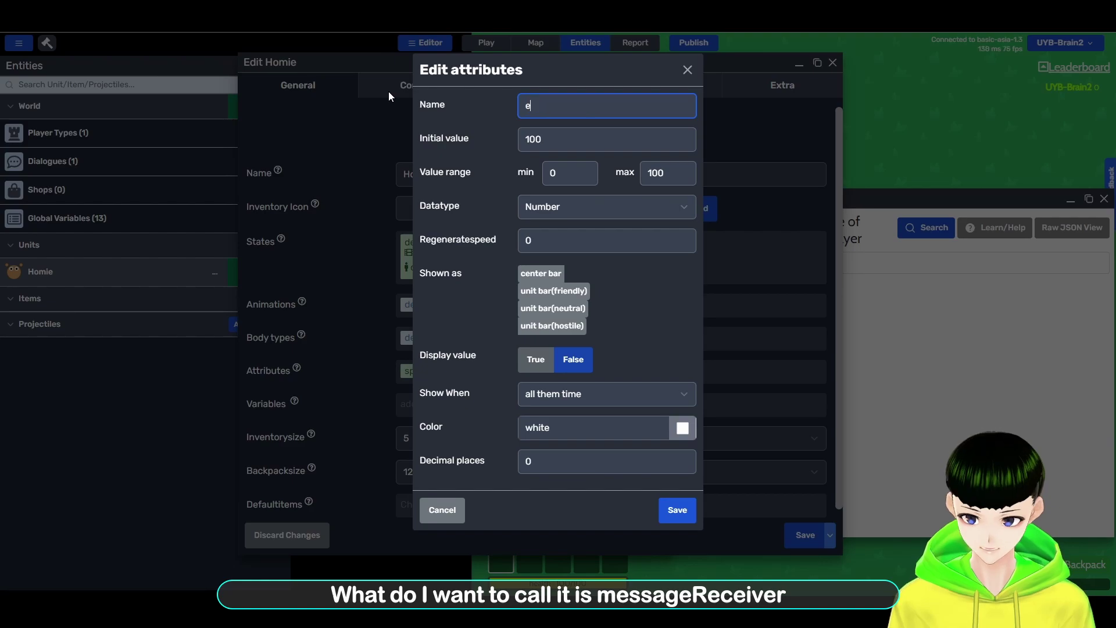
{"action": "type", "text": "ge"}
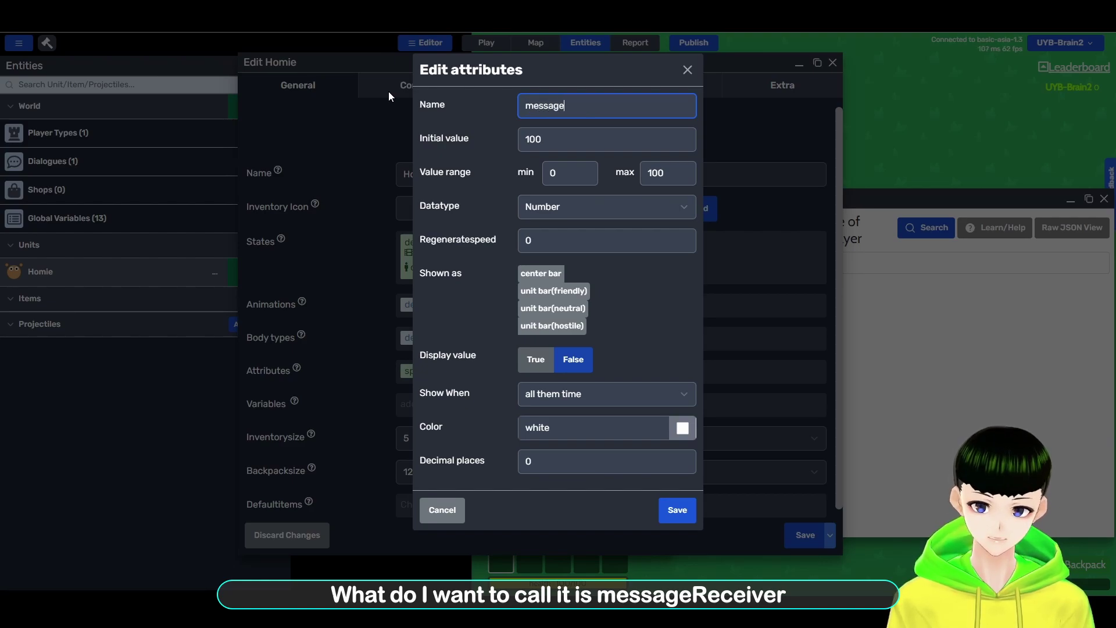
{"action": "type", "text": "Receiver"}
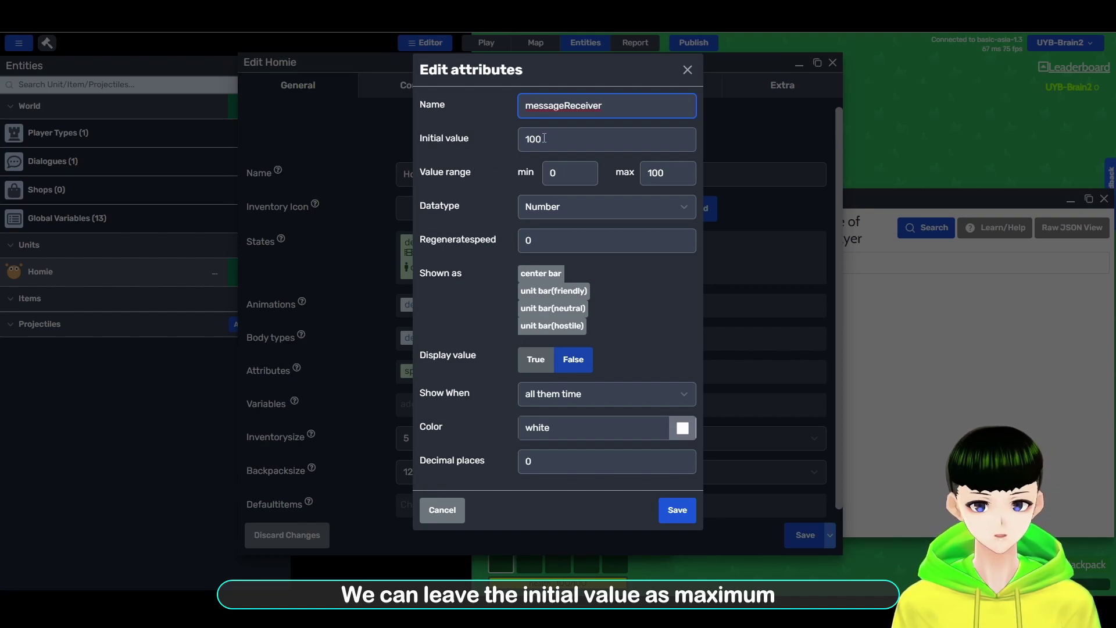
{"action": "double_click", "coordinate": [553, 239]}
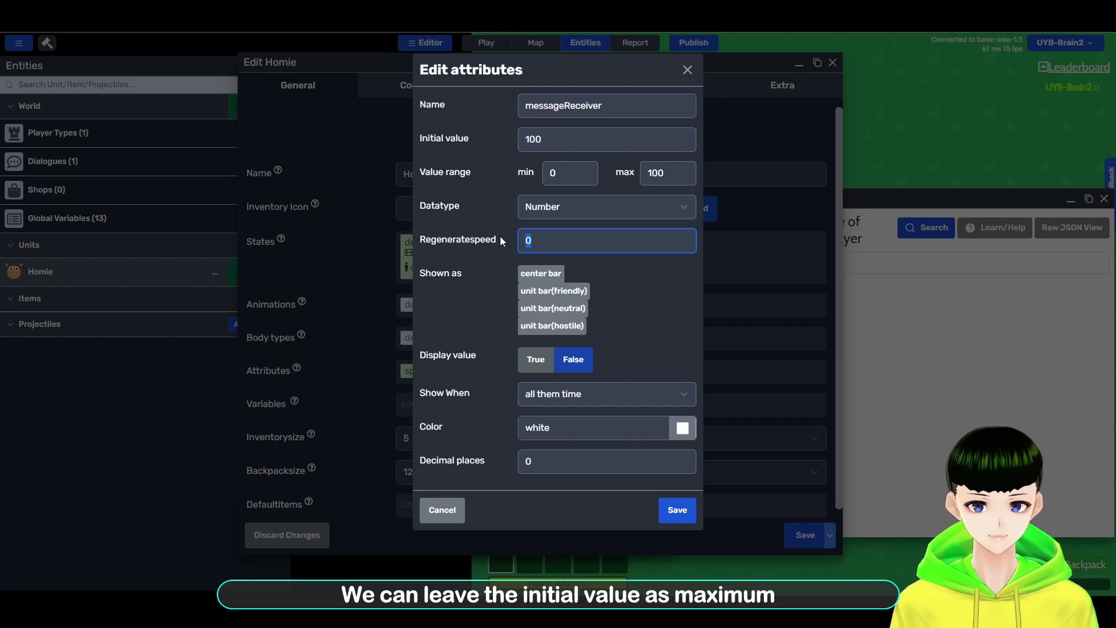
{"action": "type", "text": "100"}
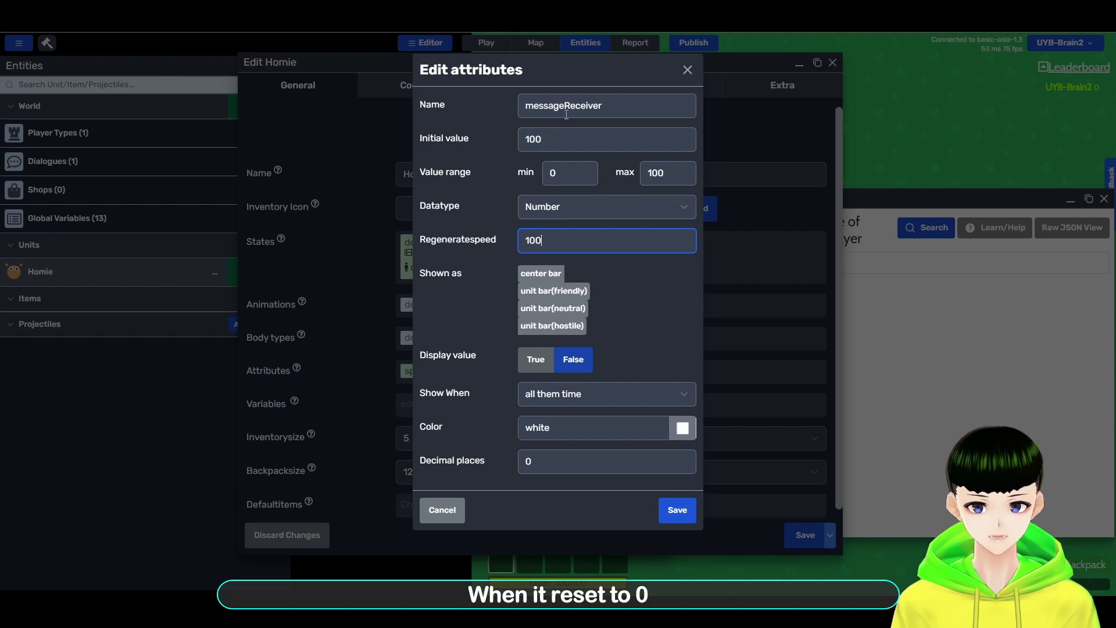
{"action": "left_click", "coordinate": [679, 511]}
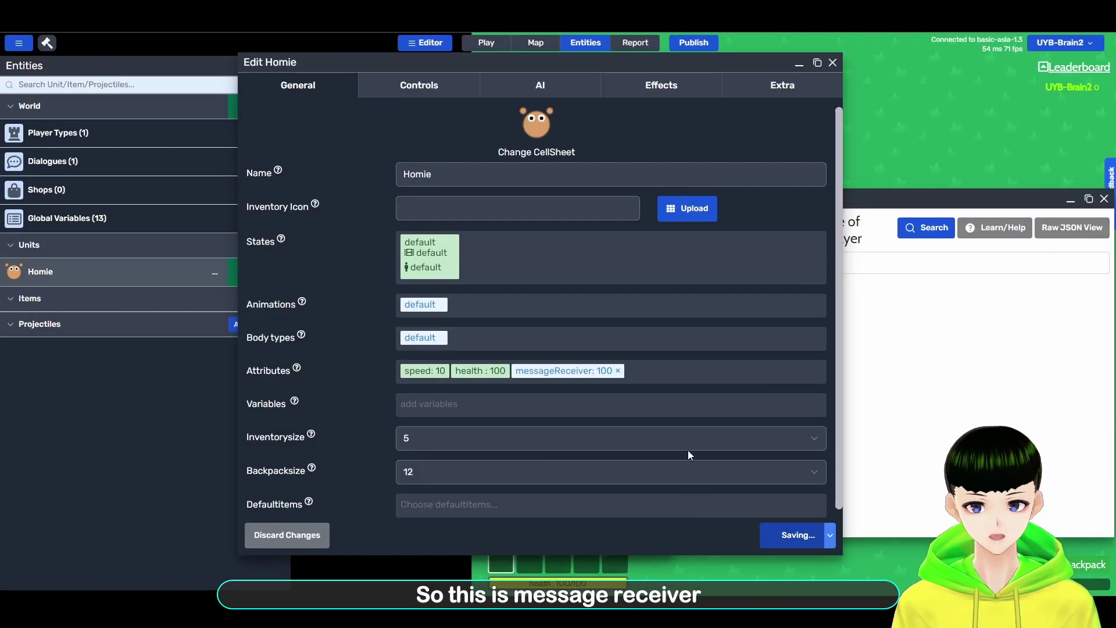
- Add a string variable named message without a value to the Homie unit and save the unit
{"action": "left_click", "coordinate": [438, 406]}
{"action": "left_click", "coordinate": [455, 450]}
{"action": "left_click", "coordinate": [585, 106]}
{"action": "type", "text": "message"}
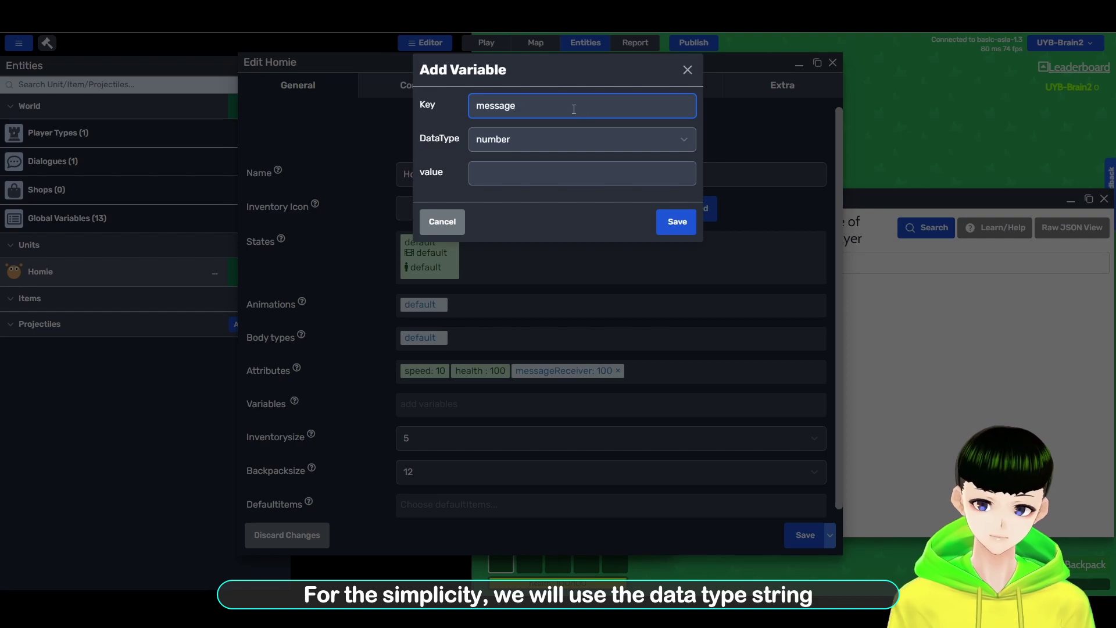
{"action": "left_click", "coordinate": [587, 139]}
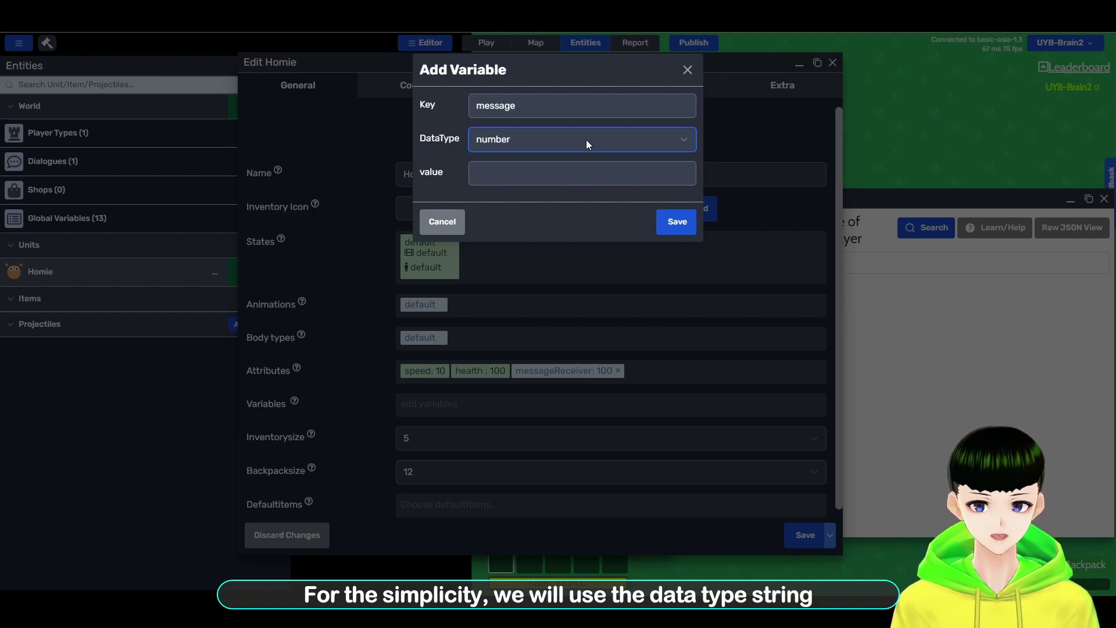
{"action": "left_click", "coordinate": [510, 190]}
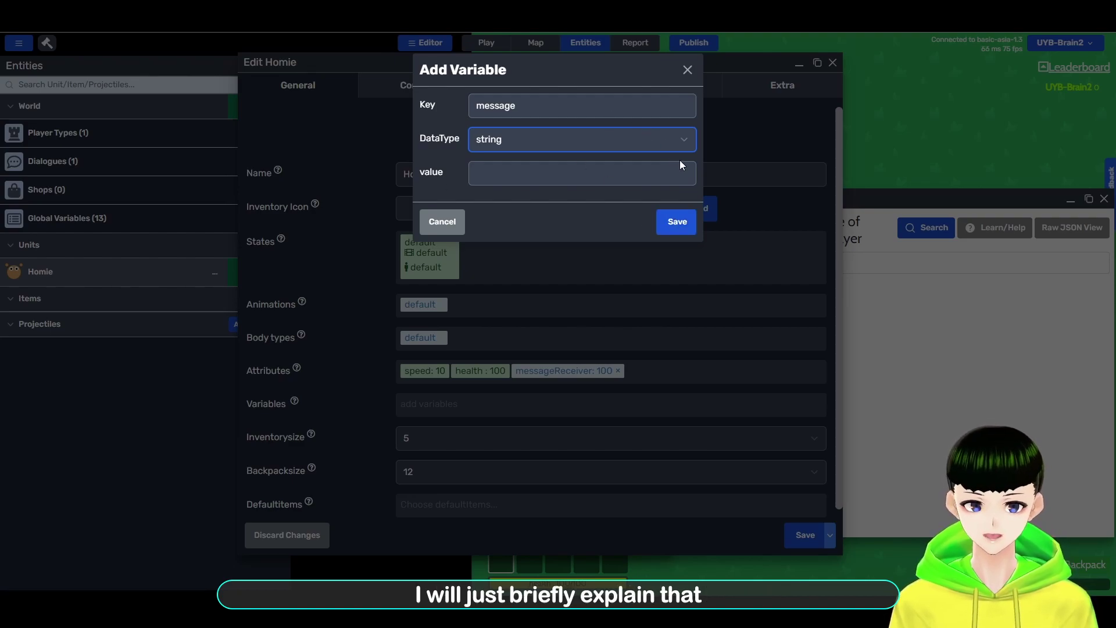
{"action": "left_click", "coordinate": [678, 223]}
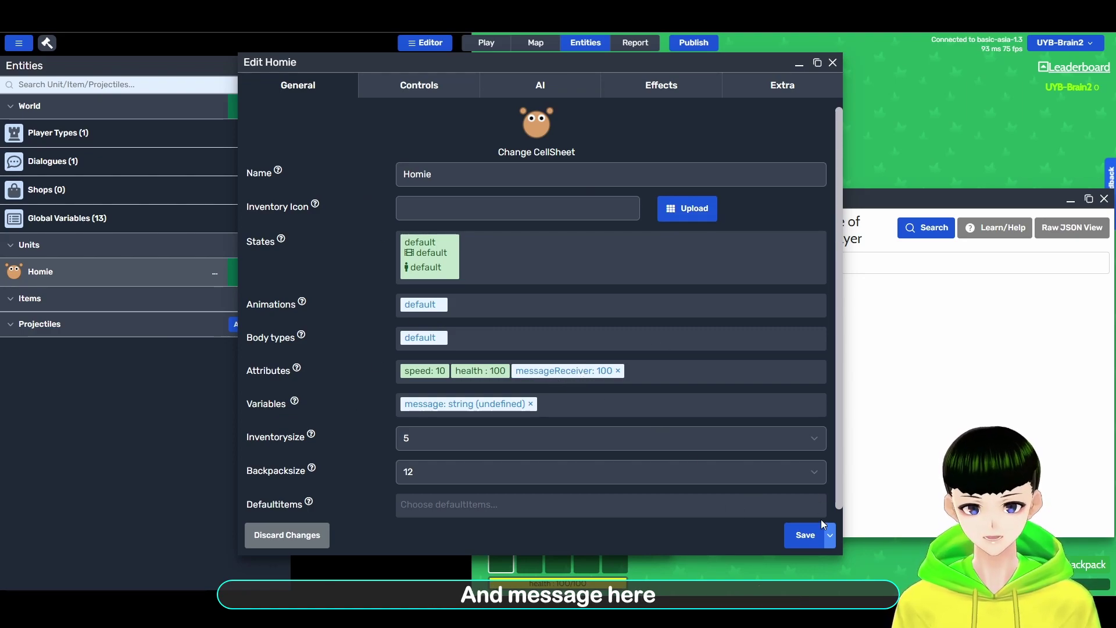
{"action": "left_click", "coordinate": [806, 533]}
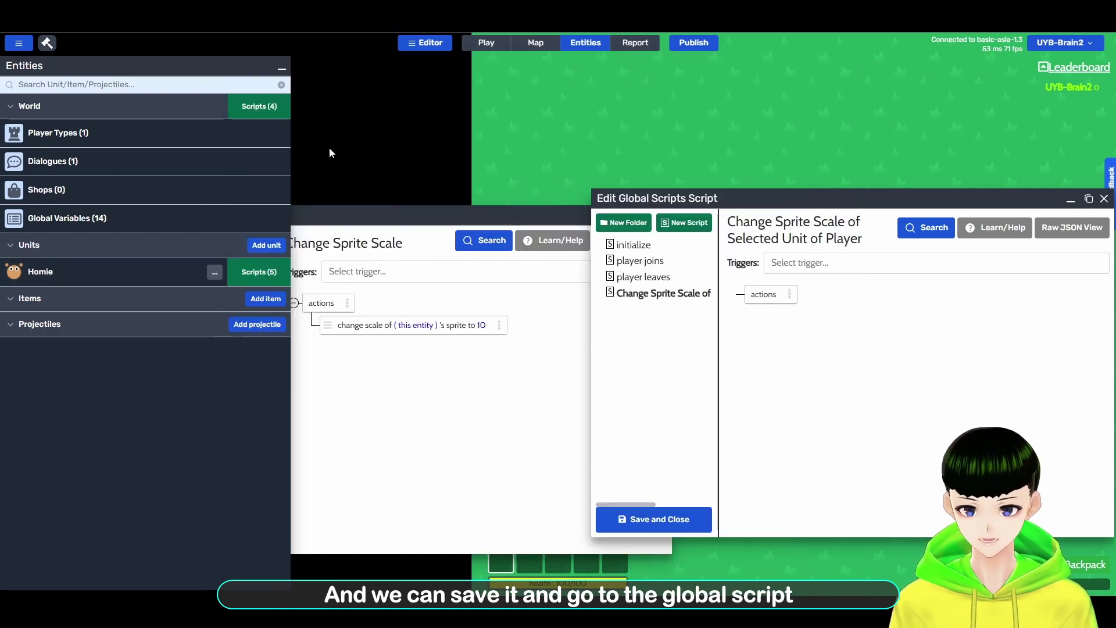
- Arrange the Homie script window and the global scripts window side by side
{"action": "left_click_drag", "start_coordinate": [434, 216], "coordinate": [422, 193]}
{"action": "left_click_drag", "start_coordinate": [373, 194], "coordinate": [355, 196]}
{"action": "left_click_drag", "start_coordinate": [767, 196], "coordinate": [743, 192]}
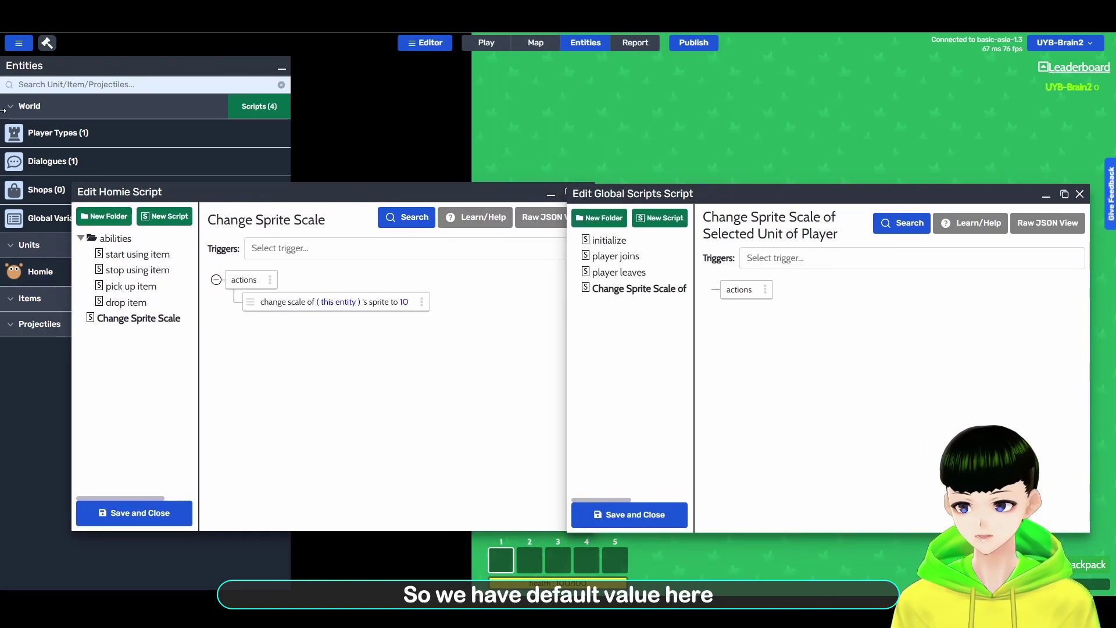
- Reopen the Homie unit's settings and add the existing string variable message back to its variables
{"action": "left_click", "coordinate": [15, 276]}
{"action": "scroll", "coordinate": [843, 268], "scroll_direction": "down", "scroll_amount": 3}
{"action": "scroll", "coordinate": [888, 258], "scroll_direction": "down", "scroll_amount": 1}
{"action": "scroll", "coordinate": [889, 258], "scroll_direction": "up", "scroll_amount": 2}
{"action": "left_click", "coordinate": [825, 291]}
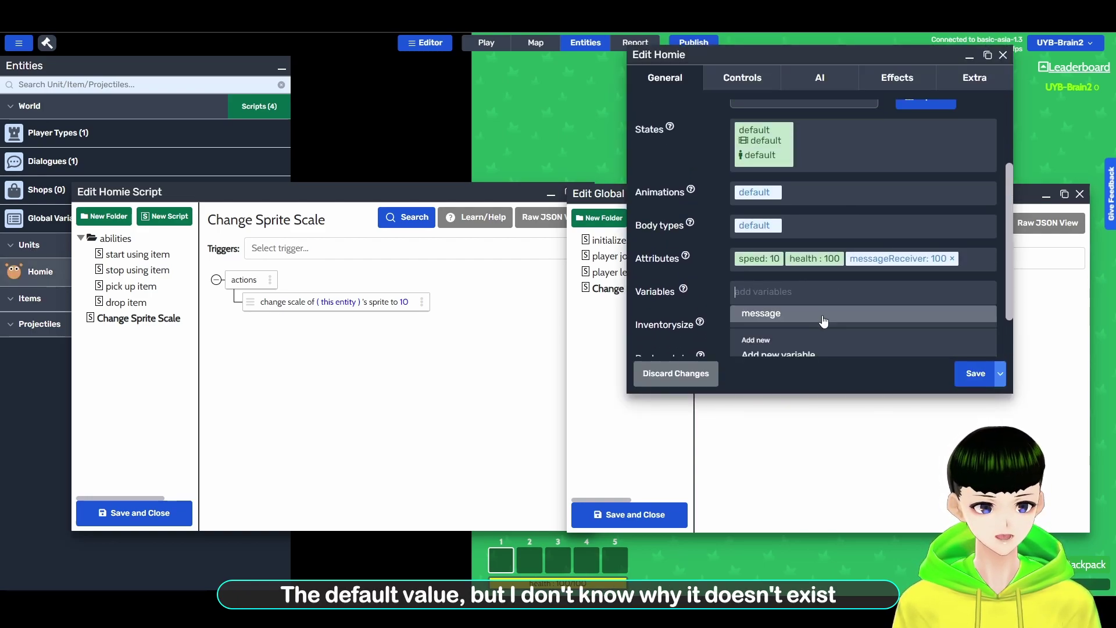
{"action": "left_click", "coordinate": [825, 315]}
{"action": "left_click", "coordinate": [688, 70]}
{"action": "left_click", "coordinate": [825, 292]}
{"action": "left_click", "coordinate": [772, 316]}
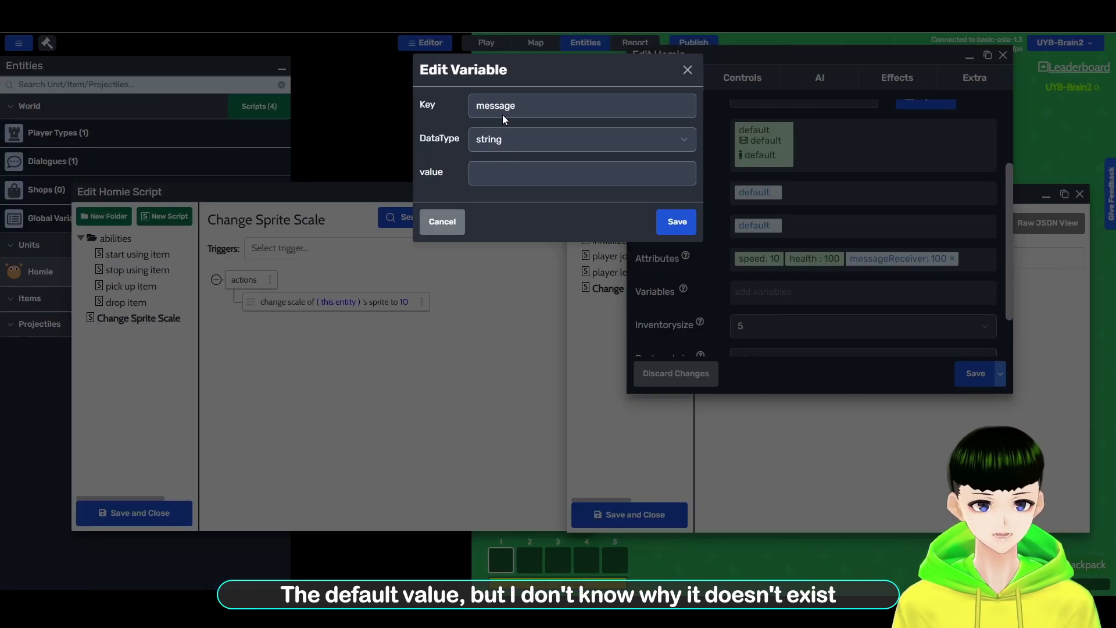
{"action": "left_click", "coordinate": [692, 223]}
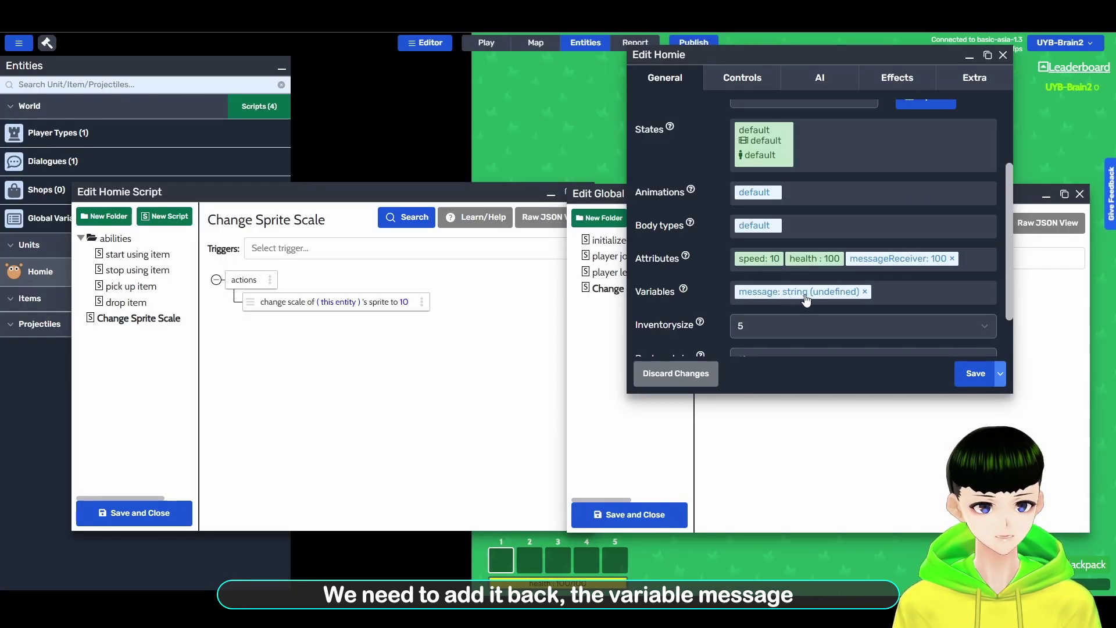
- Check the settings of the messageReceiver attribute and the message variable, and save the Homie unit
{"action": "left_click", "coordinate": [911, 261]}
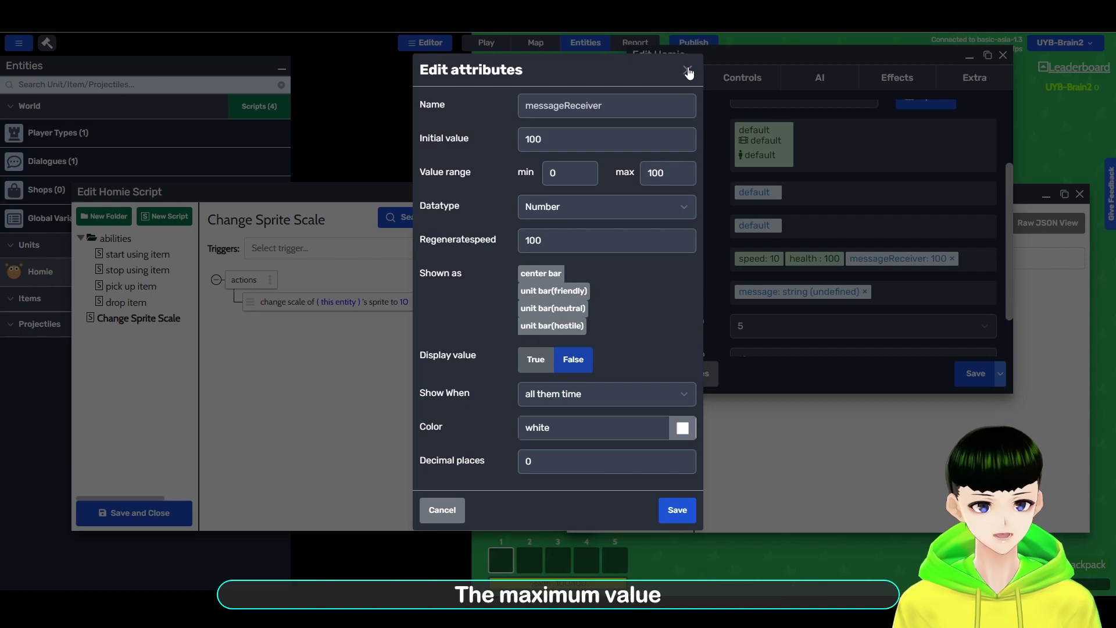
{"action": "left_click", "coordinate": [688, 70]}
{"action": "left_click", "coordinate": [779, 296]}
{"action": "left_click", "coordinate": [779, 296]}
{"action": "left_click", "coordinate": [676, 65]}
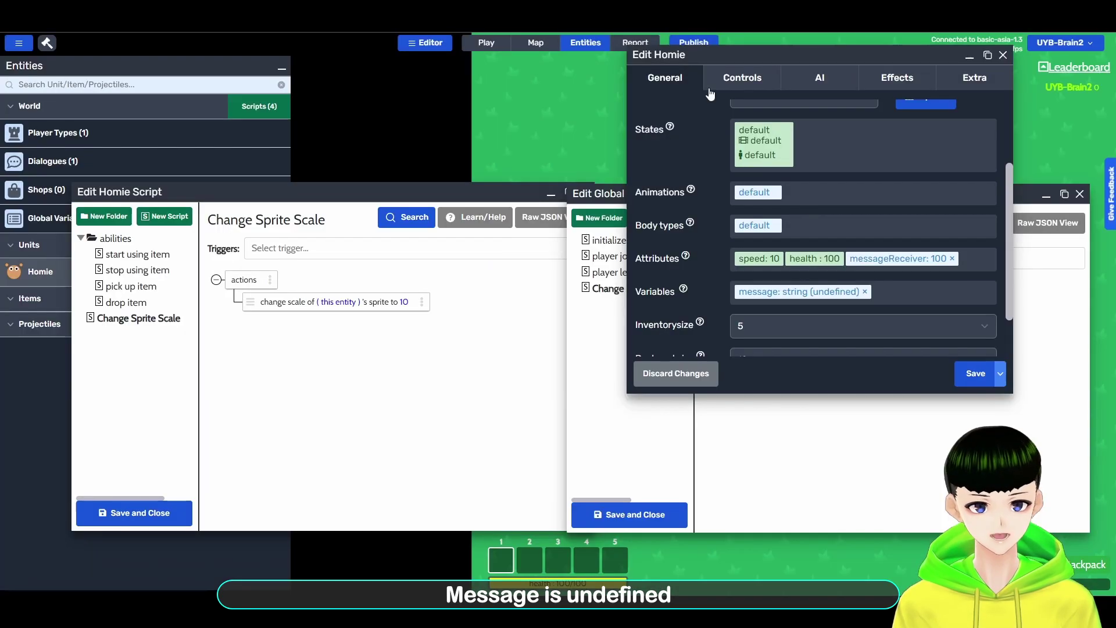
{"action": "left_click", "coordinate": [973, 374]}
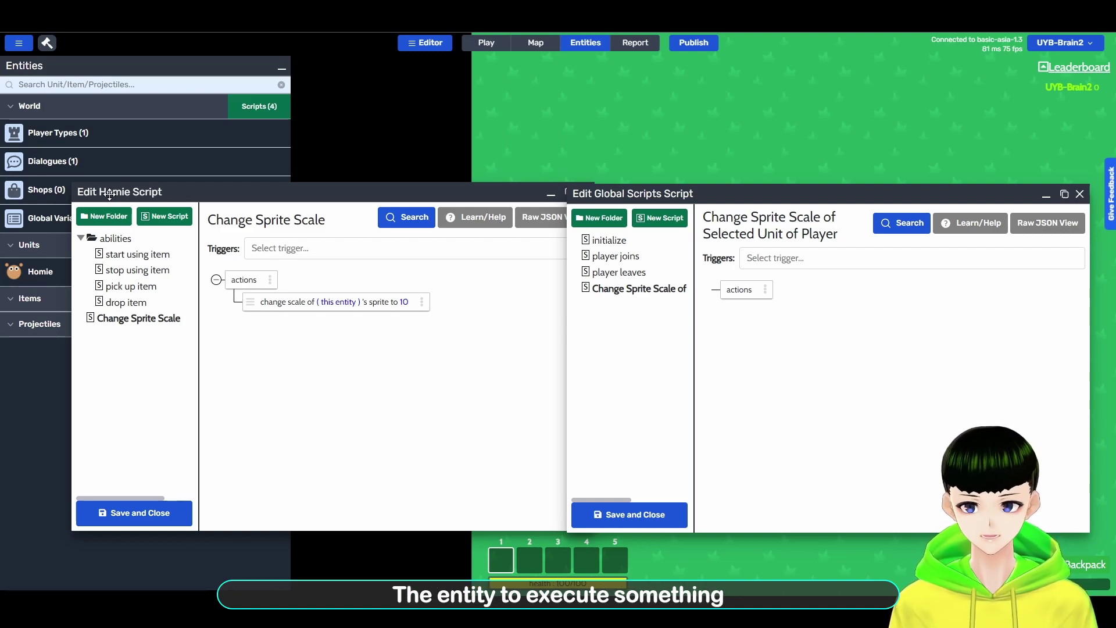
- Start a set entity attribute action in the global script, with messageReceiver as the attribute type and 0 as the value
{"action": "left_click", "coordinate": [765, 290]}
{"action": "left_click", "coordinate": [790, 302]}
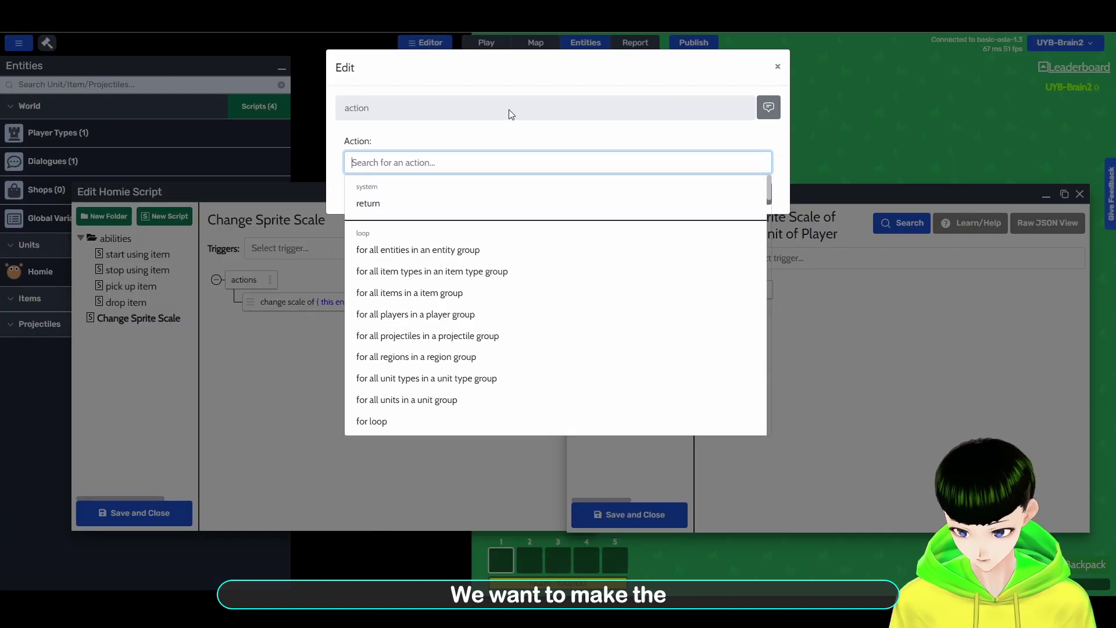
{"action": "type", "text": "set"}
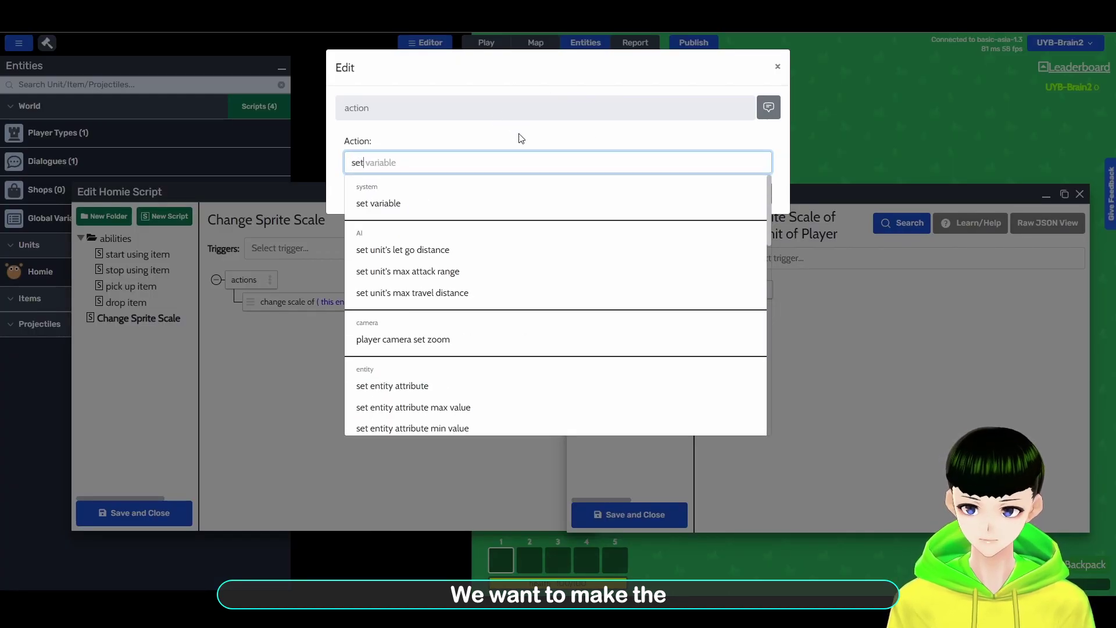
{"action": "left_click", "coordinate": [443, 383]}
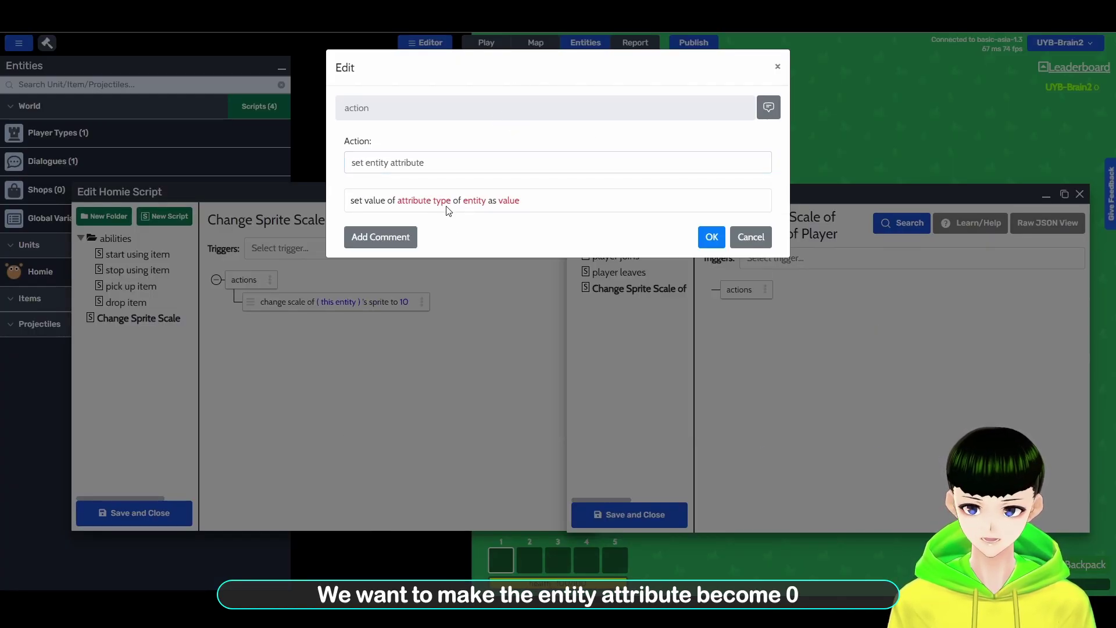
{"action": "left_click", "coordinate": [501, 202]}
{"action": "left_click", "coordinate": [715, 216]}
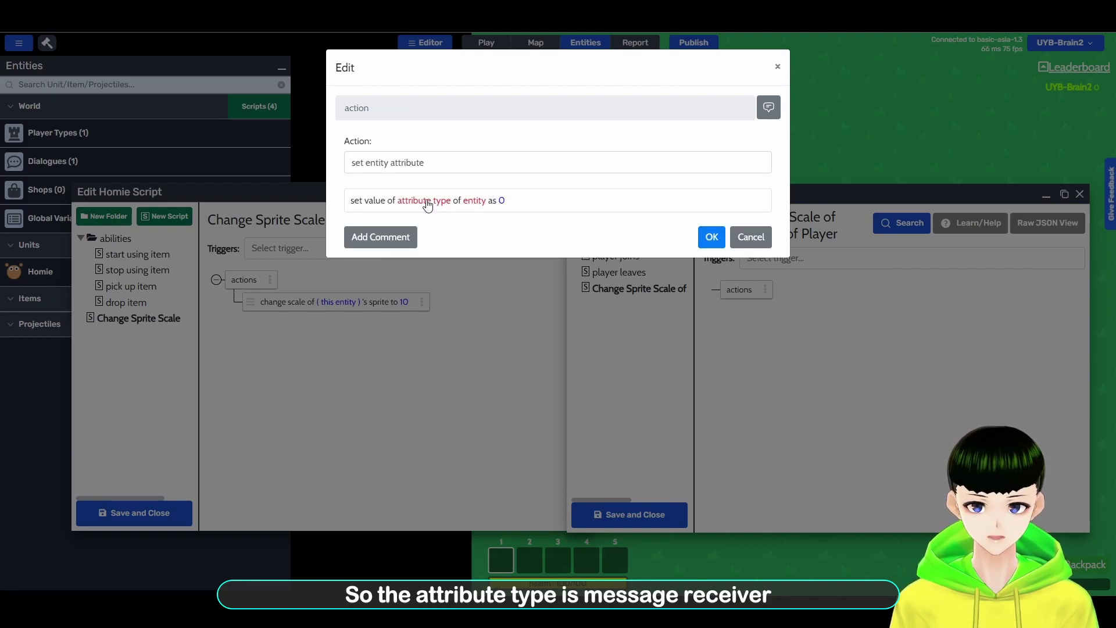
{"action": "left_click", "coordinate": [435, 207]}
{"action": "left_click", "coordinate": [478, 149]}
{"action": "left_click", "coordinate": [491, 183]}
{"action": "left_click", "coordinate": [713, 209]}
- Set the action's entity to the selected unit of the last player selecting a dialogue option and confirm the action
{"action": "left_click", "coordinate": [486, 207]}
{"action": "left_click", "coordinate": [469, 181]}
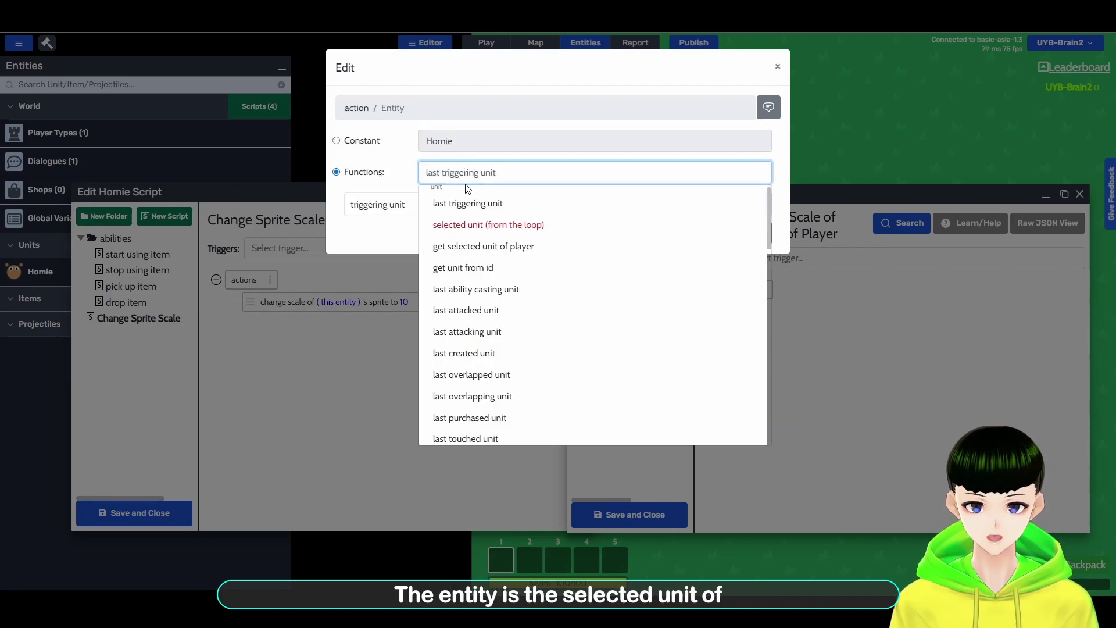
{"action": "left_click", "coordinate": [522, 247]}
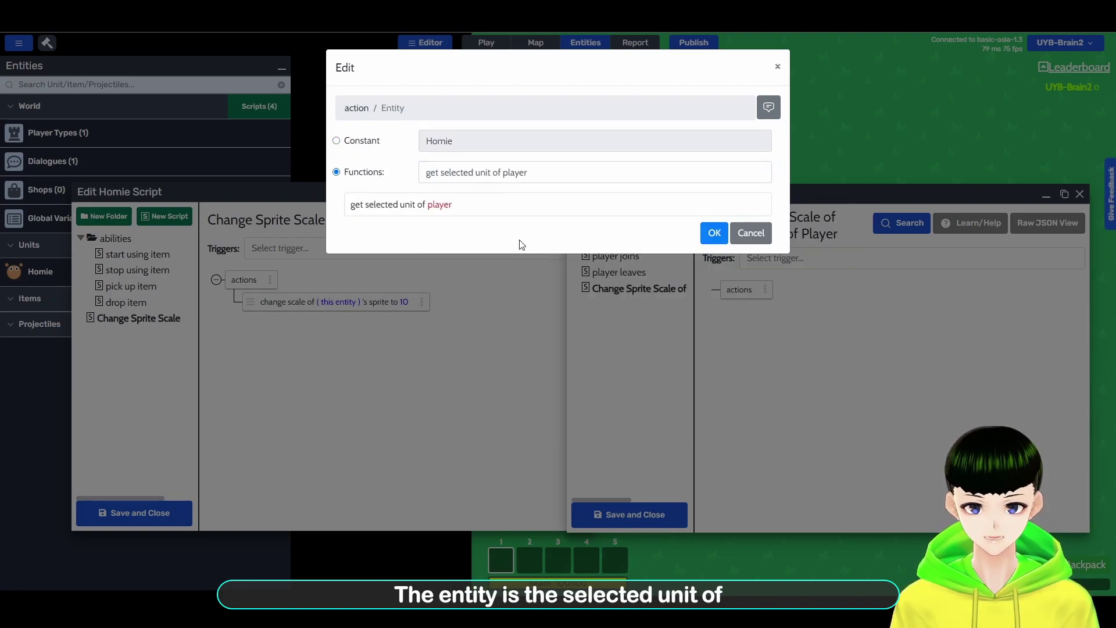
{"action": "left_click", "coordinate": [451, 206]}
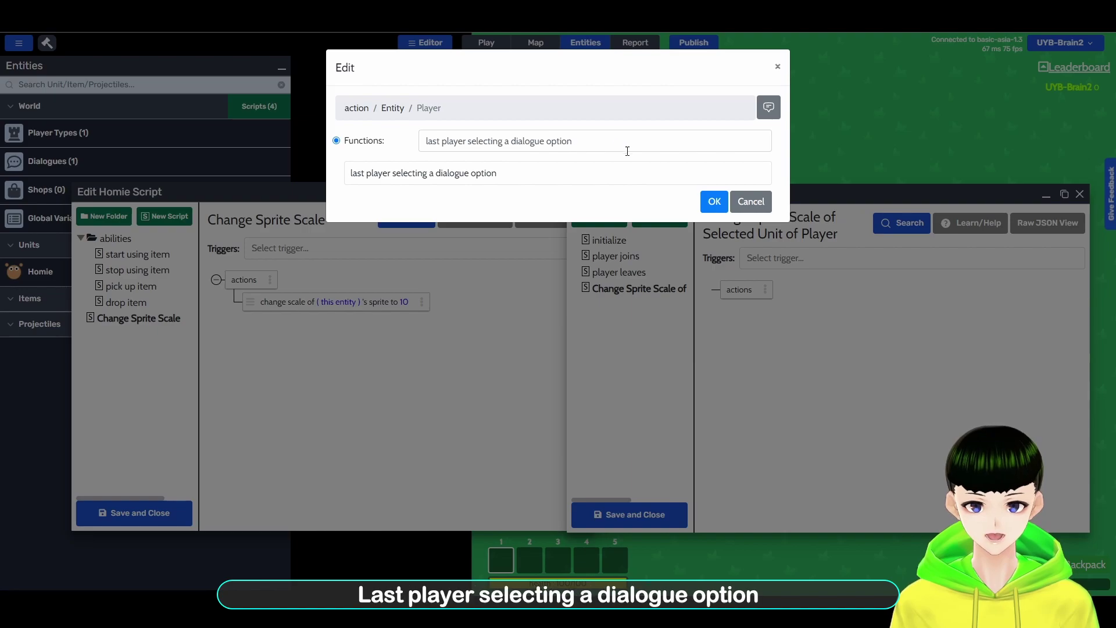
{"action": "left_click", "coordinate": [714, 201]}
{"action": "left_click", "coordinate": [714, 233]}
{"action": "left_click", "coordinate": [714, 233]}
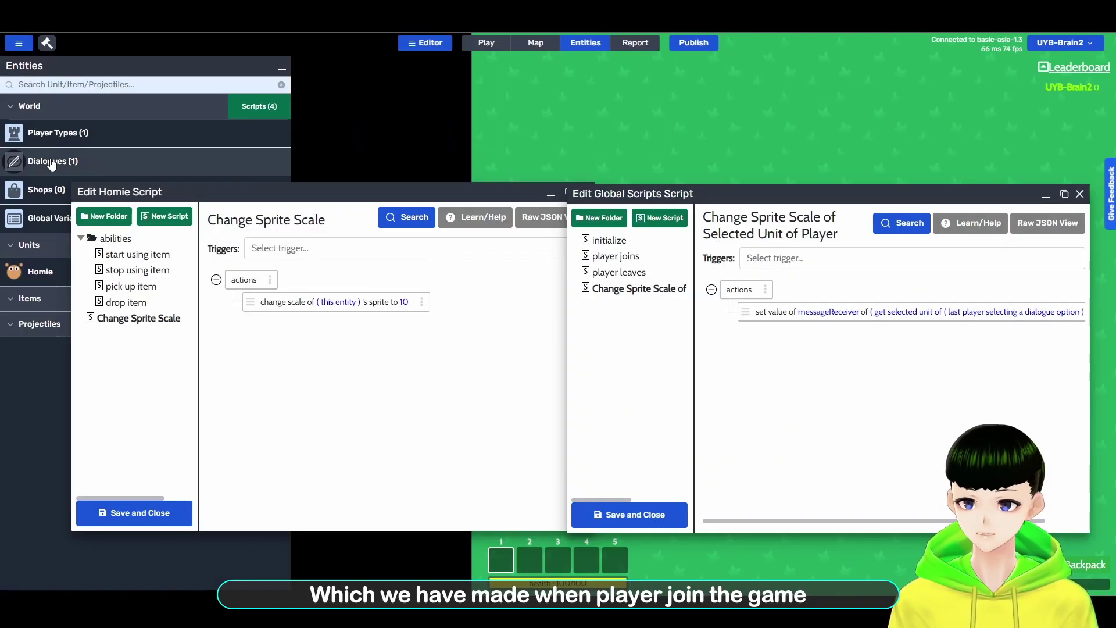
- Examine the player leaves and player joins scripts and the messageReceiver action in the sprite scale global script
{"action": "left_click", "coordinate": [618, 269]}
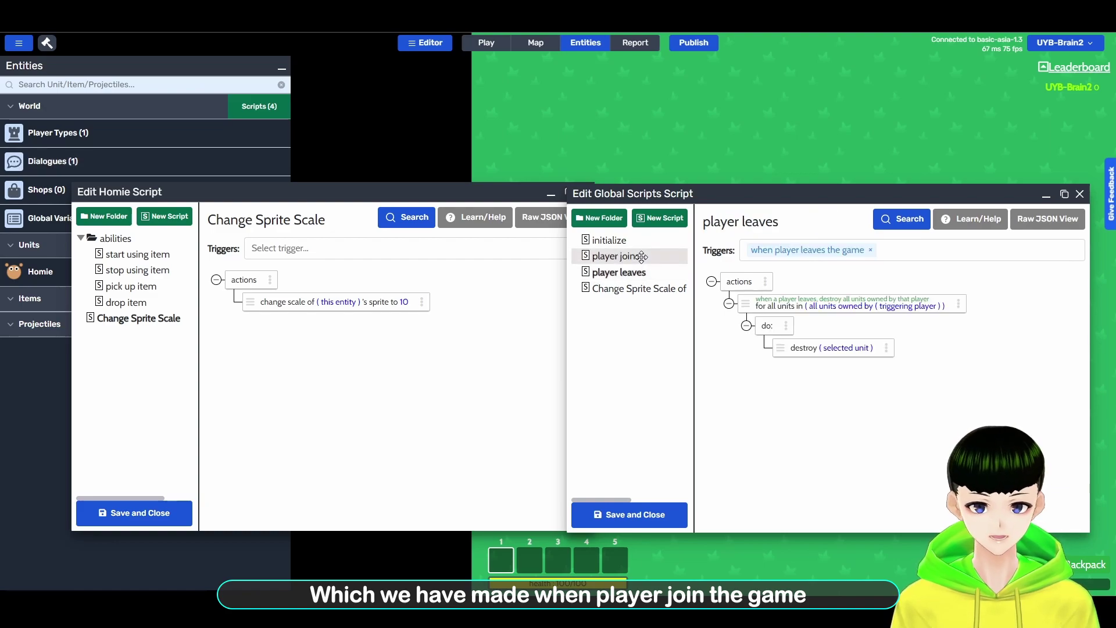
{"action": "left_click", "coordinate": [617, 256]}
{"action": "left_click", "coordinate": [657, 289]}
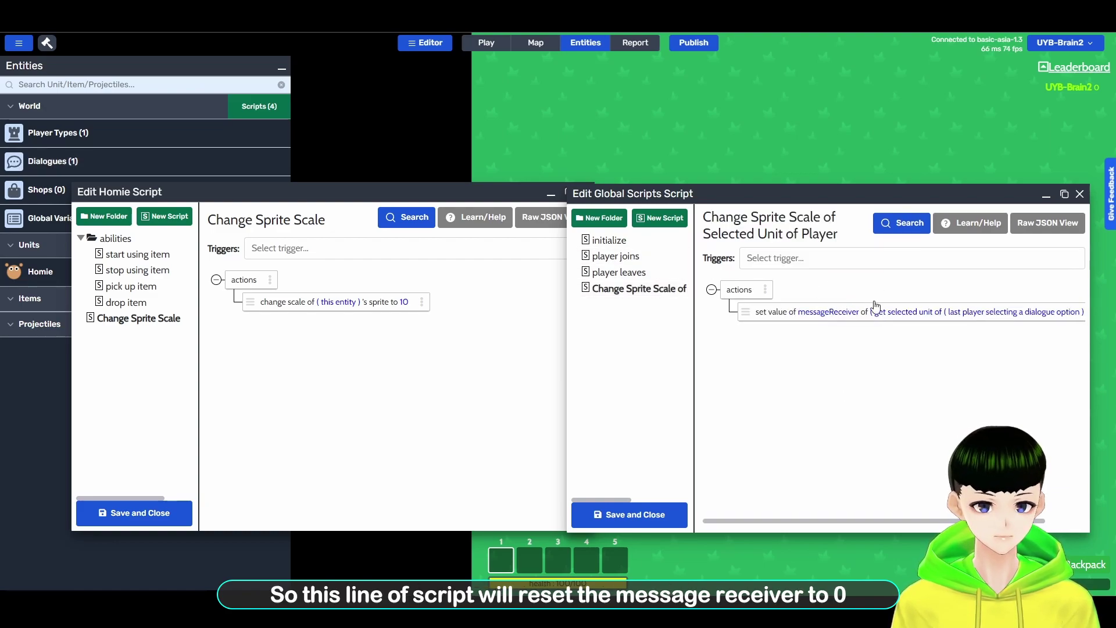
{"action": "scroll", "coordinate": [770, 314], "scroll_direction": "right", "scroll_amount": 2}
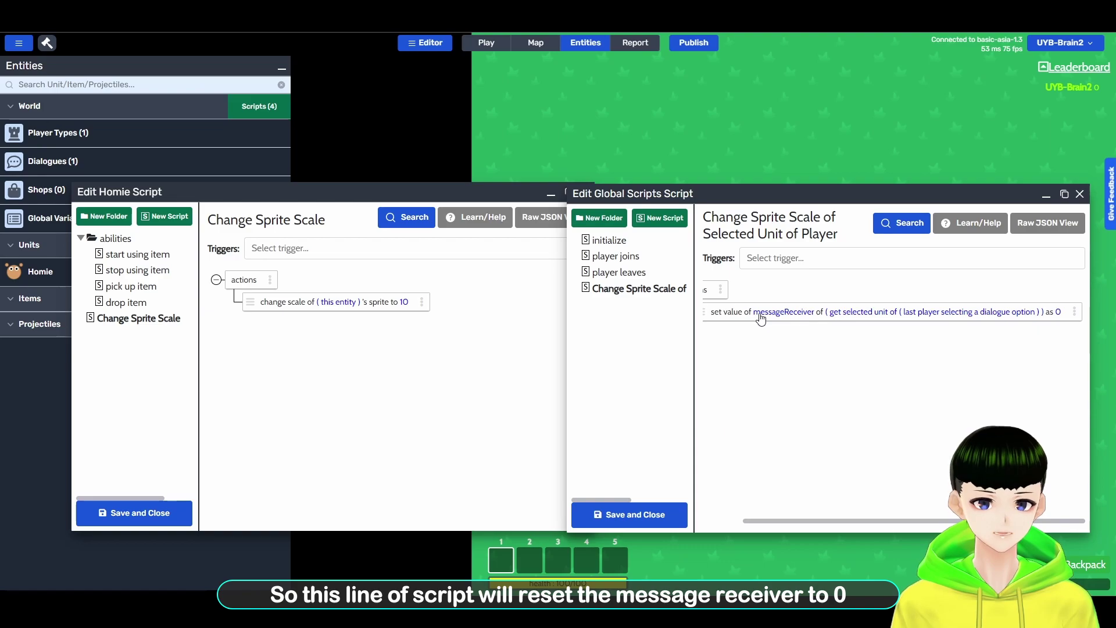
{"action": "left_click", "coordinate": [832, 319]}
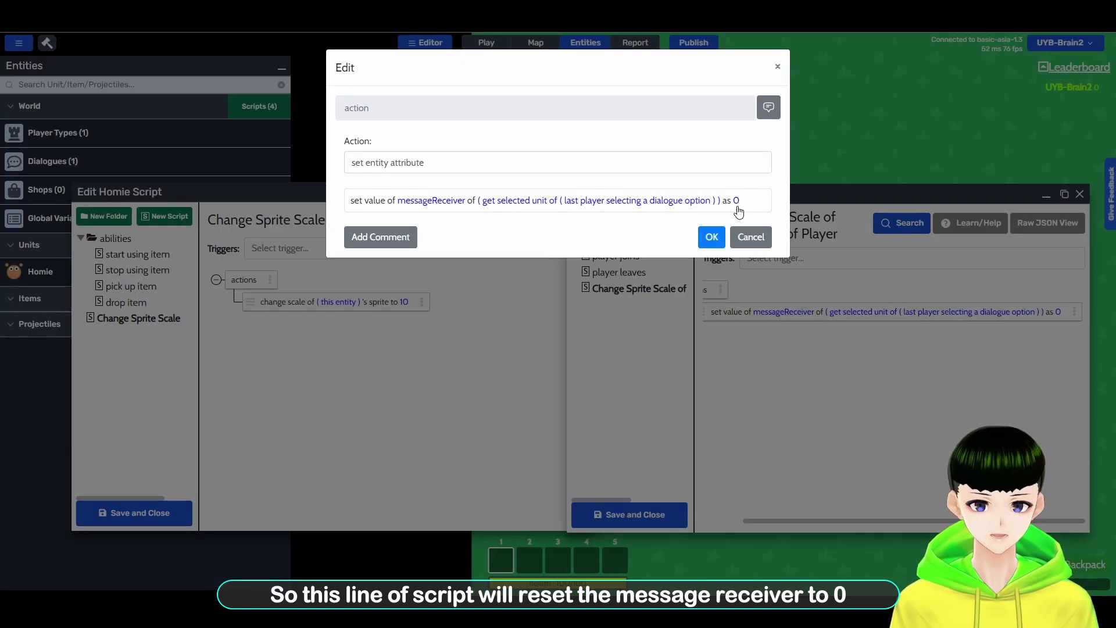
{"action": "left_click", "coordinate": [717, 239]}
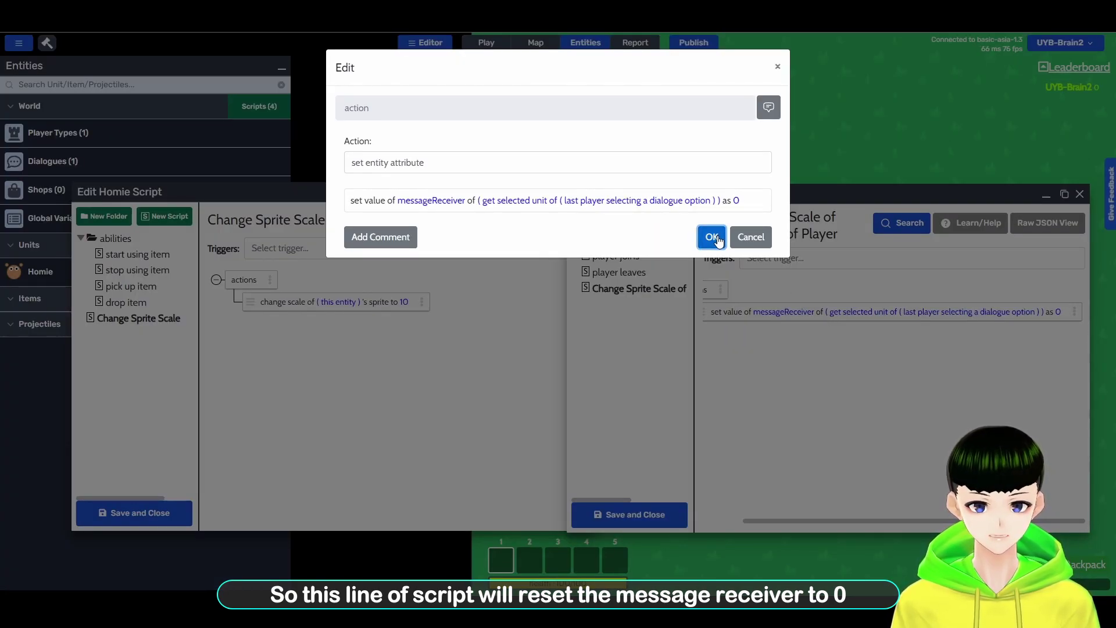
{"action": "left_click", "coordinate": [712, 237]}
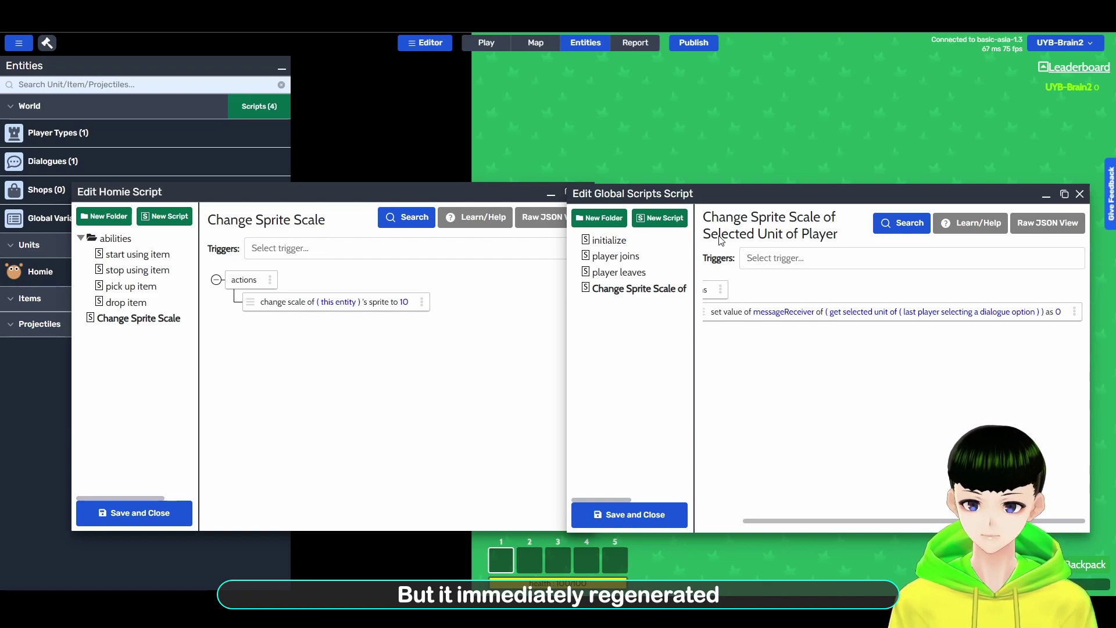
- Create a new script for the Homie unit and name it onMessageReceived
{"action": "left_click", "coordinate": [187, 218]}
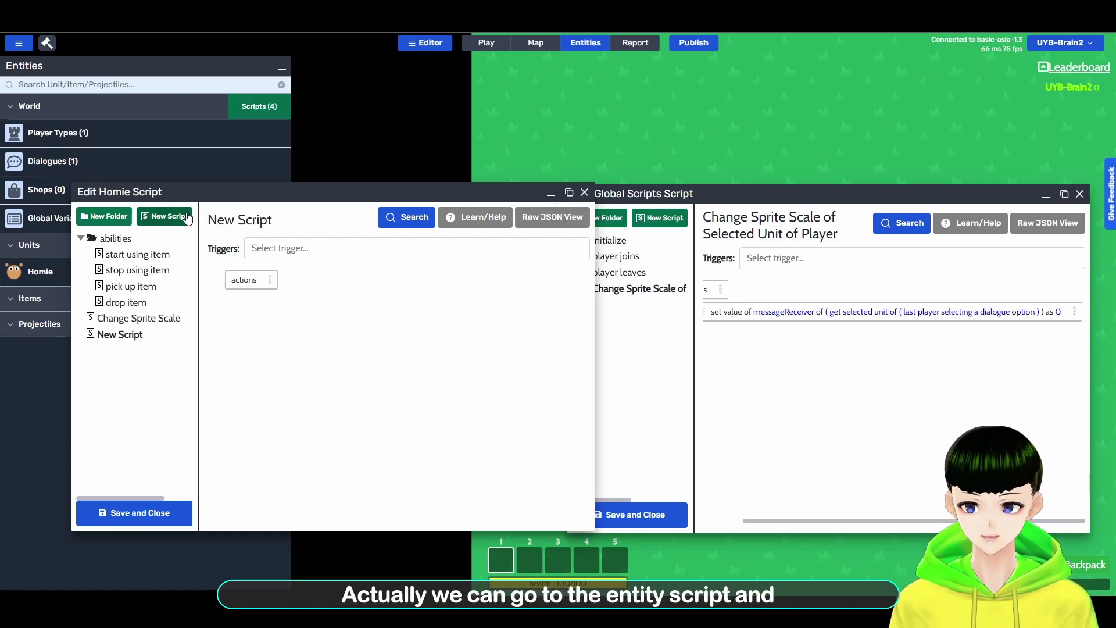
{"action": "left_click", "coordinate": [250, 219]}
{"action": "left_click_drag", "start_coordinate": [258, 220], "coordinate": [218, 214]}
{"action": "type", "text": "o"}
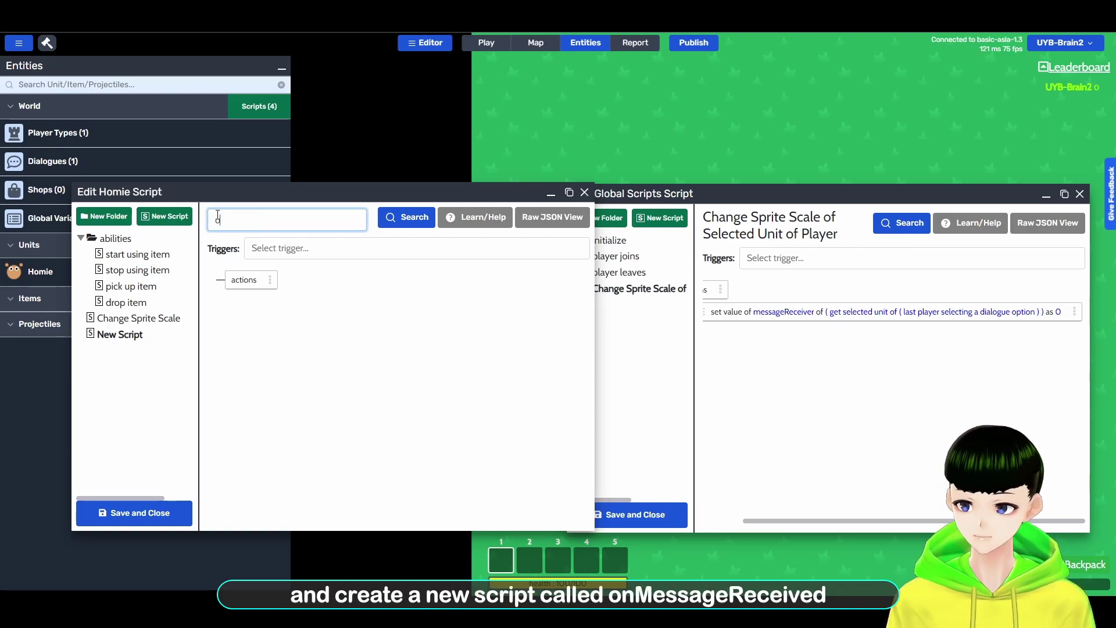
{"action": "type", "text": "nMessag"}
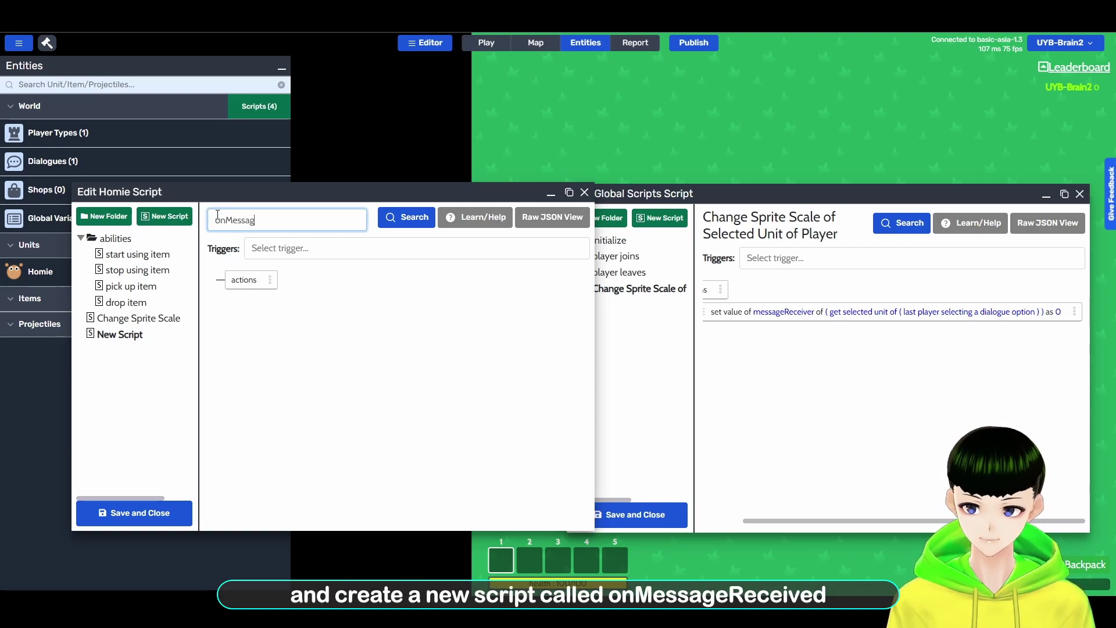
{"action": "type", "text": "ewRE"}
{"action": "key", "text": "BackSpace"}
{"action": "type", "text": "eceived"}
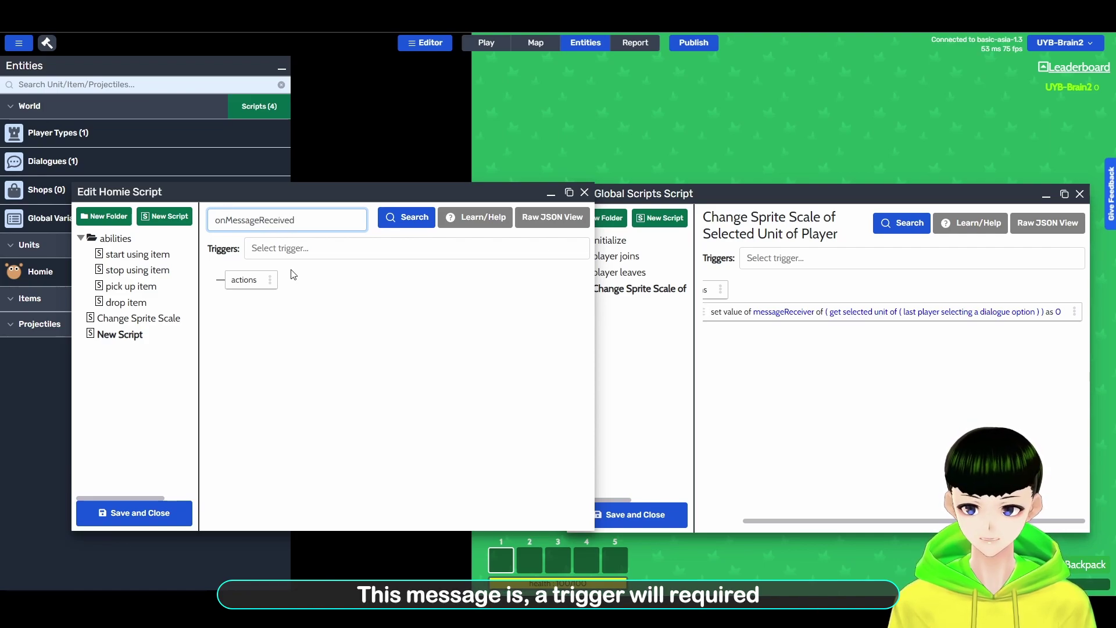
- Give the onMessageReceived script the trigger "when this entity's attribute becomes full"
{"action": "left_click", "coordinate": [303, 249]}
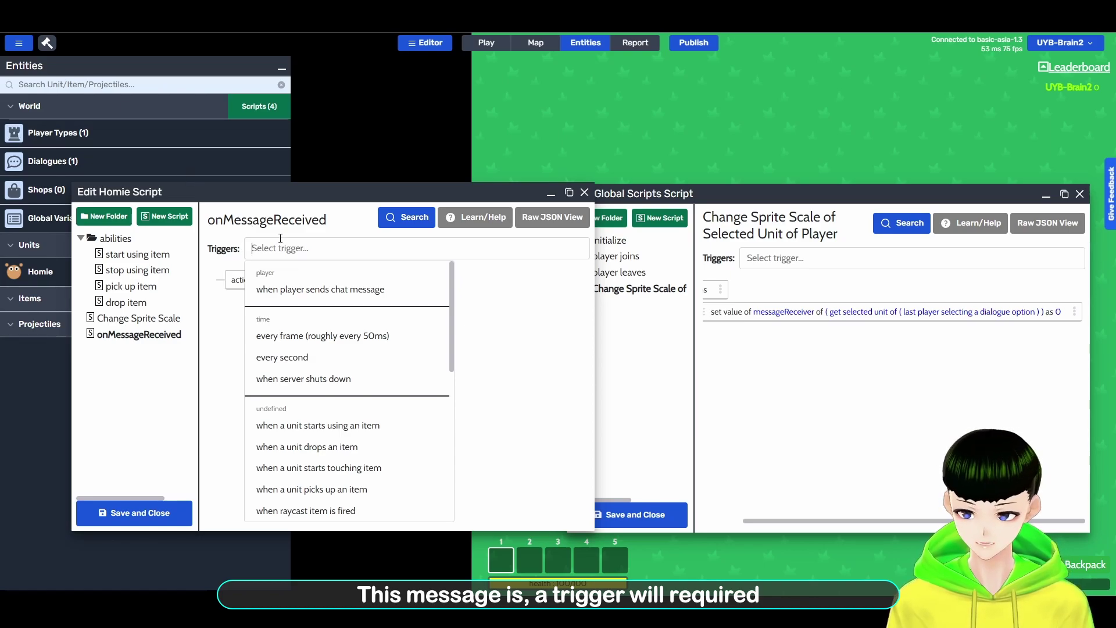
{"action": "type", "text": "attri"}
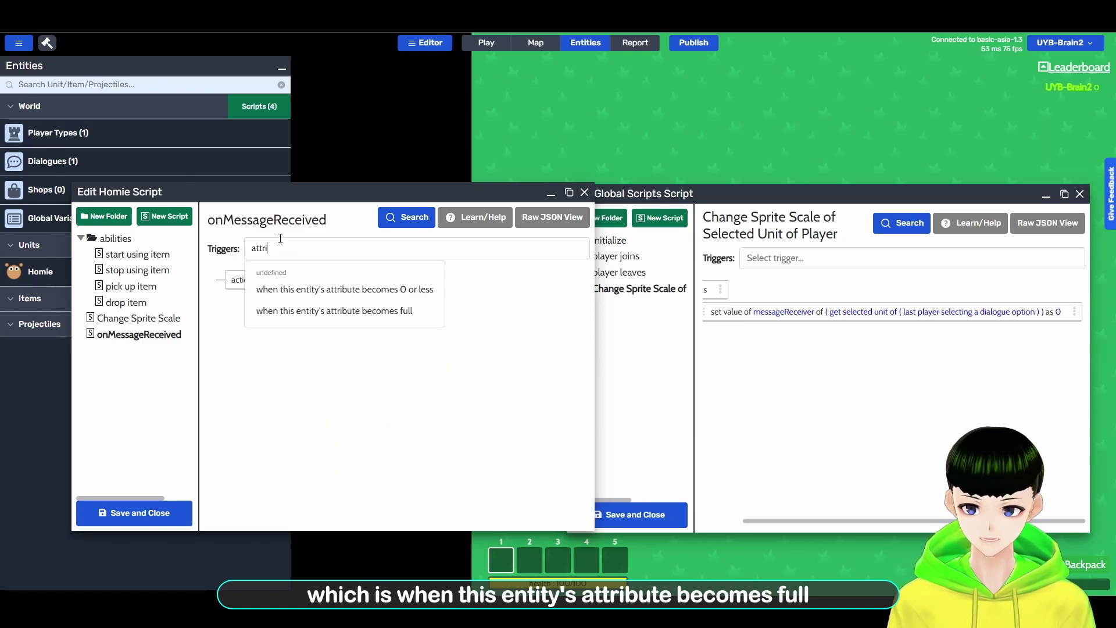
{"action": "left_click", "coordinate": [373, 311]}
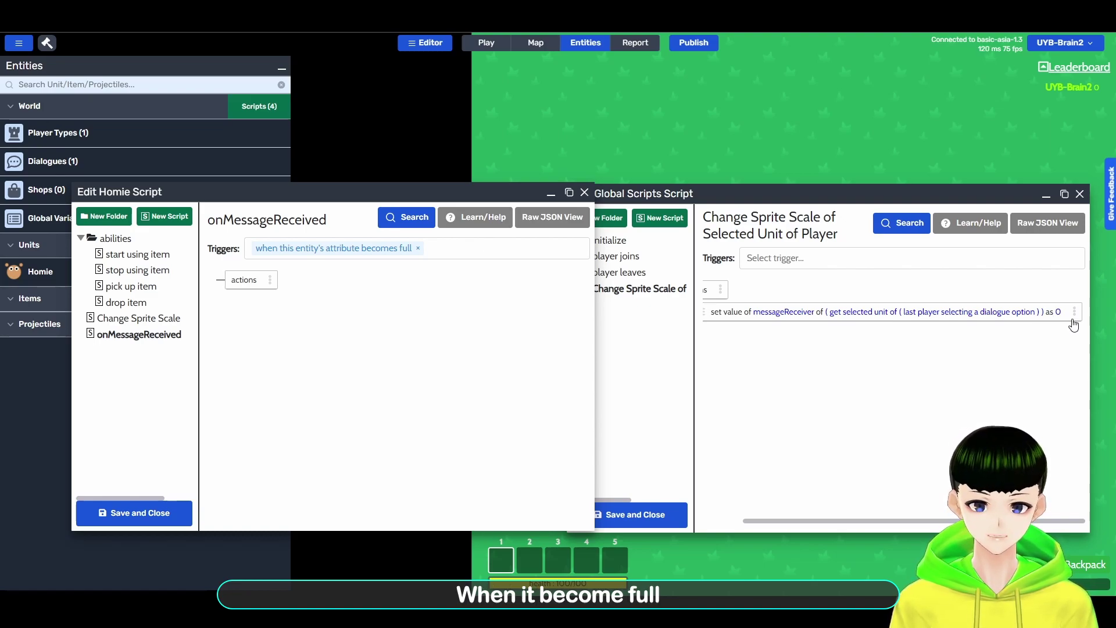
- Start an if / else / then action in onMessageReceived with an attribute type comparison, using the attribute type of the triggering attribute as the first operand
{"action": "left_click_drag", "start_coordinate": [288, 192], "coordinate": [282, 198]}
{"action": "mouse_move", "coordinate": [863, 194]}
{"action": "left_mouse_down"}
{"action": "mouse_move", "coordinate": [865, 184]}
{"action": "mouse_move", "coordinate": [859, 195]}
{"action": "left_mouse_up"}
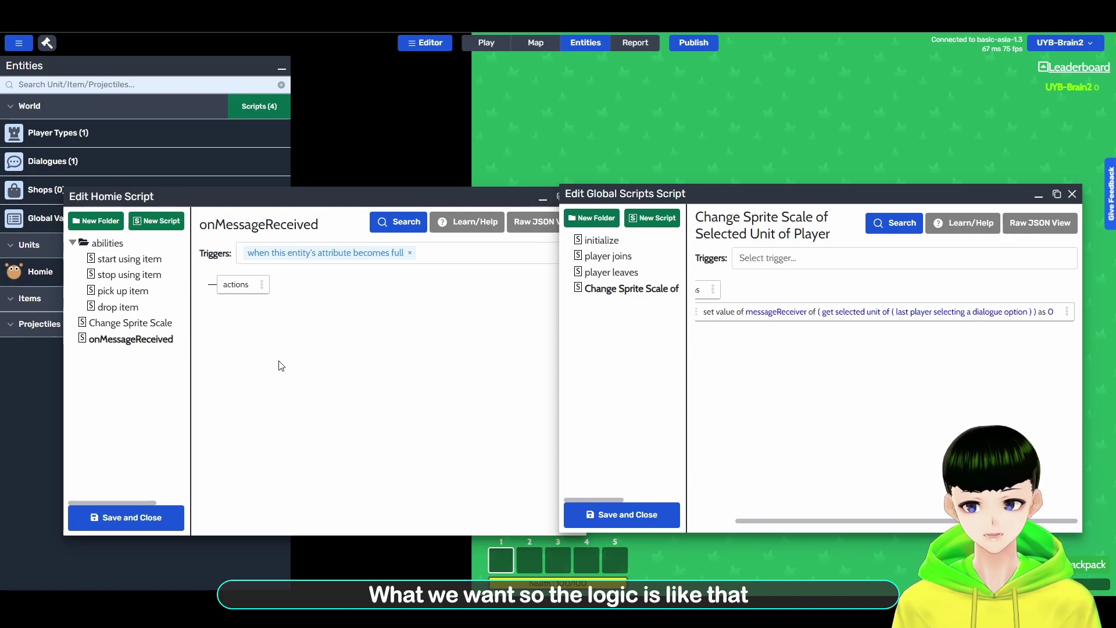
{"action": "right_click", "coordinate": [265, 283]}
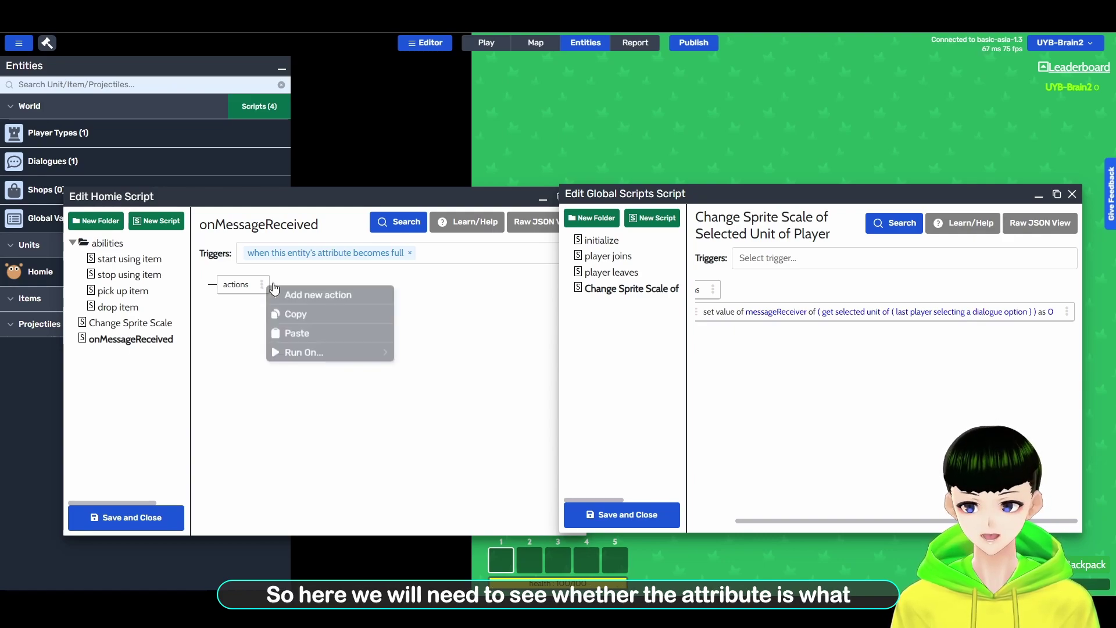
{"action": "left_click", "coordinate": [303, 291]}
{"action": "type", "text": "if / else / then"}
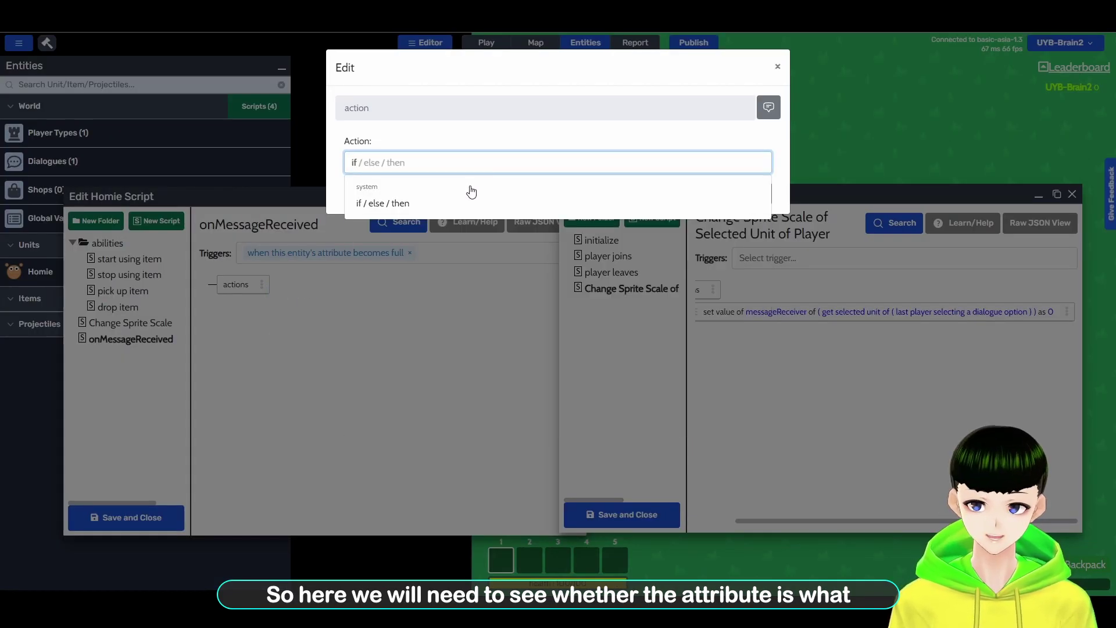
{"action": "left_click", "coordinate": [475, 202]}
{"action": "left_click", "coordinate": [384, 199]}
{"action": "left_click", "coordinate": [591, 271]}
{"action": "left_click", "coordinate": [421, 197]}
{"action": "left_click", "coordinate": [430, 206]}
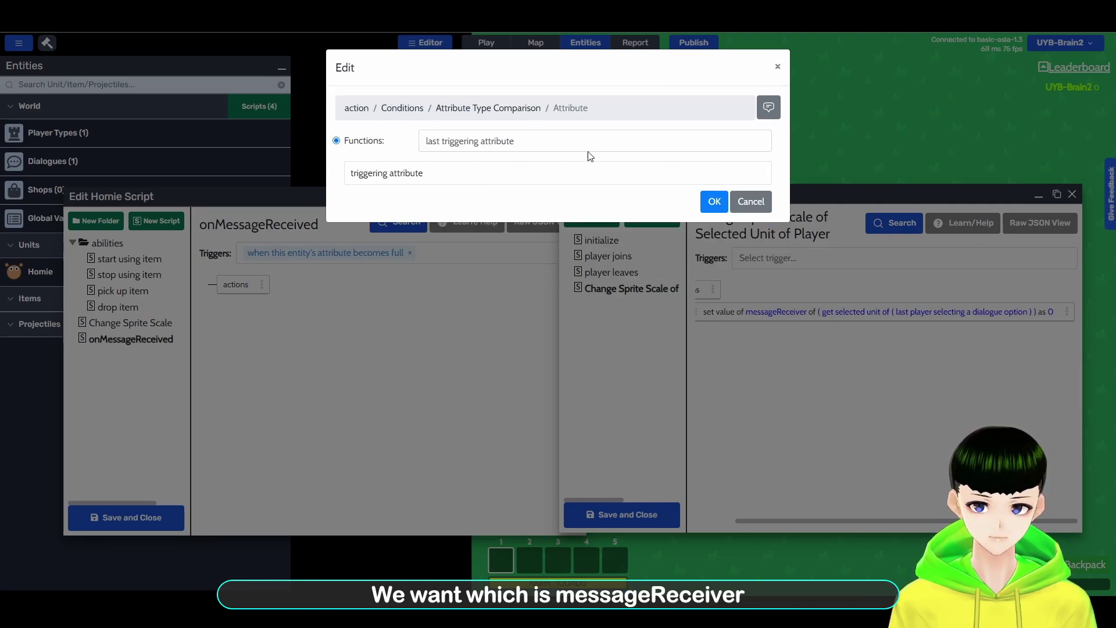
{"action": "left_click", "coordinate": [724, 201]}
{"action": "left_click", "coordinate": [708, 234]}
- Compare the attribute type for equality with the constant messageReceiver and confirm the if / else / then action
{"action": "left_click", "coordinate": [545, 196]}
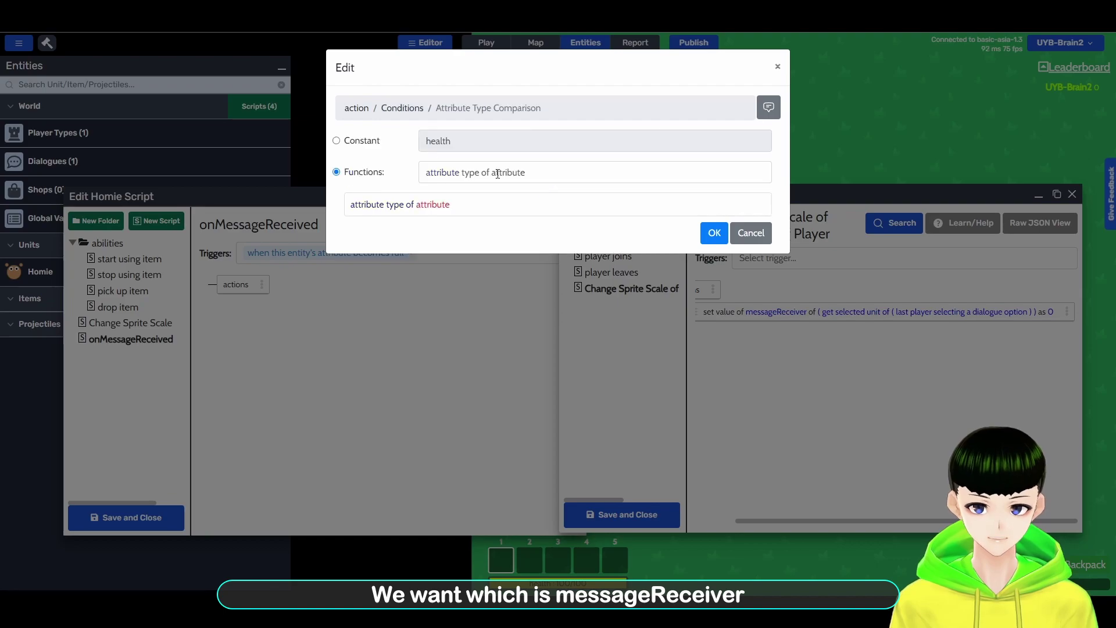
{"action": "left_click", "coordinate": [374, 142]}
{"action": "left_click", "coordinate": [430, 140]}
{"action": "left_click", "coordinate": [455, 184]}
{"action": "left_click", "coordinate": [719, 212]}
{"action": "left_click", "coordinate": [719, 223]}
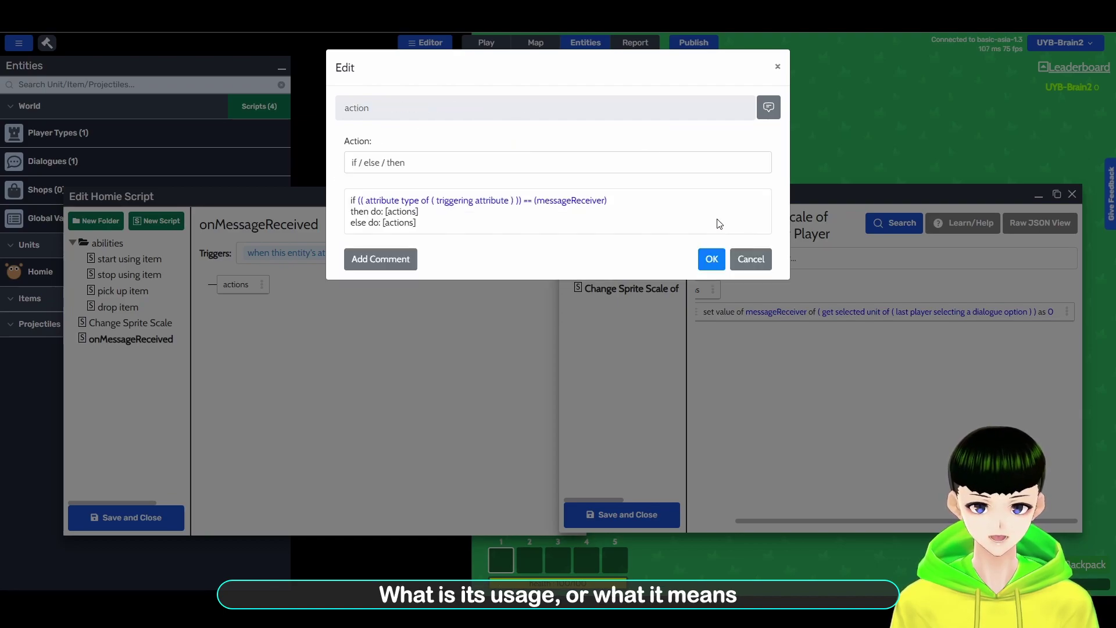
{"action": "left_click", "coordinate": [718, 260]}
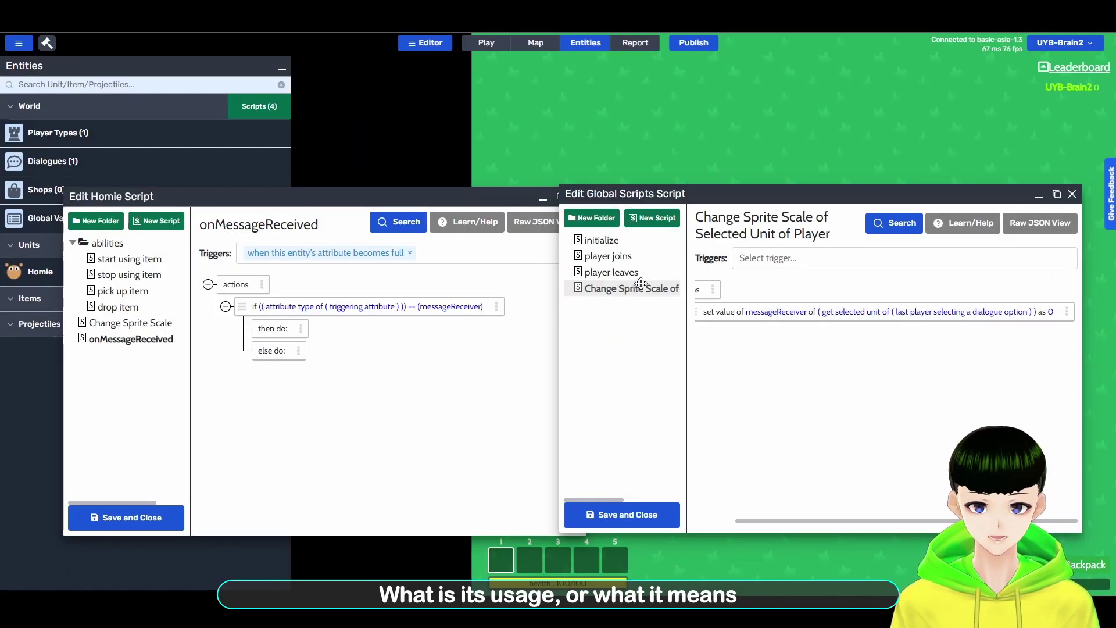
- Review the Homie unit's attributes and variables beside the onMessageReceived script, and save the unit
{"action": "left_click_drag", "start_coordinate": [167, 67], "coordinate": [221, 73]}
{"action": "left_click", "coordinate": [67, 286]}
{"action": "scroll", "coordinate": [574, 225], "scroll_direction": "down", "scroll_amount": 3}
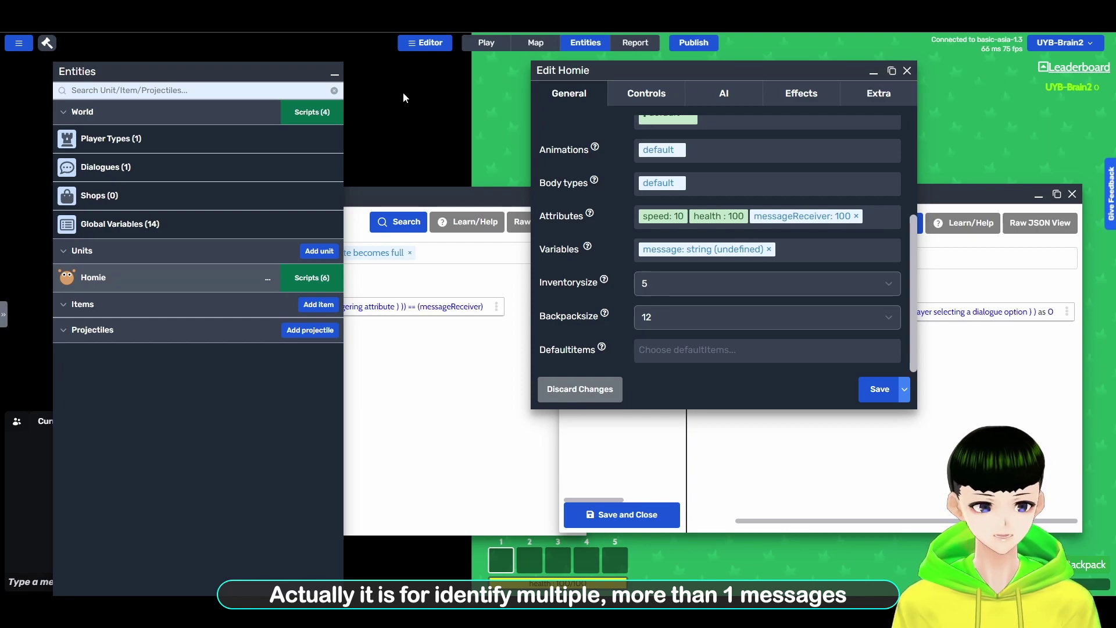
{"action": "left_click_drag", "start_coordinate": [410, 190], "coordinate": [423, 186]}
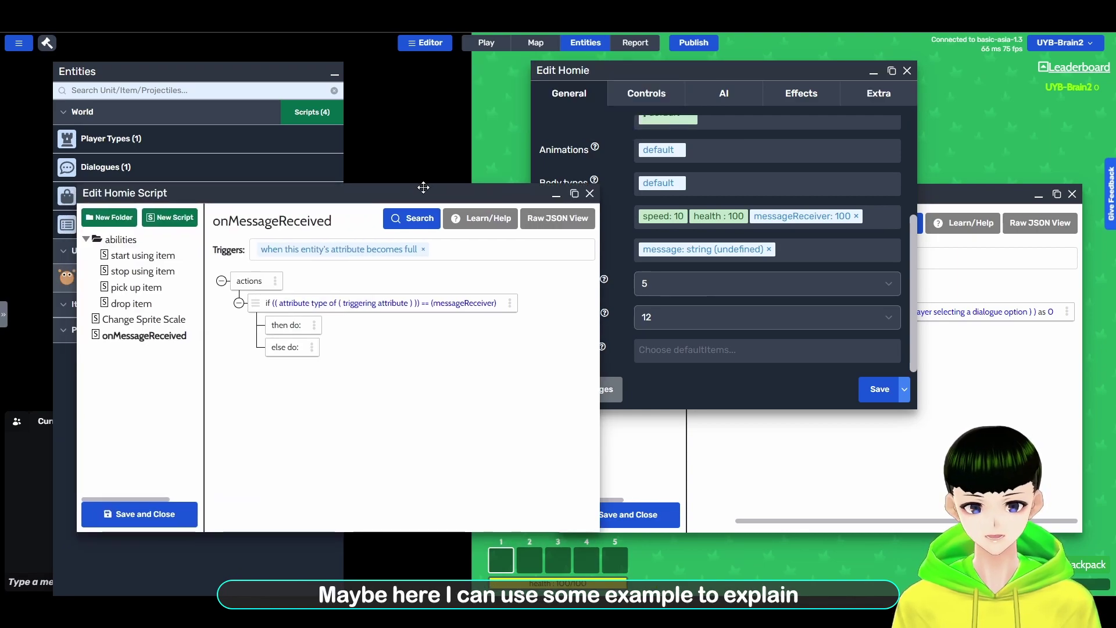
{"action": "left_click", "coordinate": [879, 389]}
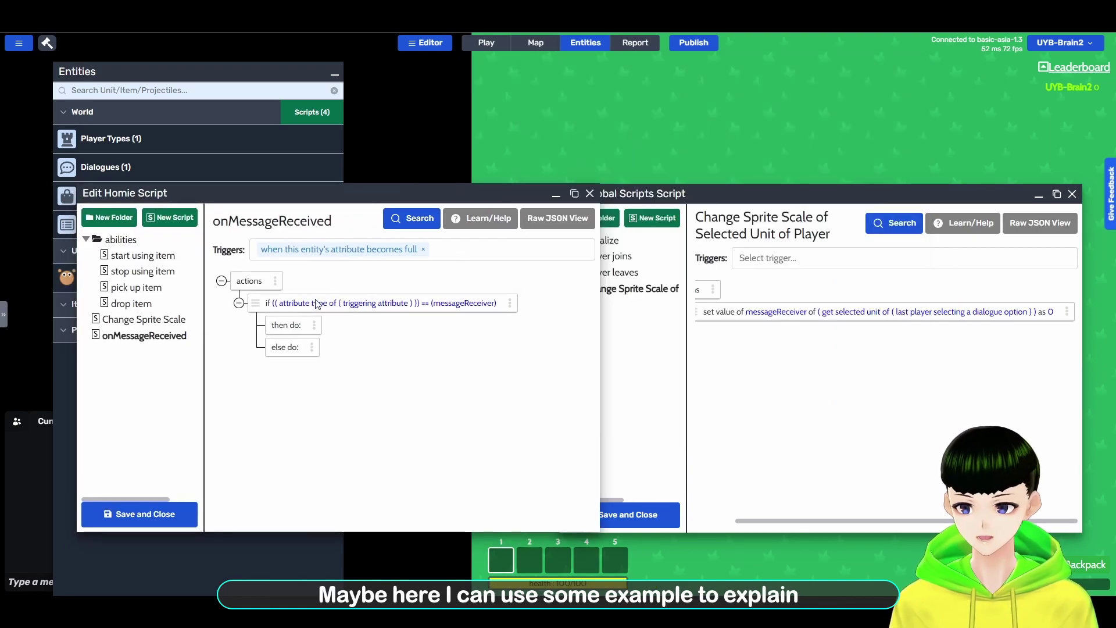
- Examine Homie's Change Sprite Scale script alongside the global script that sets messageReceiver on the selected unit
{"action": "right_click", "coordinate": [150, 320]}
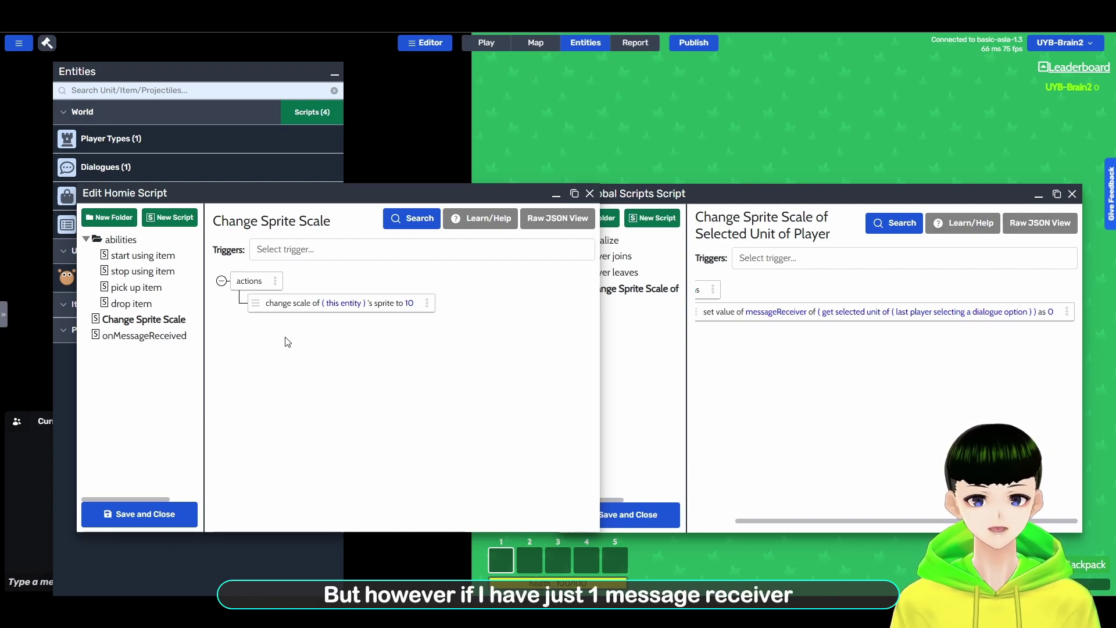
{"action": "left_click", "coordinate": [895, 346]}
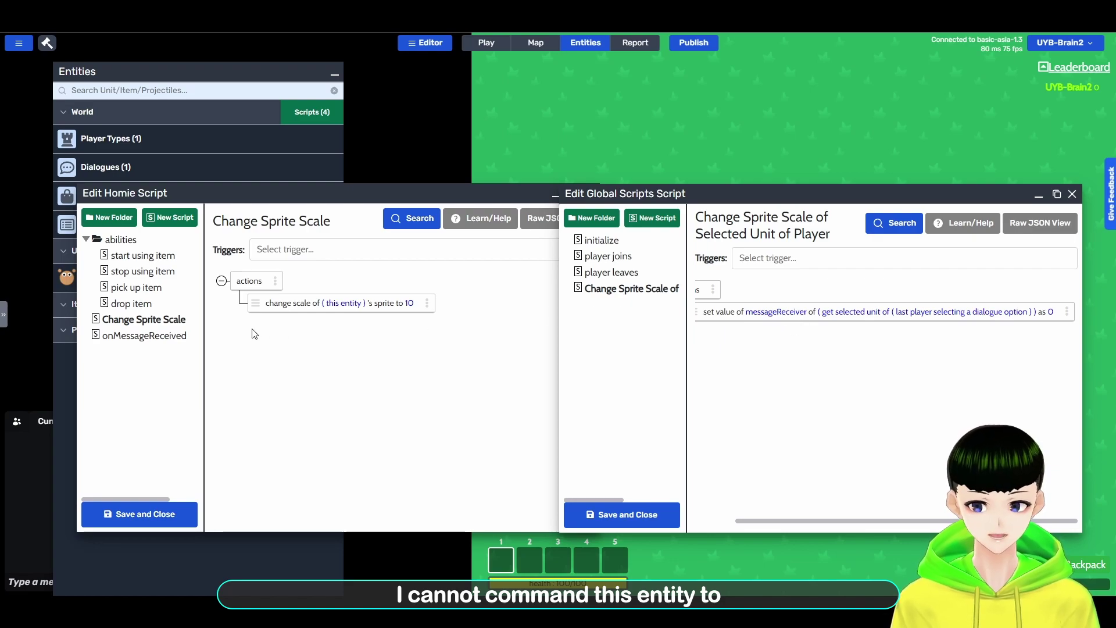
{"action": "left_click", "coordinate": [231, 343]}
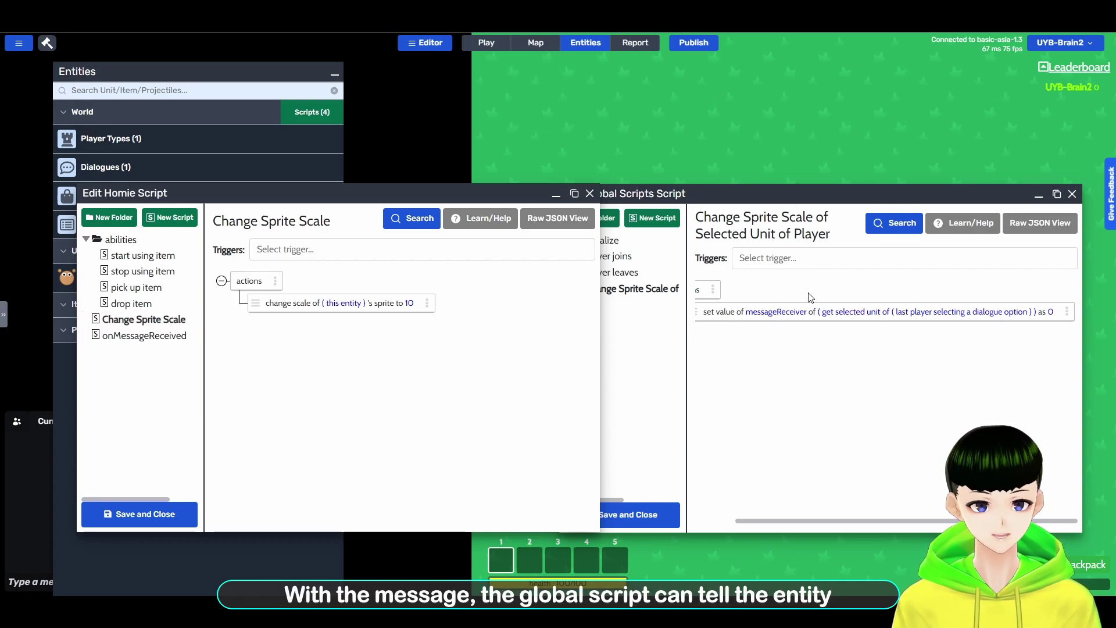
{"action": "left_click", "coordinate": [709, 193]}
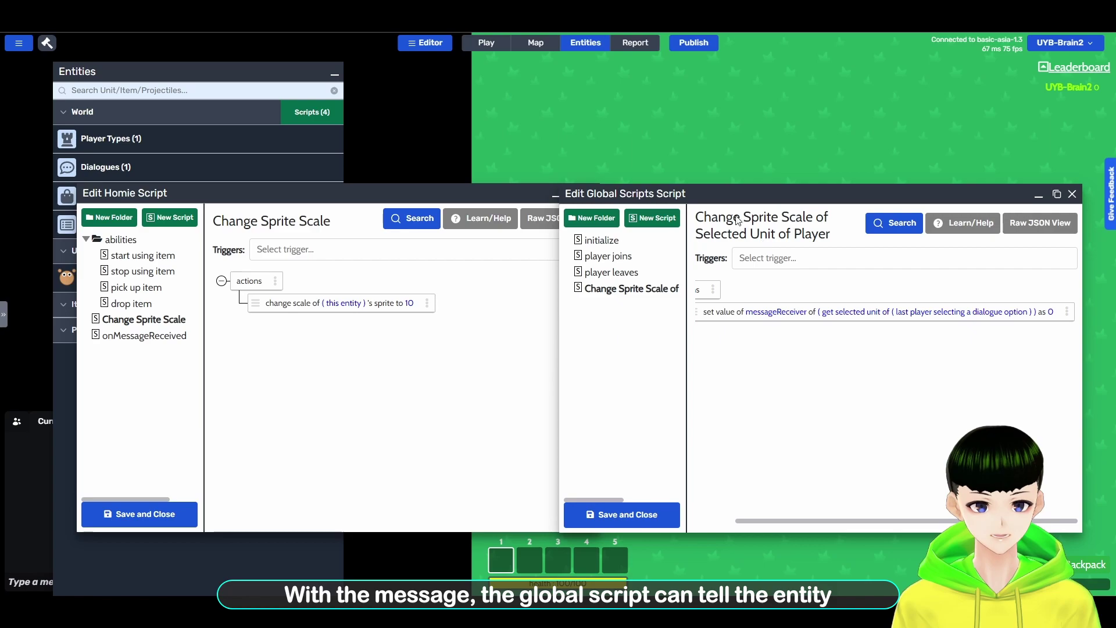
{"action": "left_click", "coordinate": [168, 191]}
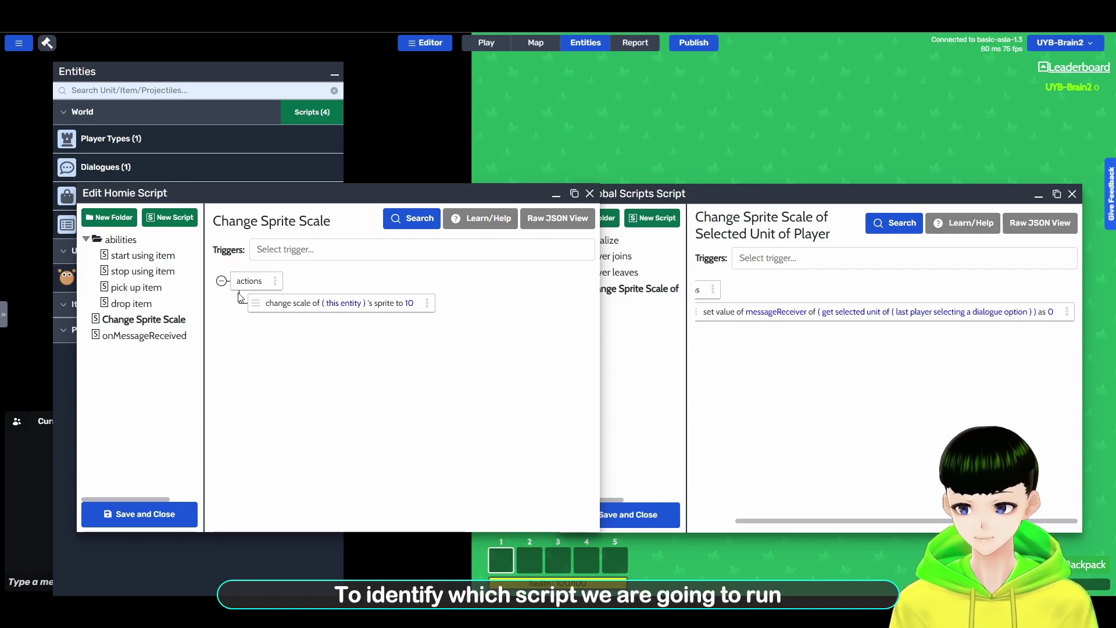
- Start a set entity variable action in the sprite scale global script, with message as the variable
{"action": "left_click", "coordinate": [1072, 314]}
{"action": "left_click", "coordinate": [1034, 317]}
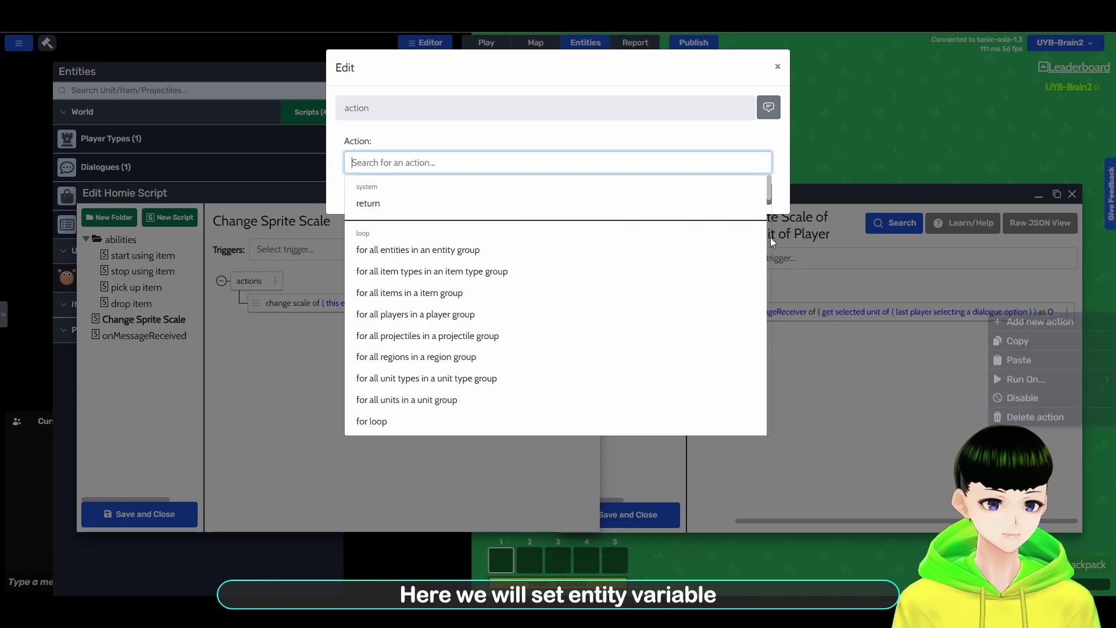
{"action": "type", "text": "set ent"}
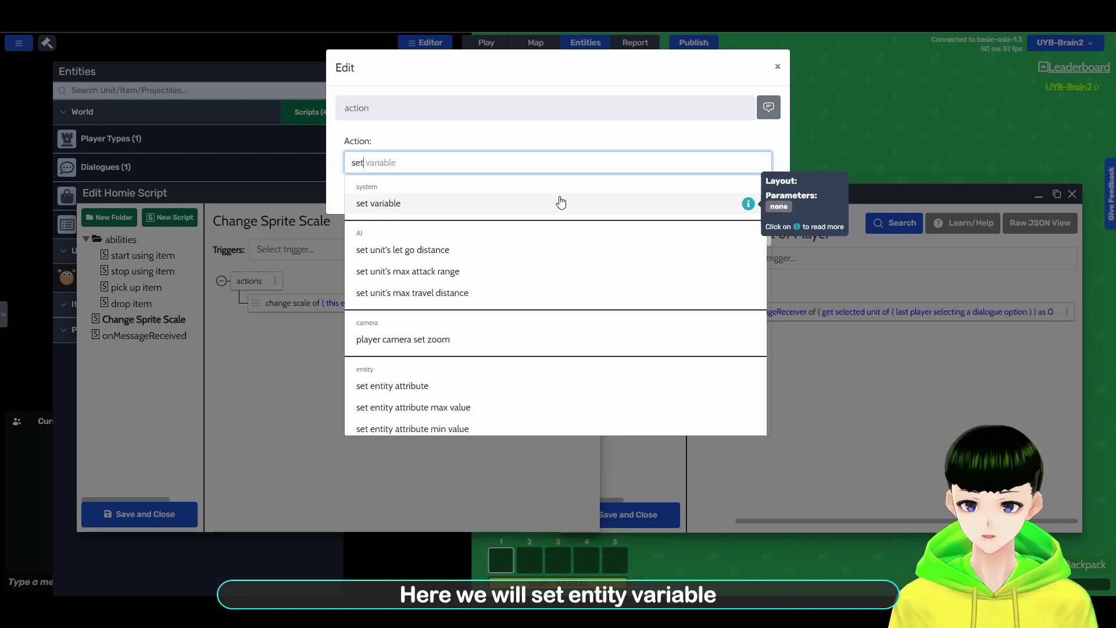
{"action": "left_click", "coordinate": [435, 352]}
{"action": "left_click", "coordinate": [415, 202]}
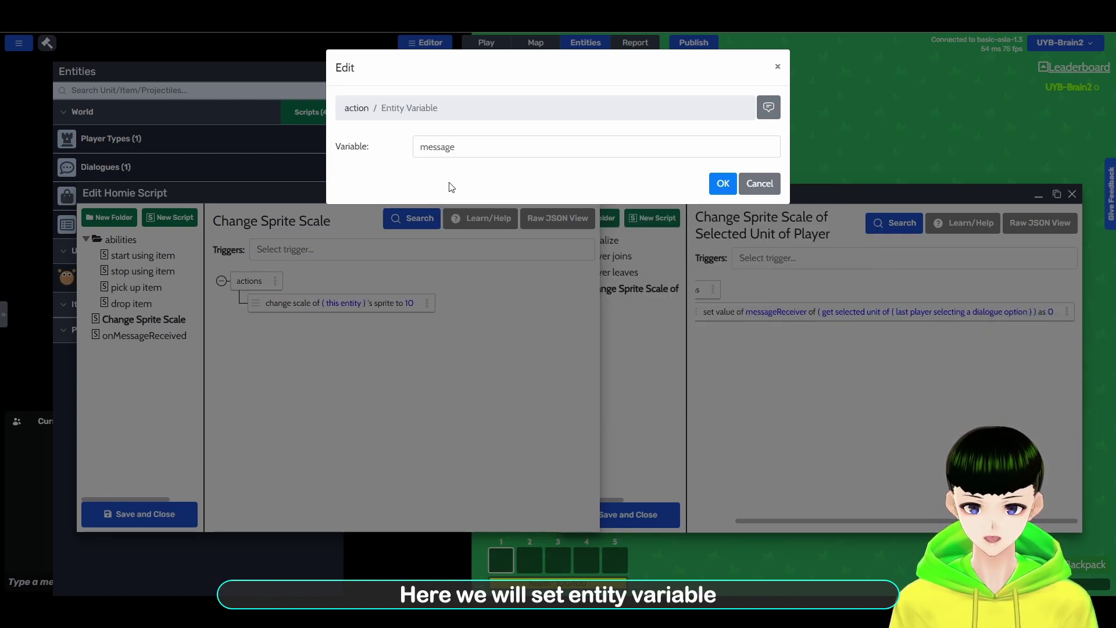
{"action": "left_click", "coordinate": [721, 189]}
- Set the variable action's entity to the selected unit of the last player selecting a dialogue option
{"action": "left_click", "coordinate": [472, 201]}
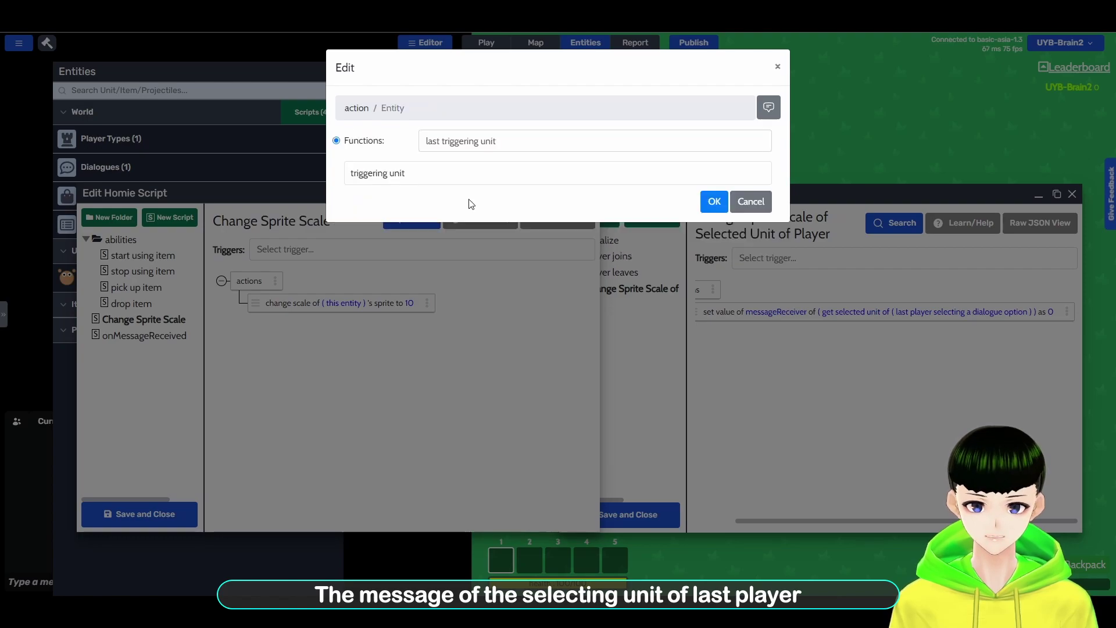
{"action": "left_click", "coordinate": [593, 141]}
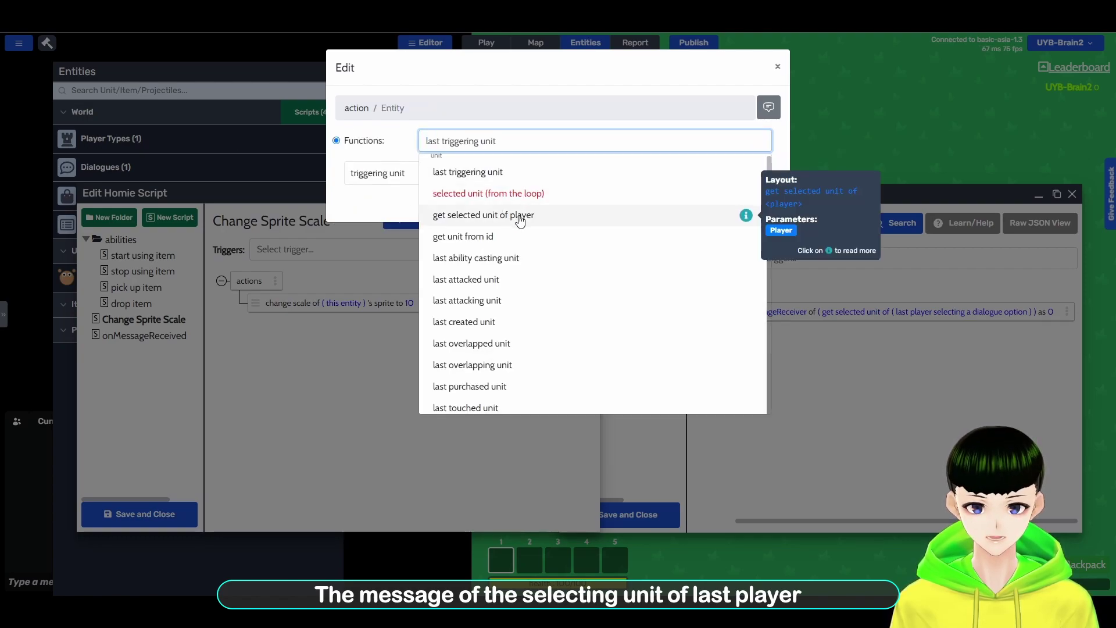
{"action": "left_click", "coordinate": [499, 216]}
{"action": "left_click", "coordinate": [436, 174]}
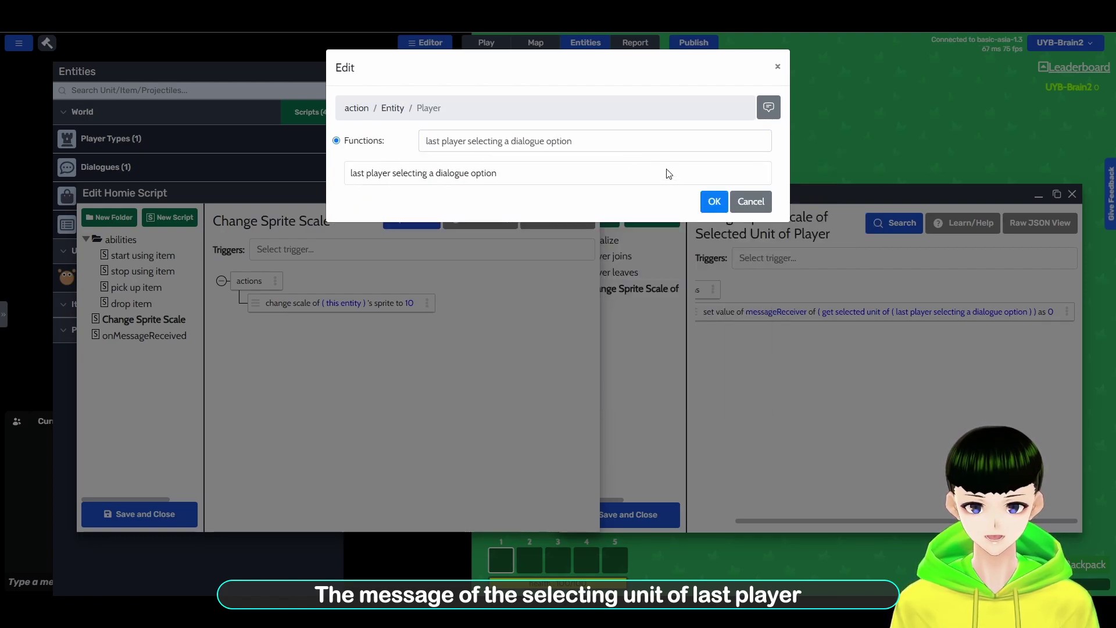
{"action": "left_click", "coordinate": [715, 201]}
{"action": "left_click", "coordinate": [714, 201]}
- Enter scale as the message variable's string value and confirm the action
{"action": "left_click", "coordinate": [723, 200]}
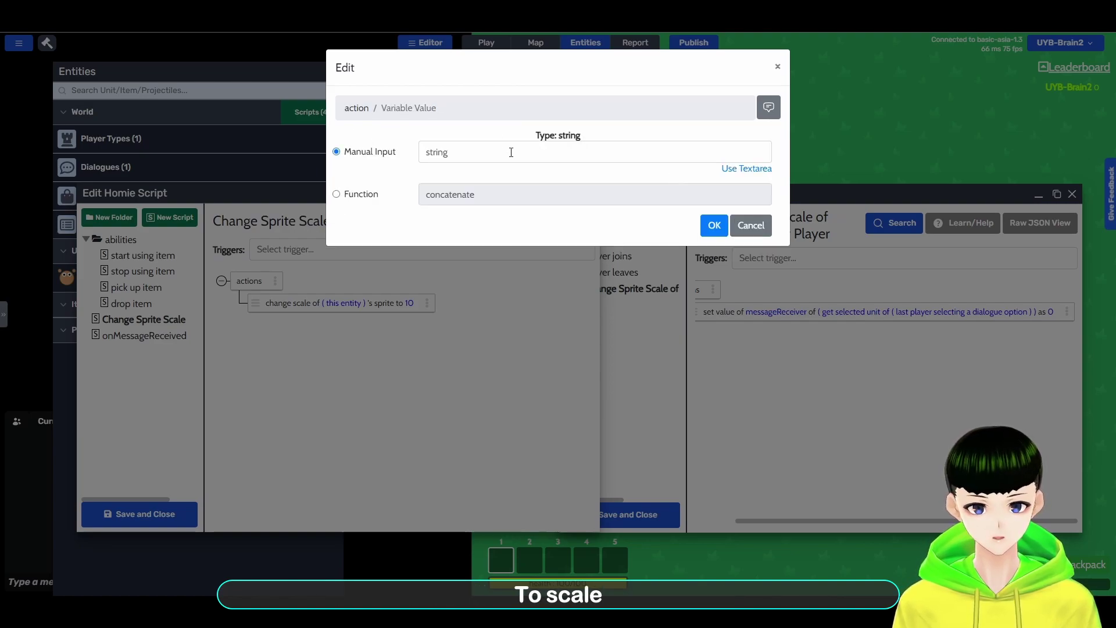
{"action": "type", "text": "scale"}
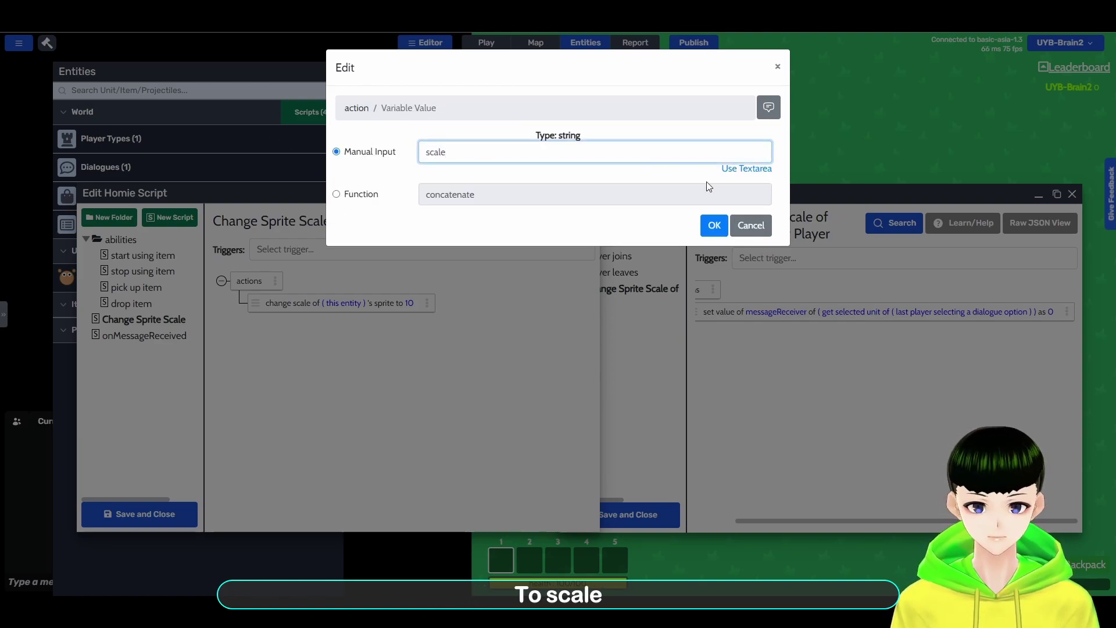
{"action": "left_click", "coordinate": [716, 229]}
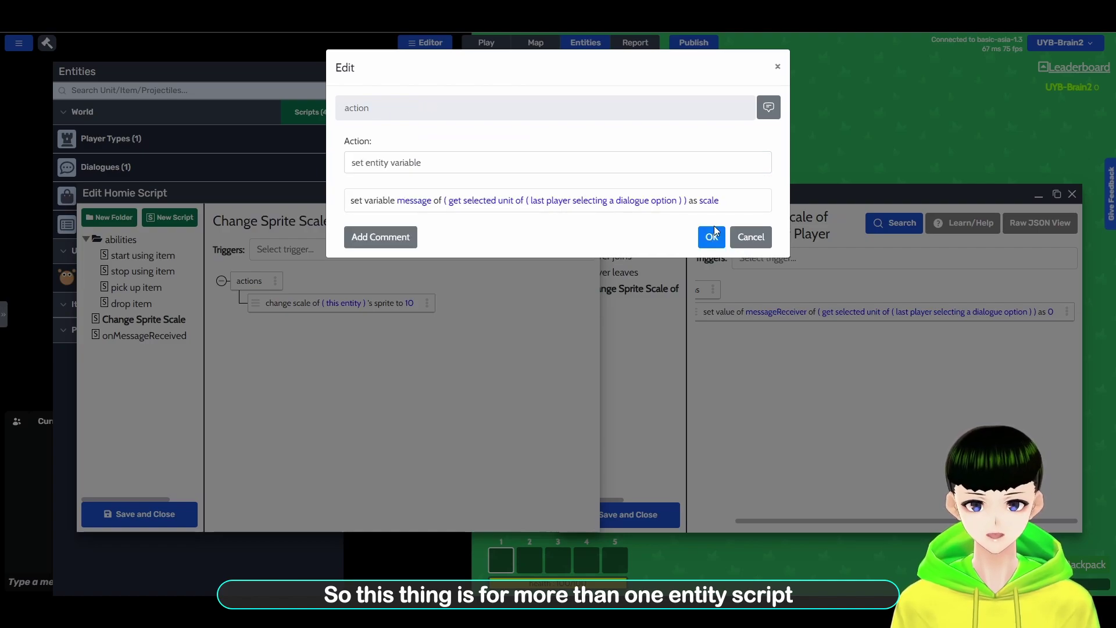
{"action": "left_click", "coordinate": [714, 235]}
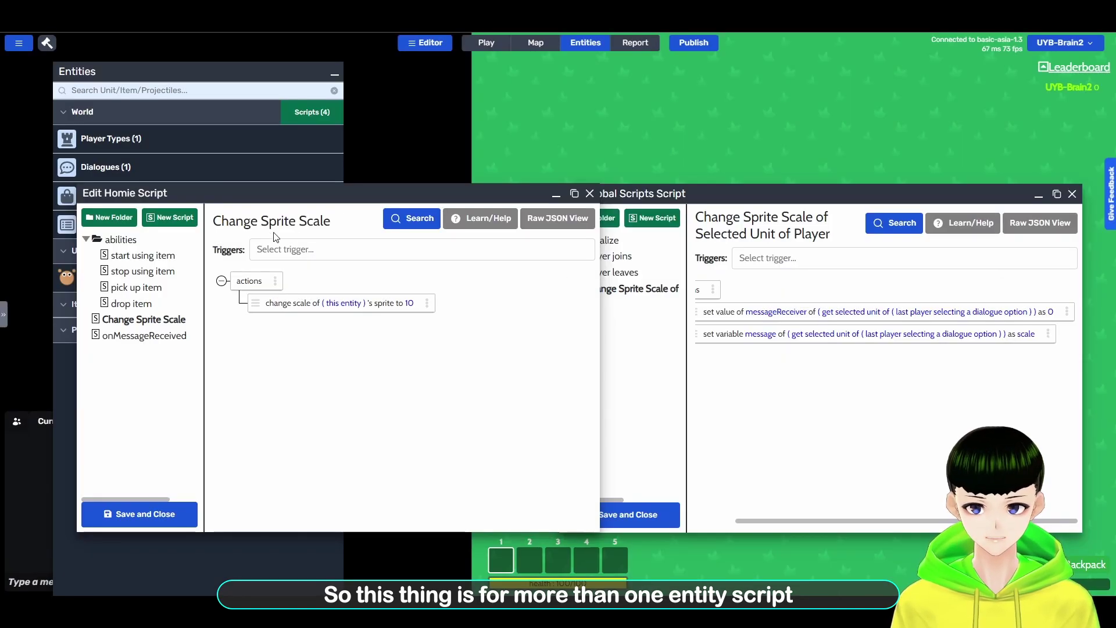
- Widen the global script window and move the set message variable action above the set messageReceiver action
{"action": "left_click", "coordinate": [760, 366]}
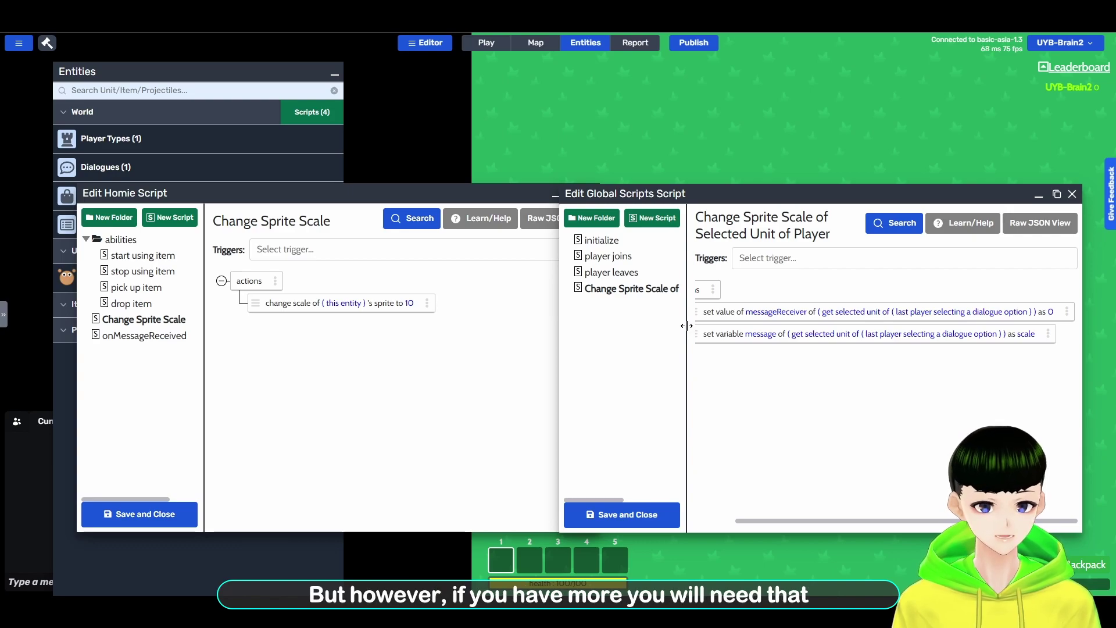
{"action": "left_click_drag", "start_coordinate": [560, 326], "coordinate": [376, 326]}
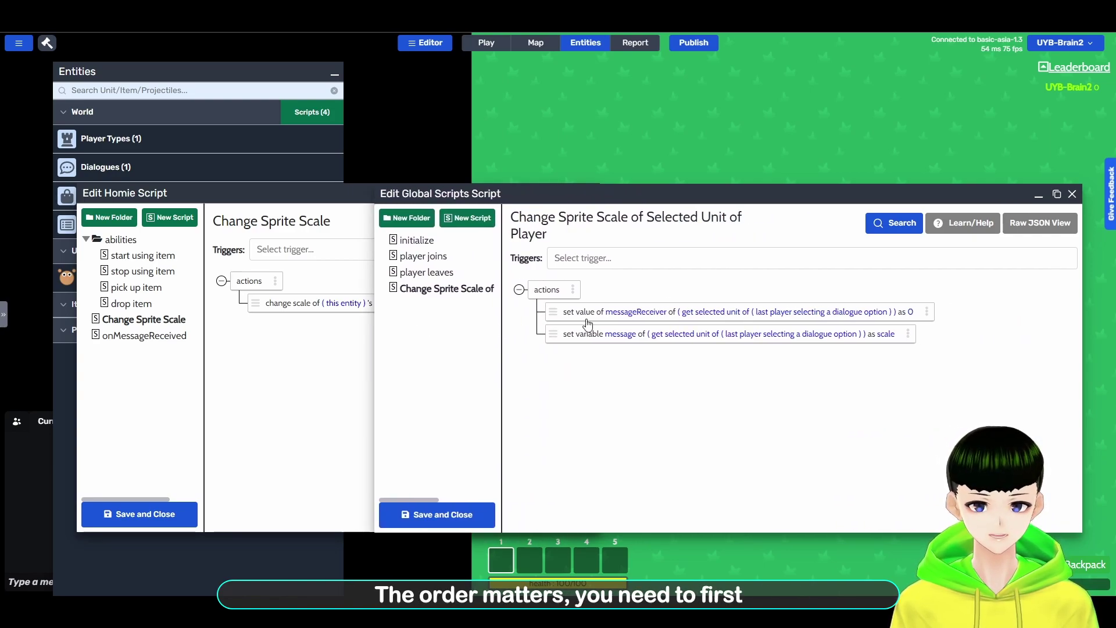
{"action": "left_click_drag", "start_coordinate": [553, 334], "coordinate": [552, 311]}
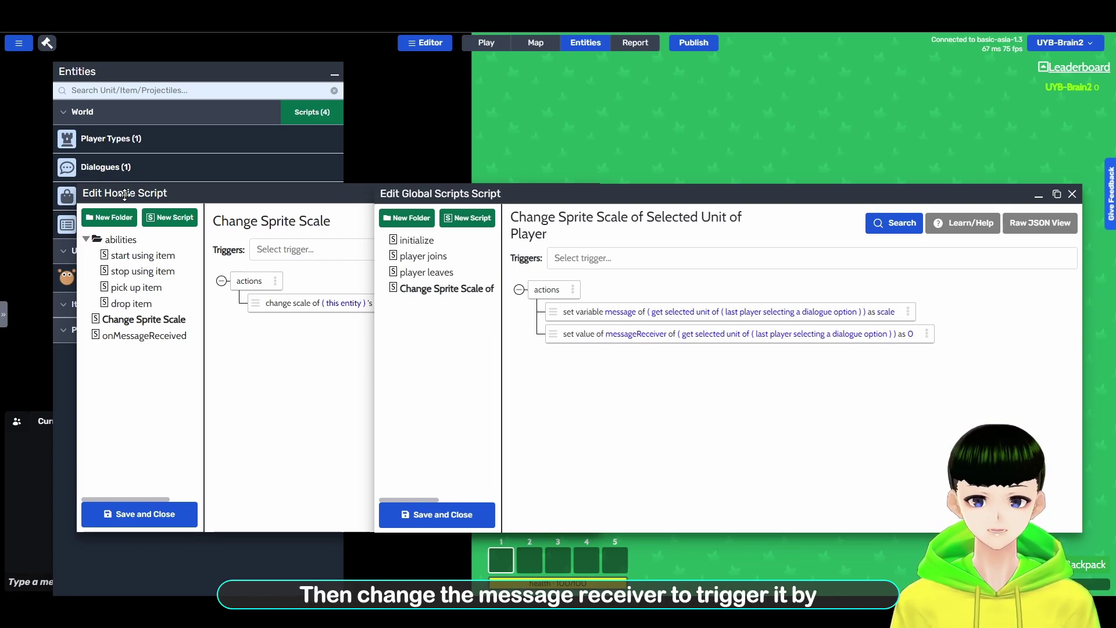
- Save the global scripts and reopen the sprite scale global script beside Homie's onMessageReceived script
{"action": "left_click", "coordinate": [144, 336]}
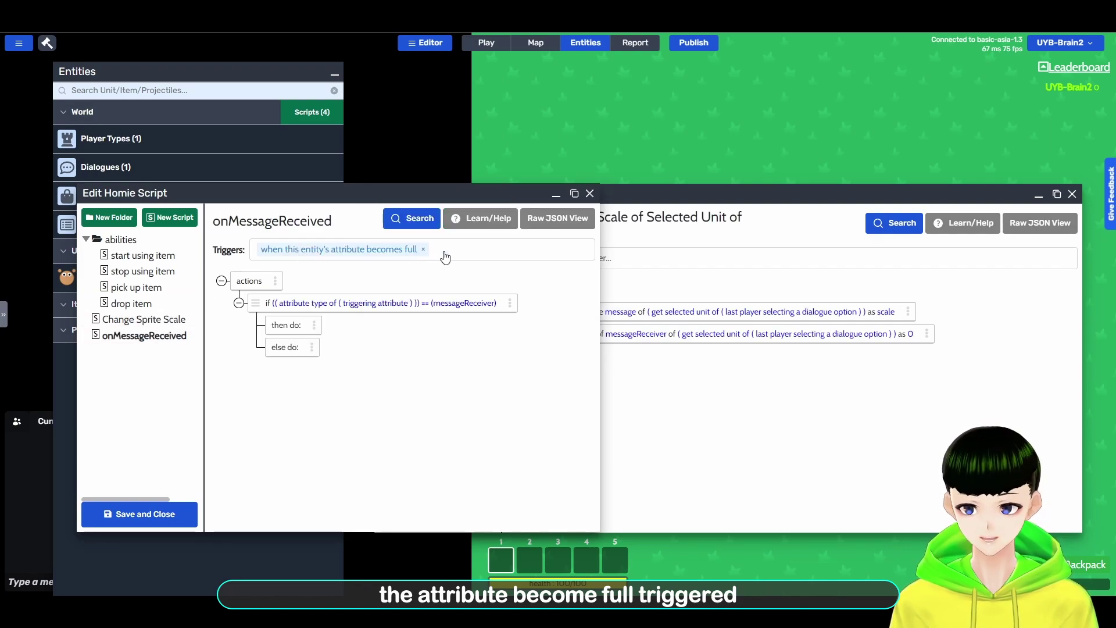
{"action": "left_click", "coordinate": [750, 193]}
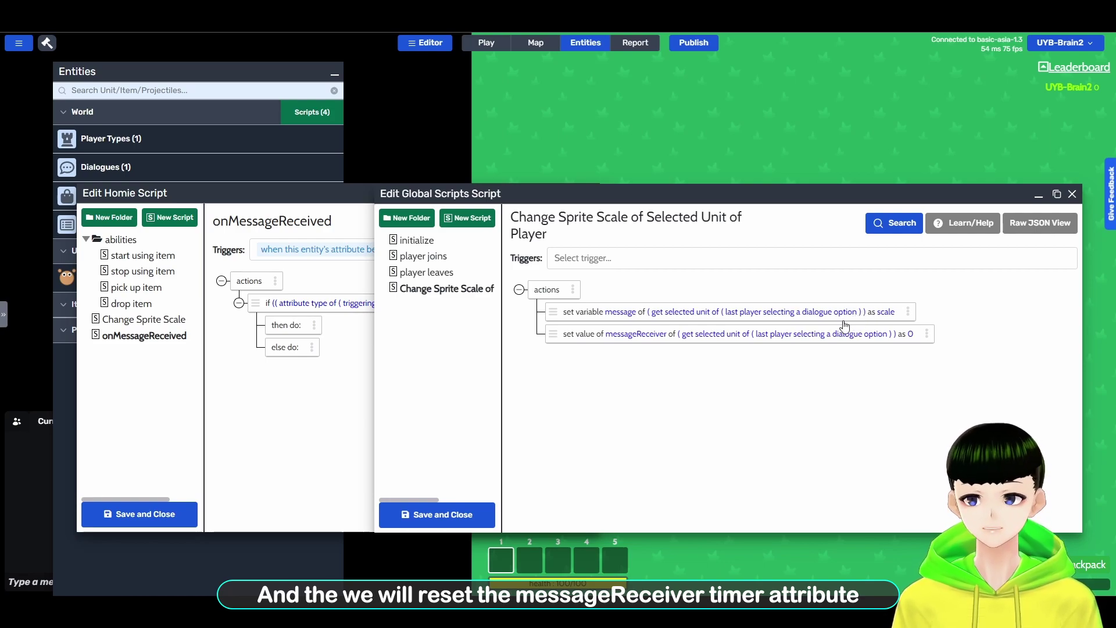
{"action": "left_click_drag", "start_coordinate": [782, 189], "coordinate": [809, 165]}
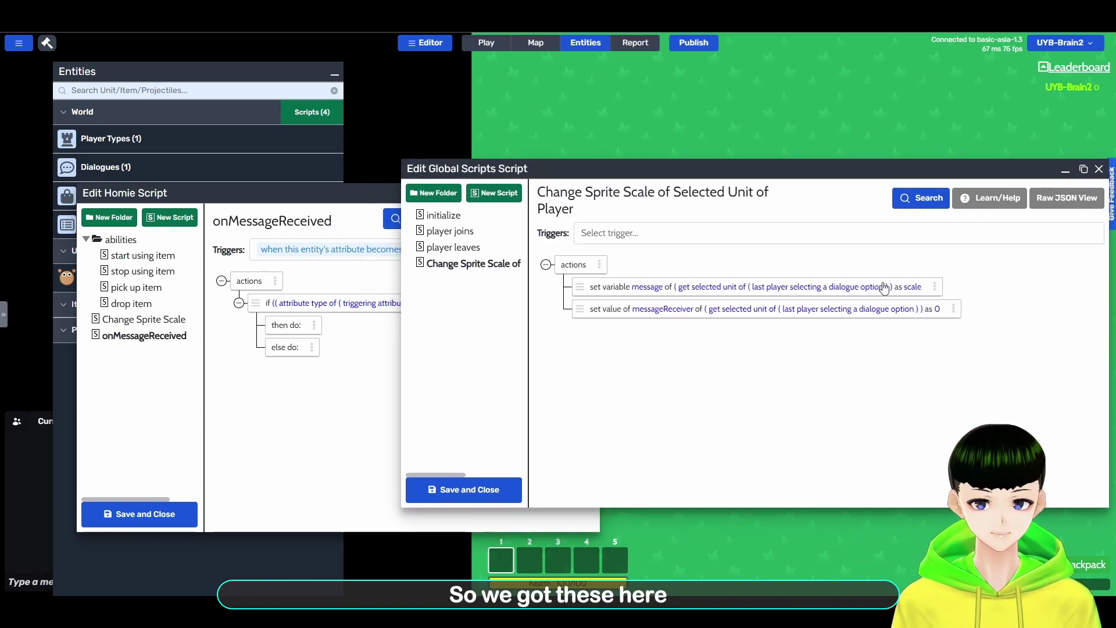
{"action": "left_click", "coordinate": [463, 490]}
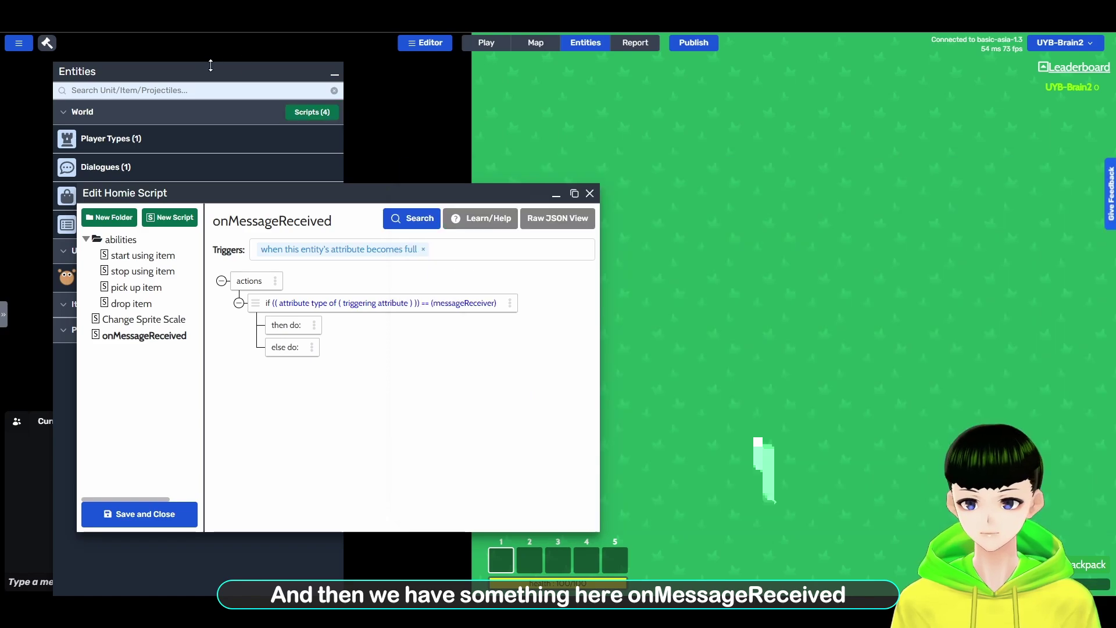
{"action": "left_click", "coordinate": [317, 121]}
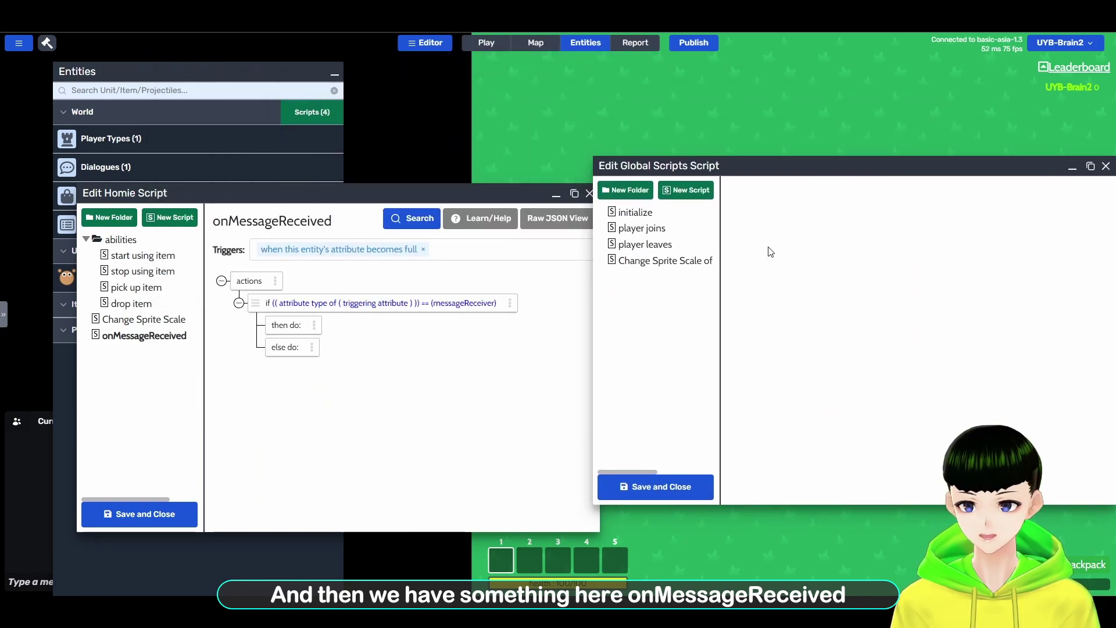
{"action": "left_click", "coordinate": [658, 260]}
{"action": "left_click", "coordinate": [354, 348]}
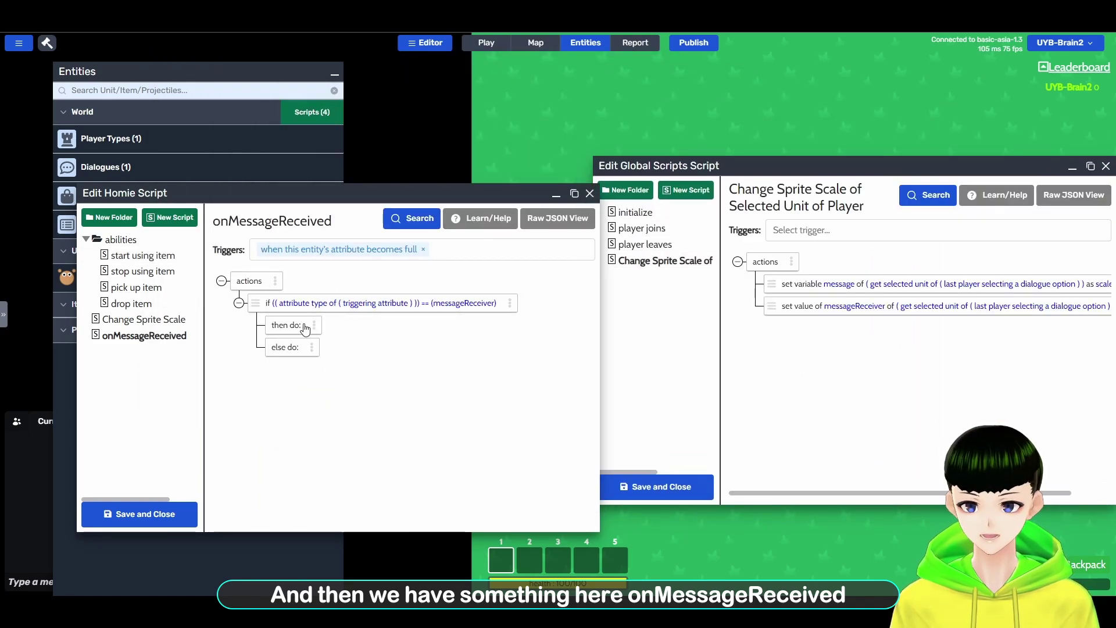
- Start a nested if/else/then action in the messageReceiver check's then branch, using a string comparison as its condition
{"action": "left_click", "coordinate": [314, 325]}
{"action": "left_click", "coordinate": [337, 329]}
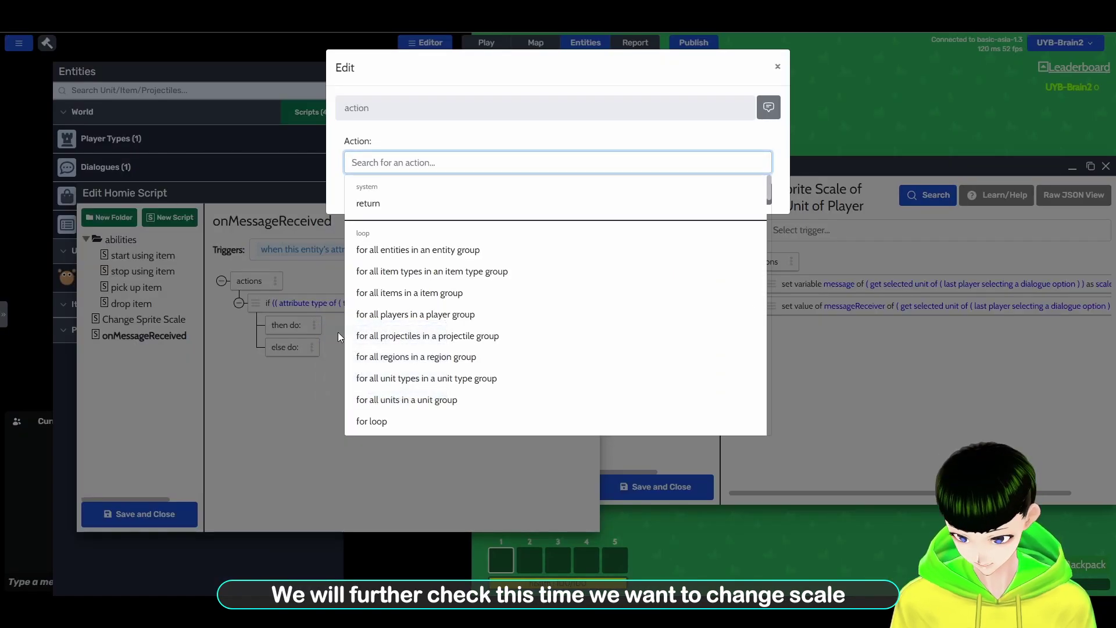
{"action": "type", "text": "if"}
{"action": "left_click", "coordinate": [410, 203]}
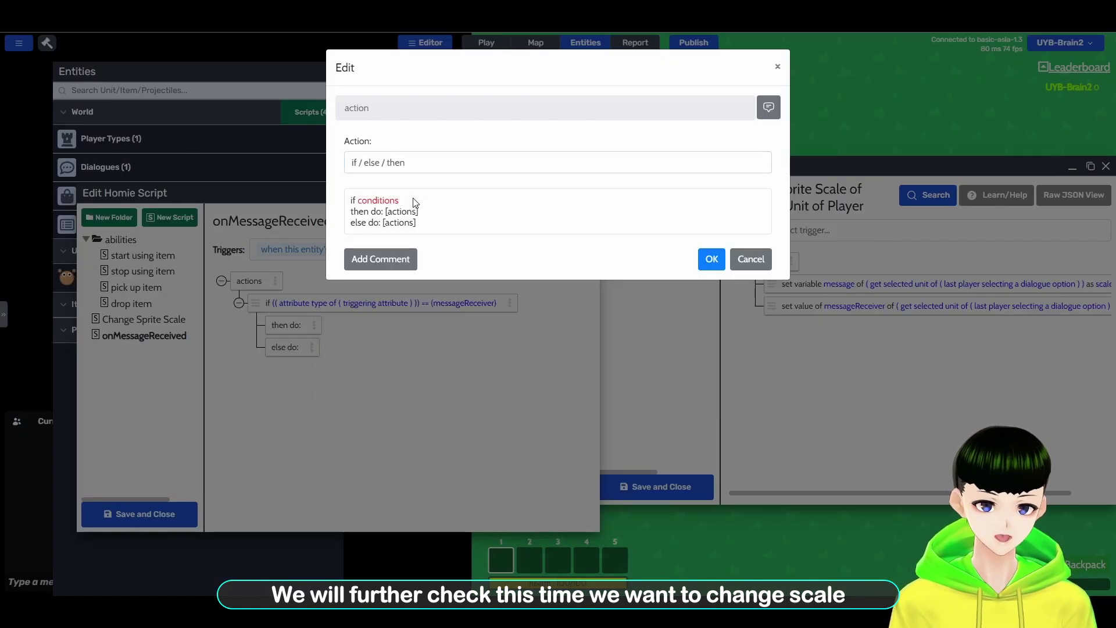
{"action": "left_click", "coordinate": [389, 202]}
{"action": "left_click", "coordinate": [616, 145]}
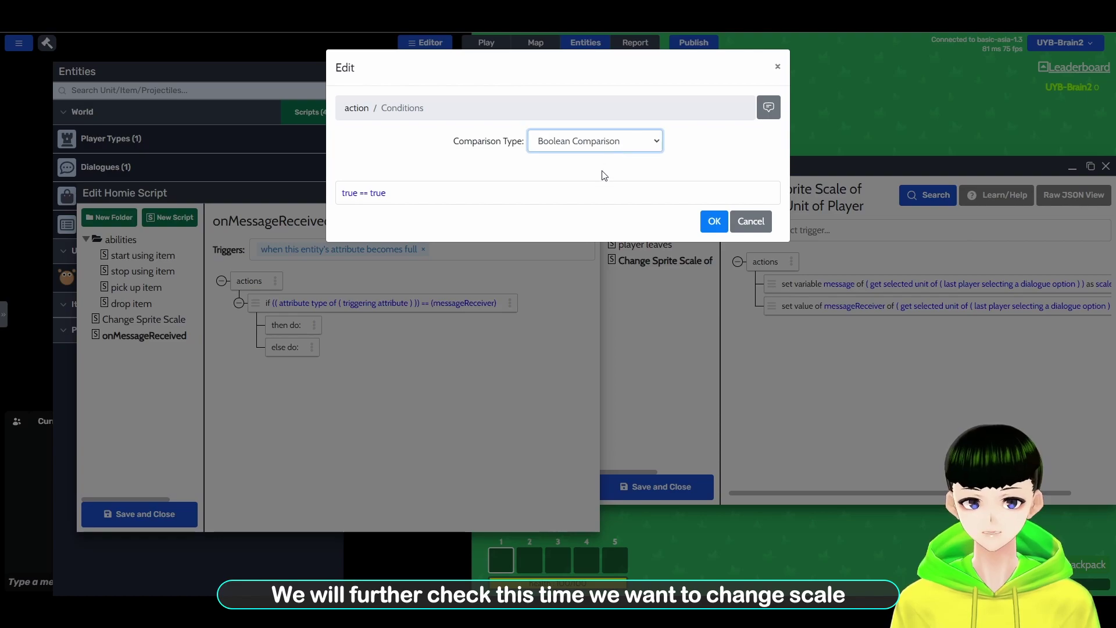
{"action": "left_click", "coordinate": [605, 174]}
- Set the first operand of the string comparison to the entity variable function with the message variable
{"action": "left_click", "coordinate": [353, 197]}
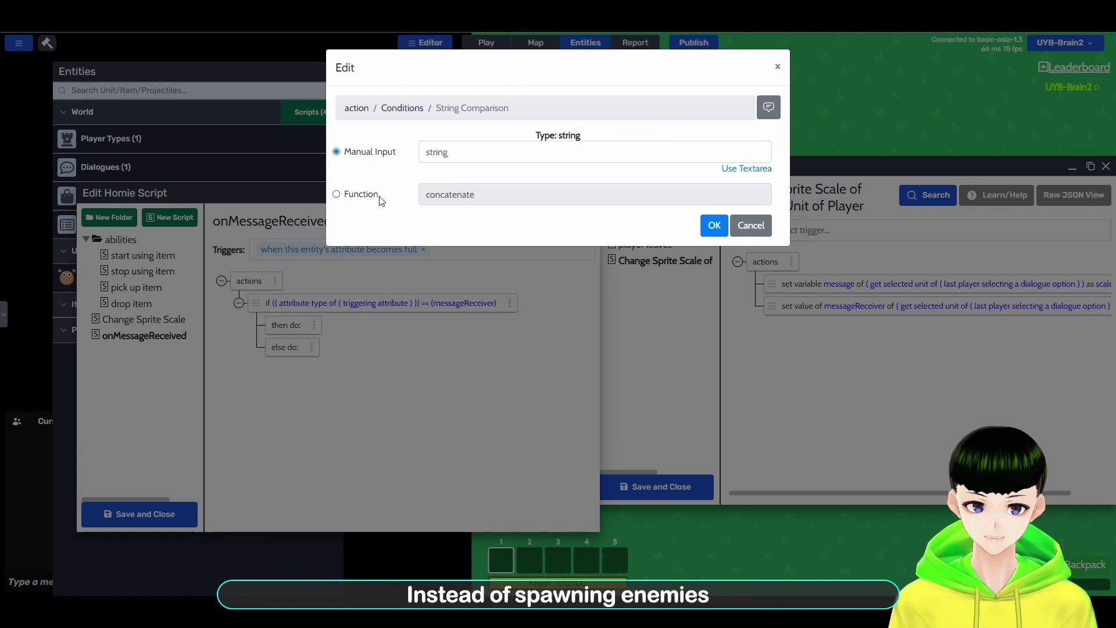
{"action": "left_click", "coordinate": [429, 192]}
{"action": "type", "text": "va"}
{"action": "left_click", "coordinate": [481, 226]}
{"action": "left_click", "coordinate": [386, 231]}
{"action": "left_click", "coordinate": [478, 149]}
{"action": "left_click", "coordinate": [698, 176]}
{"action": "left_click", "coordinate": [720, 185]}
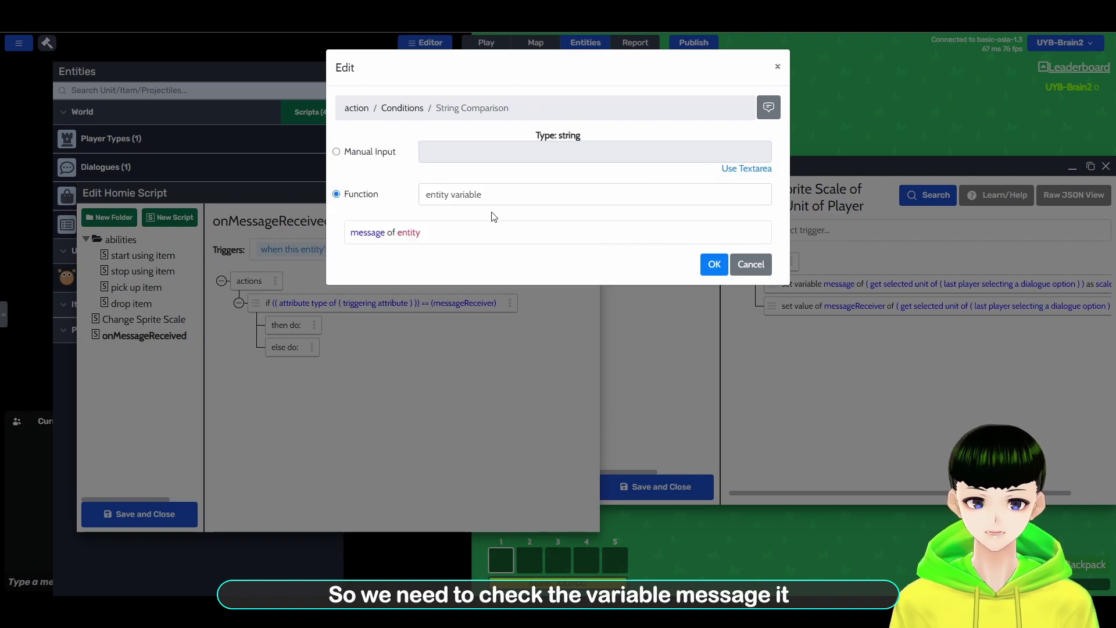
- Set the message variable's entity to this entity of the entity script
{"action": "left_click", "coordinate": [413, 233]}
{"action": "left_click", "coordinate": [487, 172]}
{"action": "type", "text": "this entity (of entity-script"}
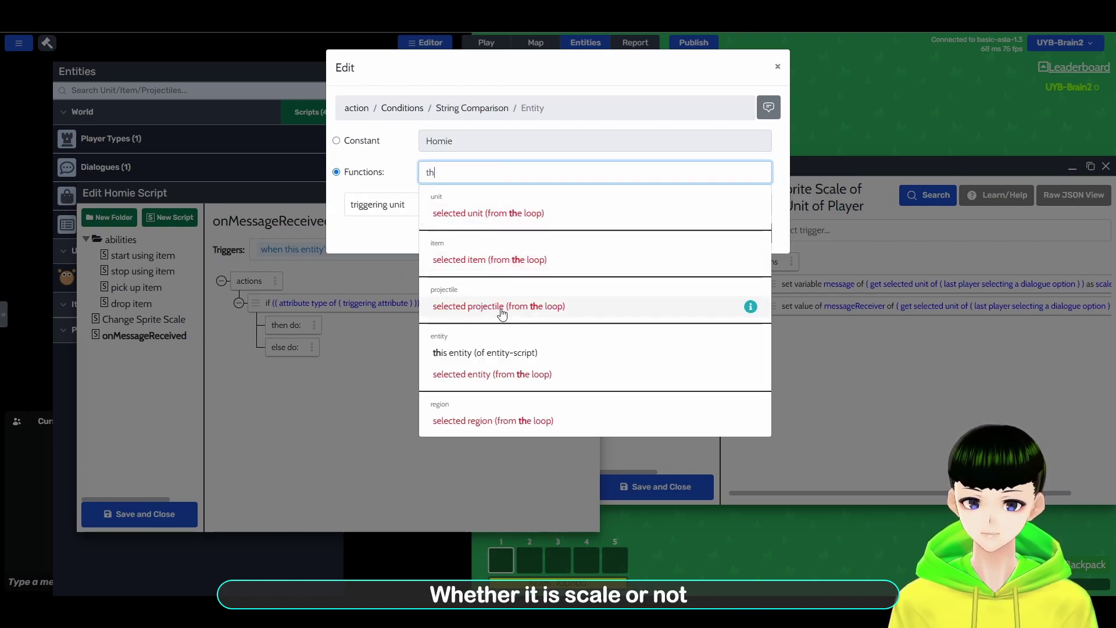
{"action": "left_click", "coordinate": [482, 349]}
{"action": "left_click", "coordinate": [714, 235]}
{"action": "left_click", "coordinate": [714, 264]}
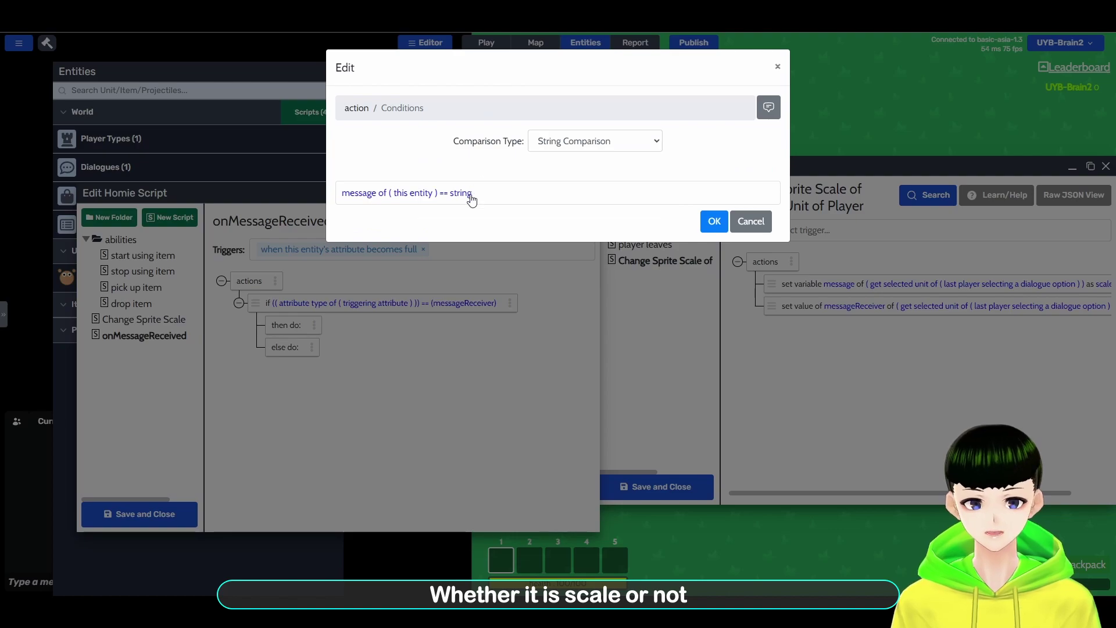
- Set the comparison's second string to scale and confirm the nested if action
{"action": "left_click", "coordinate": [469, 199]}
{"action": "type", "text": "sca"}
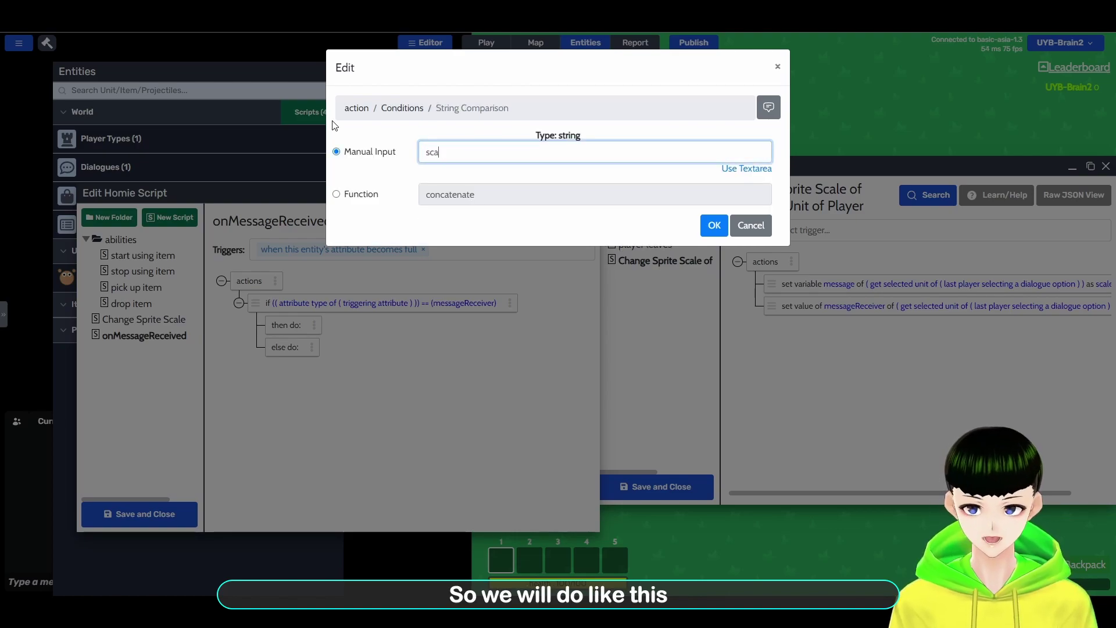
{"action": "left_click", "coordinate": [714, 225]}
{"action": "left_click", "coordinate": [715, 221]}
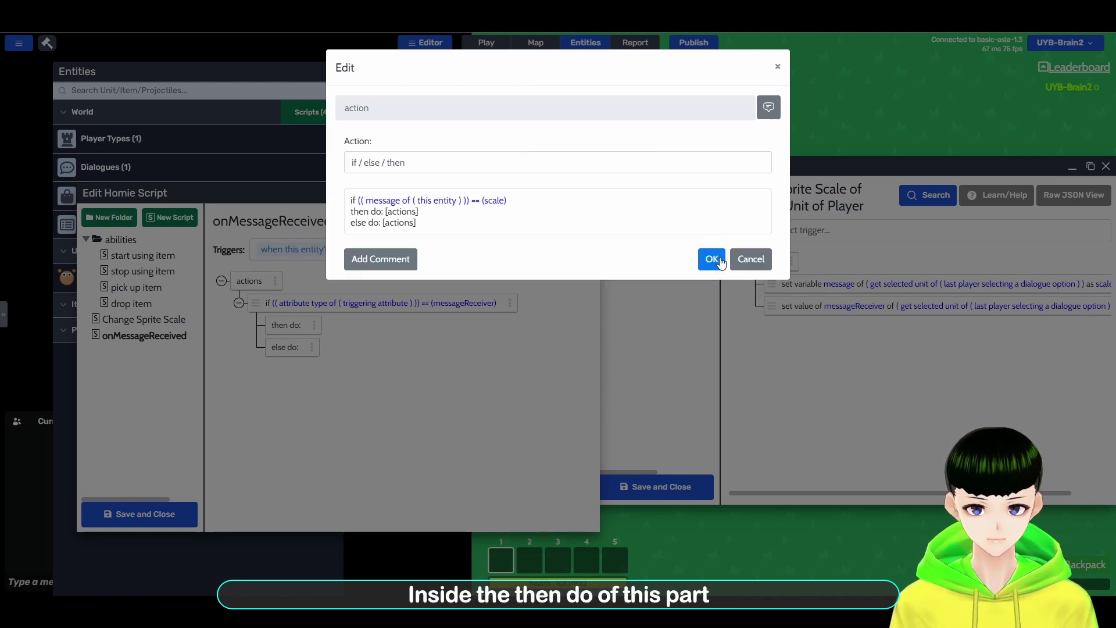
{"action": "left_click", "coordinate": [715, 256]}
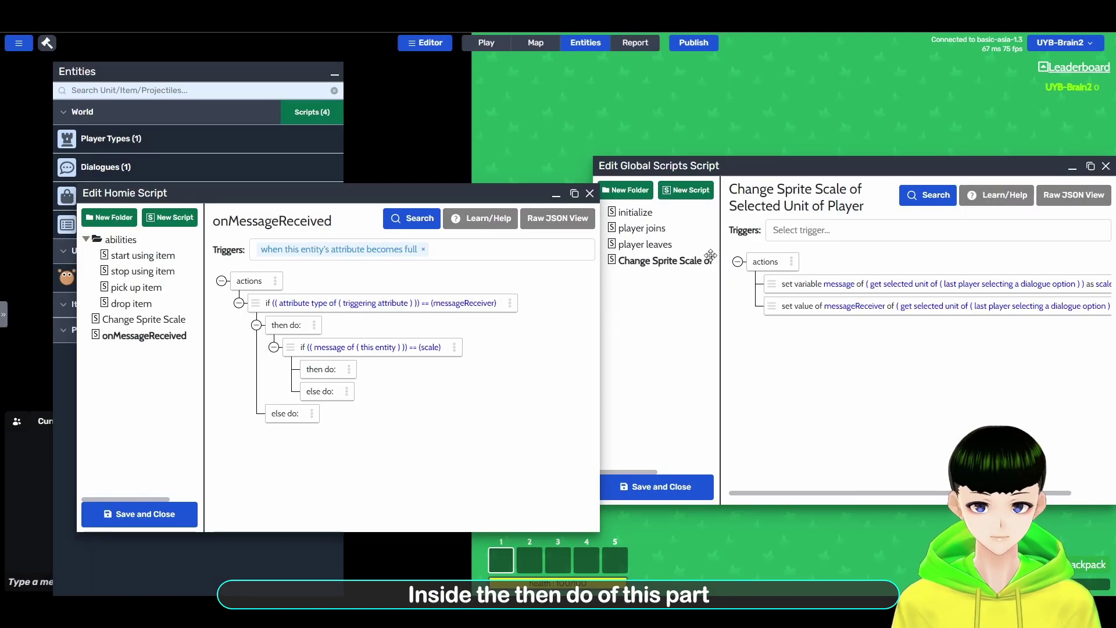
- Add a run script action for Change Sprite Scale in the then branch of the scale message check
{"action": "left_click", "coordinate": [349, 369]}
{"action": "left_click", "coordinate": [376, 382]}
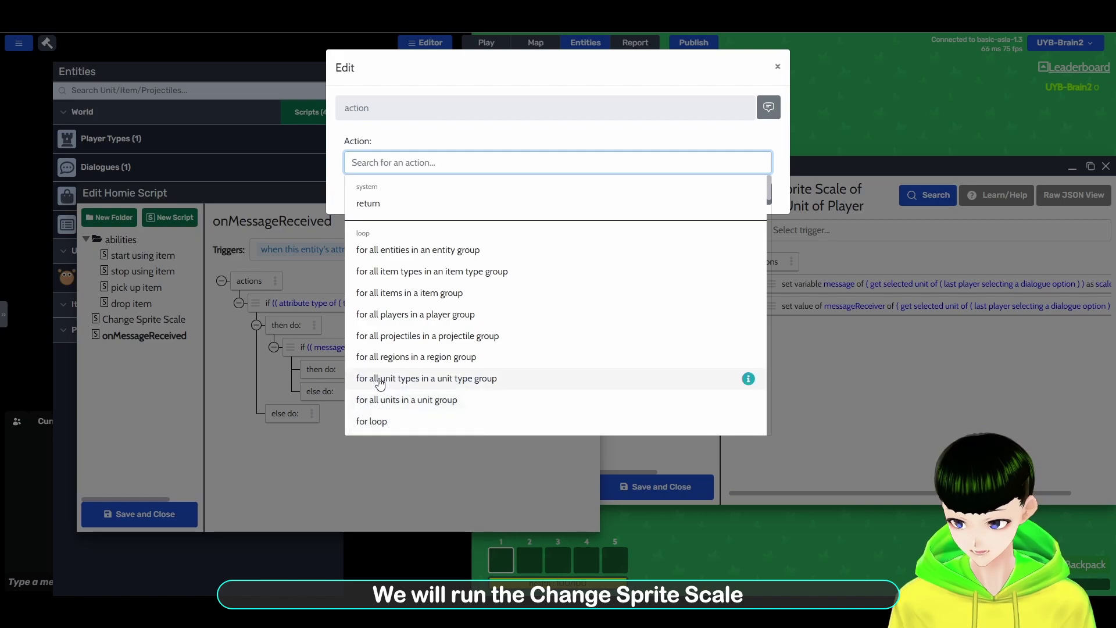
{"action": "type", "text": "run script"}
{"action": "left_click", "coordinate": [416, 212]}
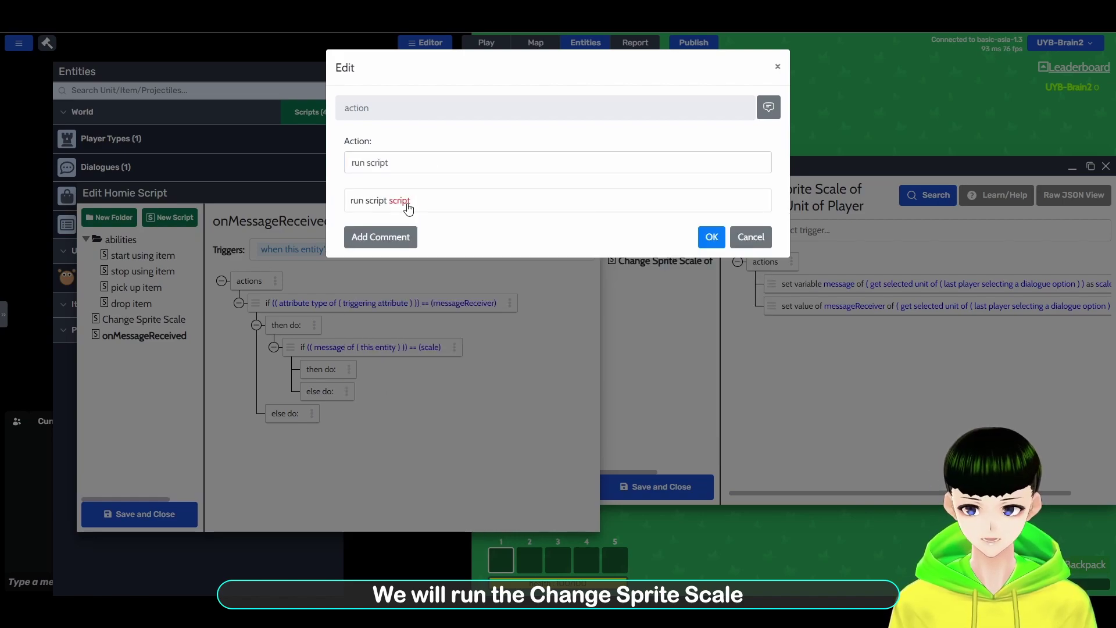
{"action": "left_click", "coordinate": [408, 204]}
{"action": "left_click", "coordinate": [501, 142]}
{"action": "left_click", "coordinate": [509, 164]}
{"action": "left_click", "coordinate": [715, 181]}
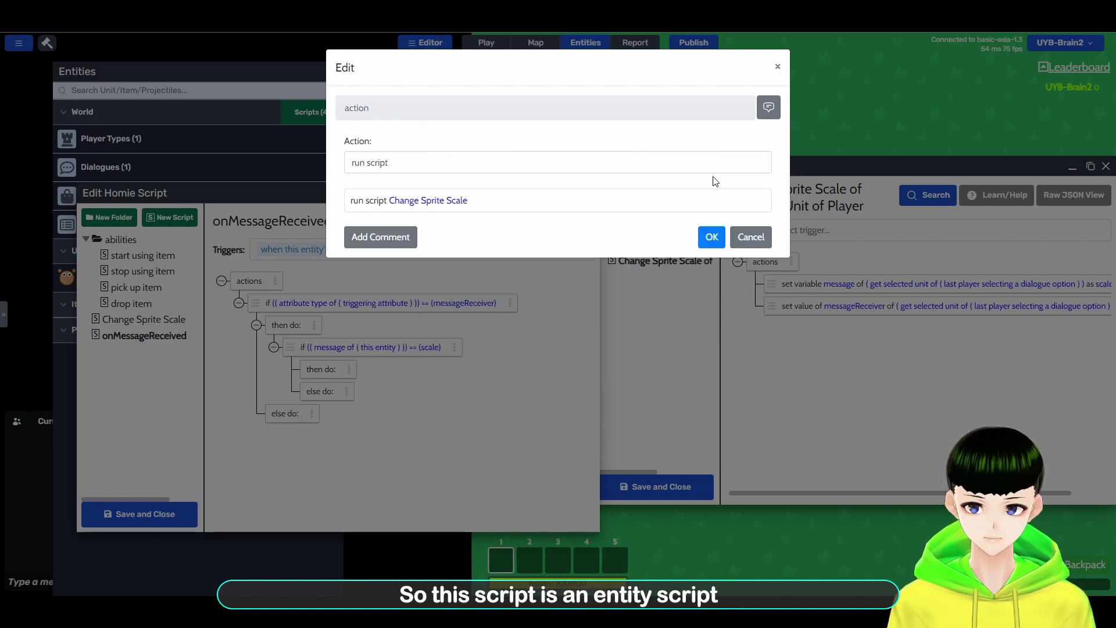
{"action": "left_click", "coordinate": [712, 237]}
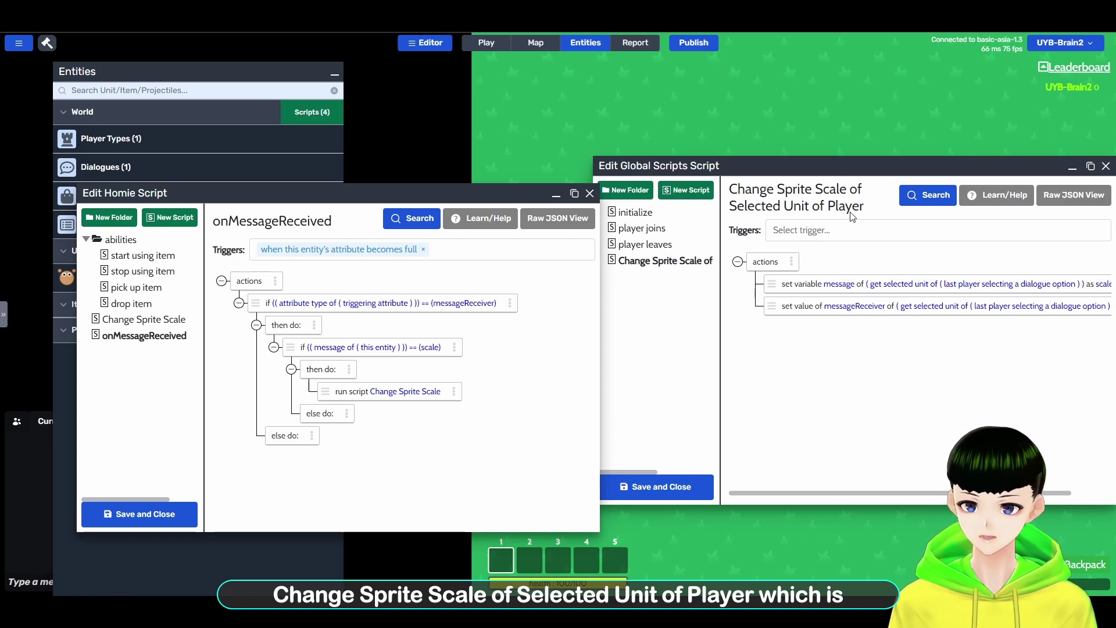
- Review Homie's Change Sprite Scale and onMessageReceived scripts and the global player joins and sprite scale scripts
{"action": "mouse_move", "coordinate": [760, 168]}
{"action": "left_mouse_down"}
{"action": "mouse_move", "coordinate": [758, 156]}
{"action": "mouse_move", "coordinate": [756, 184]}
{"action": "left_mouse_up"}
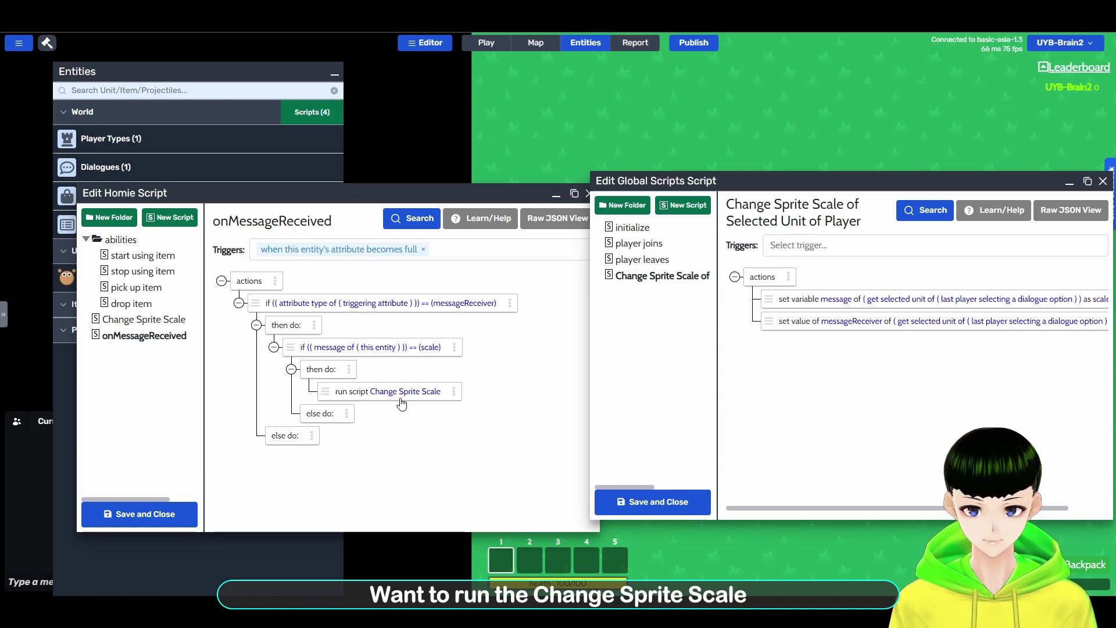
{"action": "left_click", "coordinate": [157, 319]}
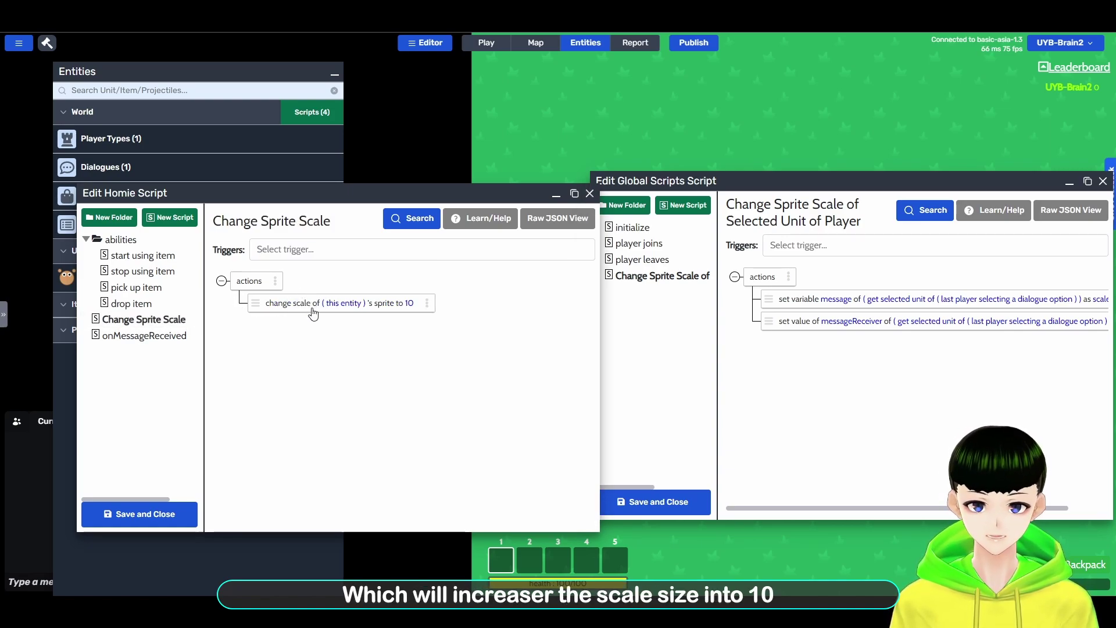
{"action": "left_click", "coordinate": [171, 335]}
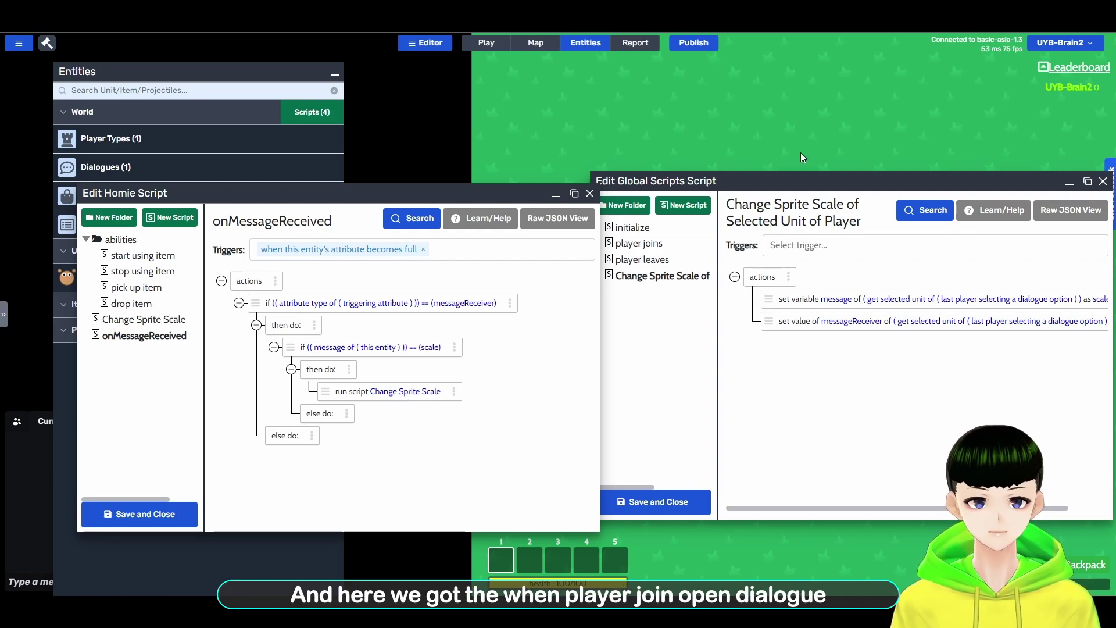
{"action": "left_click_drag", "start_coordinate": [824, 179], "coordinate": [769, 174]}
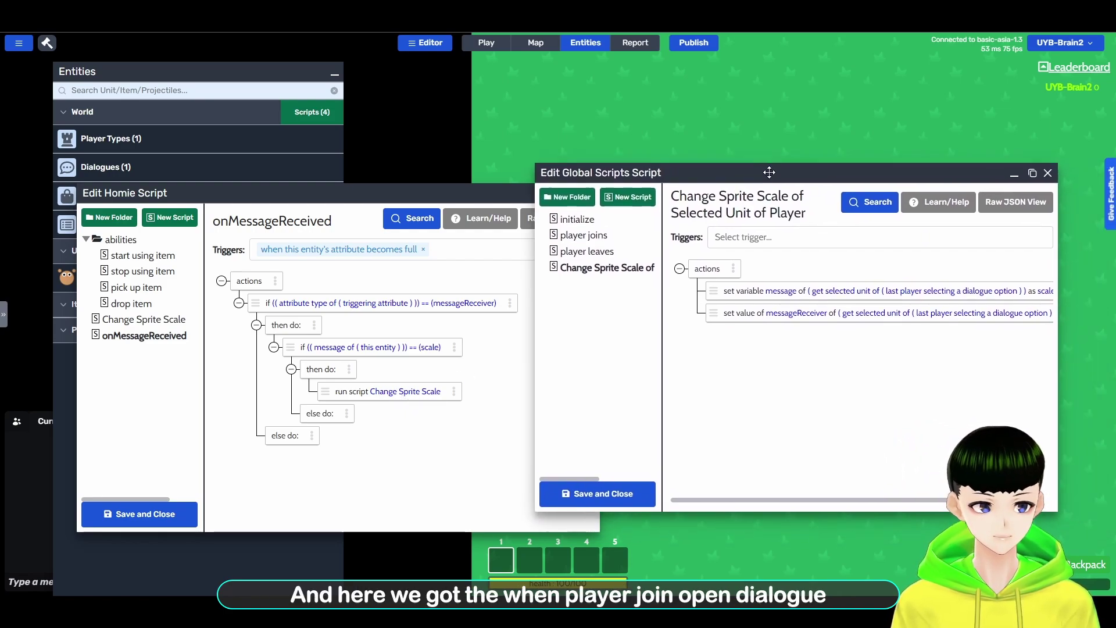
{"action": "left_click", "coordinate": [616, 235]}
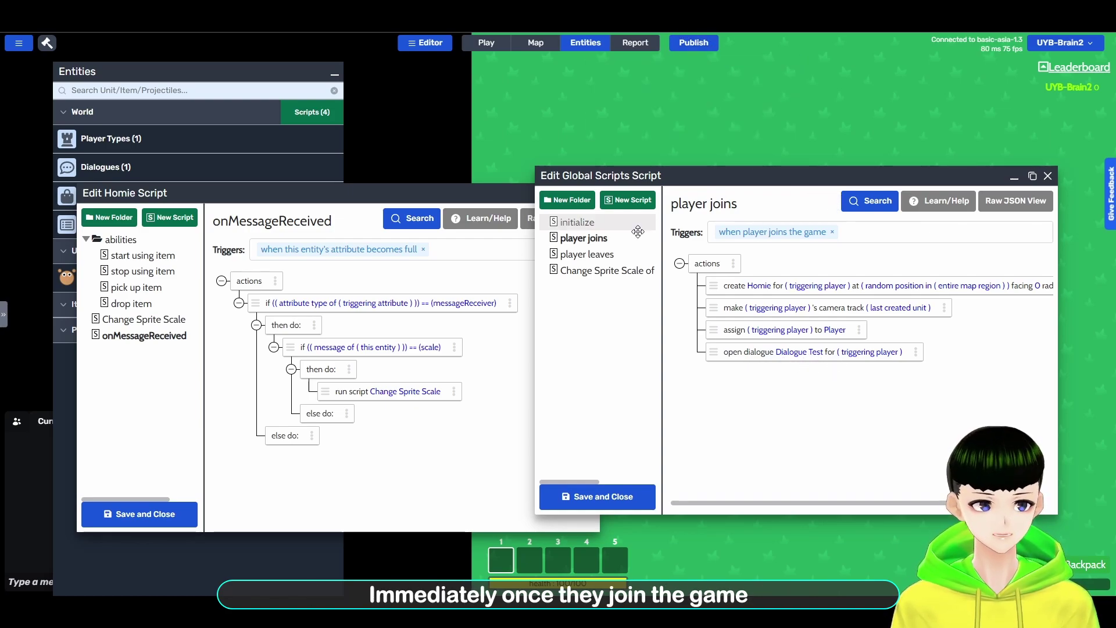
{"action": "left_click", "coordinate": [608, 271]}
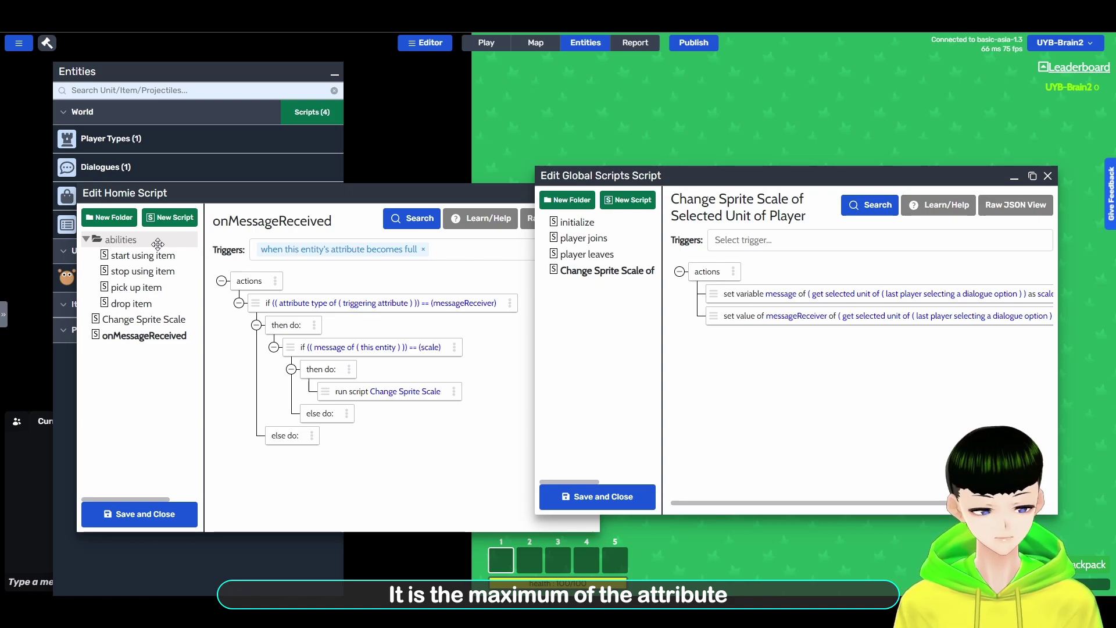
- Check the maximum value and regenerate speed of Homie's messageReceiver attribute, leaving the settings unchanged
{"action": "left_click", "coordinate": [166, 67]}
{"action": "left_click", "coordinate": [74, 277]}
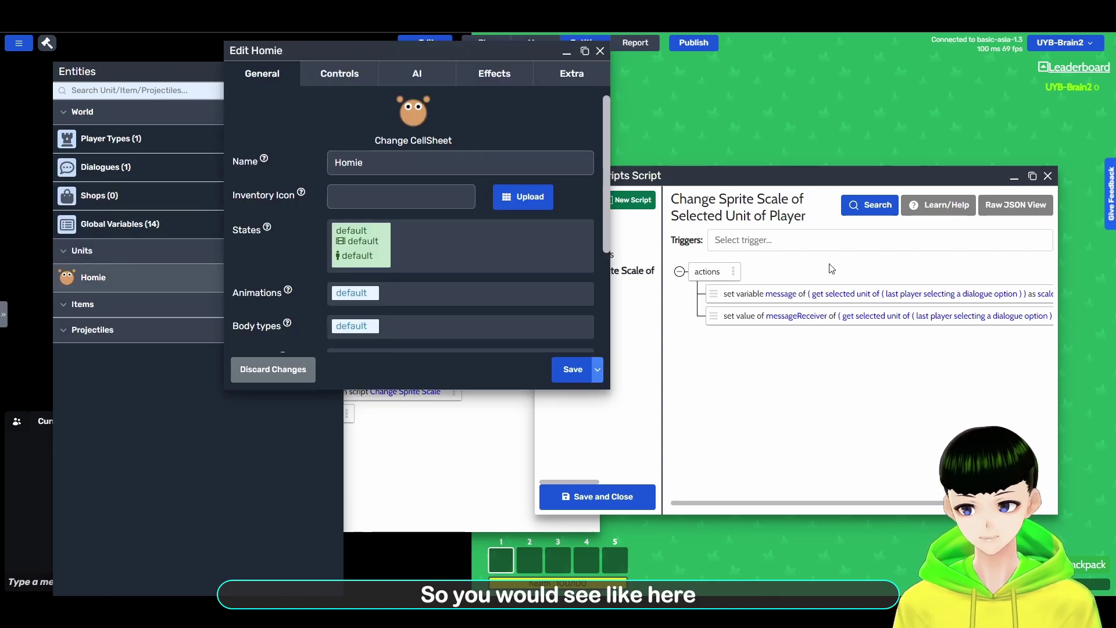
{"action": "scroll", "coordinate": [429, 262], "scroll_direction": "down", "scroll_amount": 3}
{"action": "left_click", "coordinate": [497, 198]}
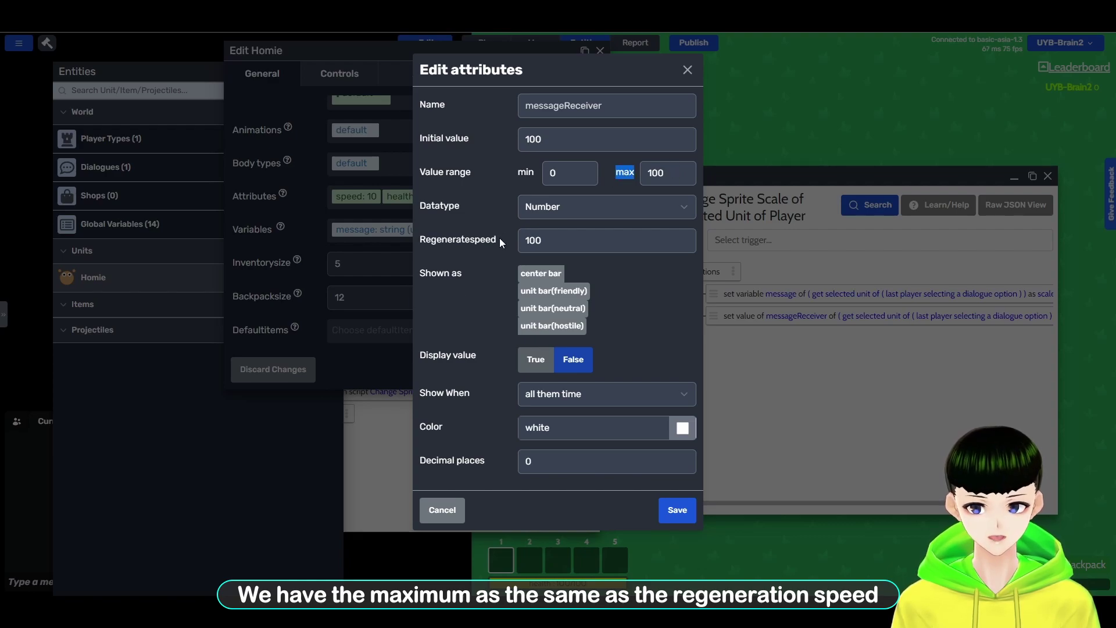
{"action": "left_click_drag", "start_coordinate": [500, 238], "coordinate": [431, 242]}
{"action": "left_click", "coordinate": [688, 69]}
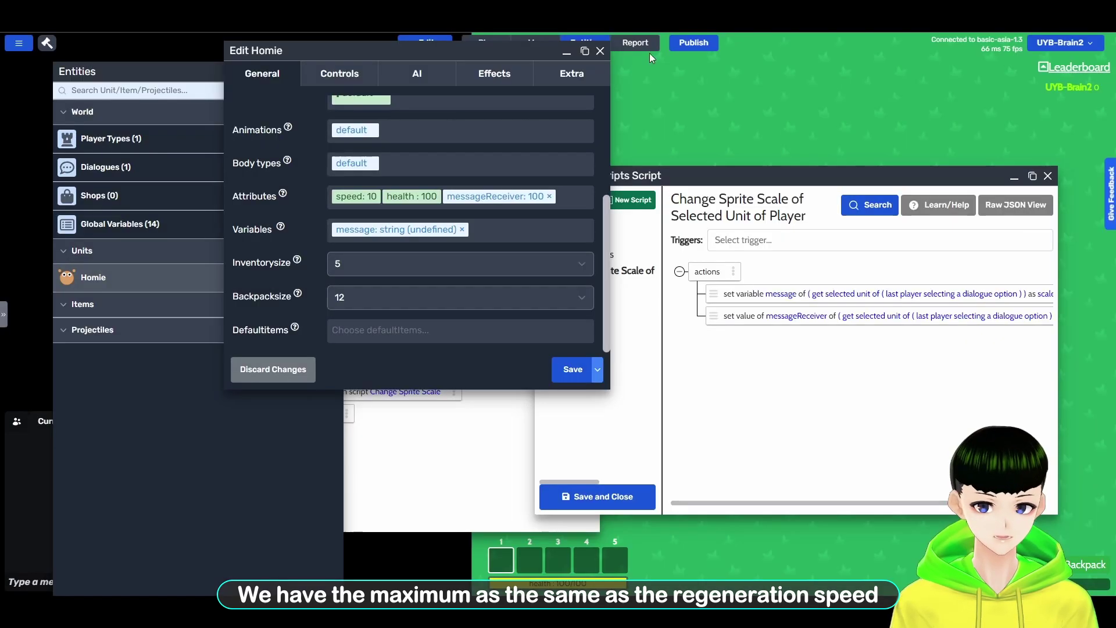
{"action": "left_click", "coordinate": [600, 51]}
- Compare the onMessageReceived script with the sprite scale global script, and save and close the global scripts
{"action": "left_click", "coordinate": [488, 381]}
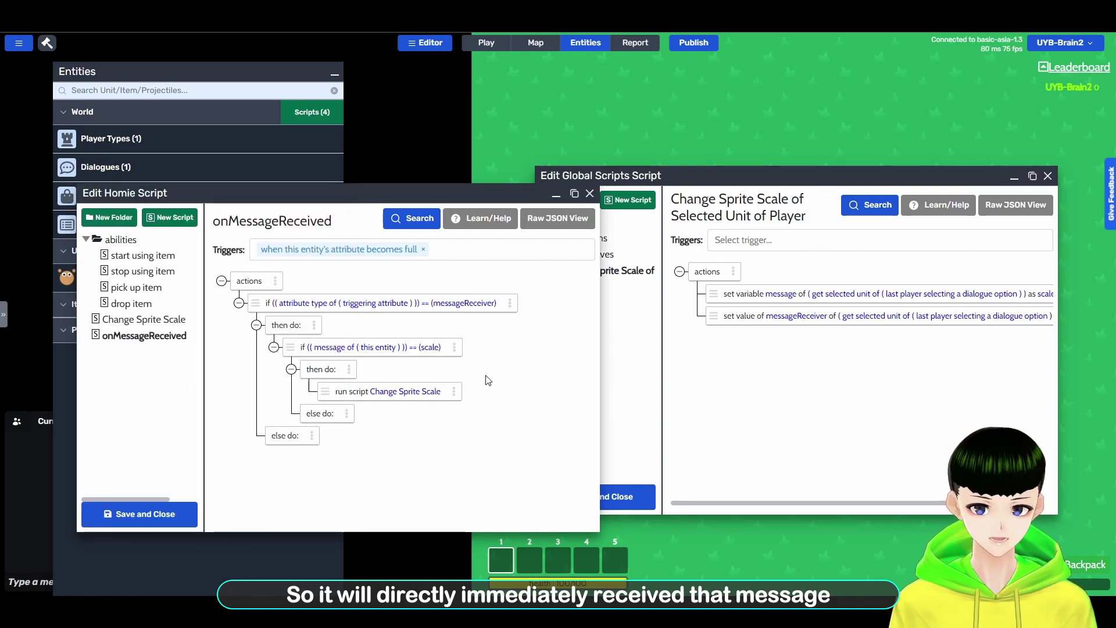
{"action": "left_click", "coordinate": [798, 308]}
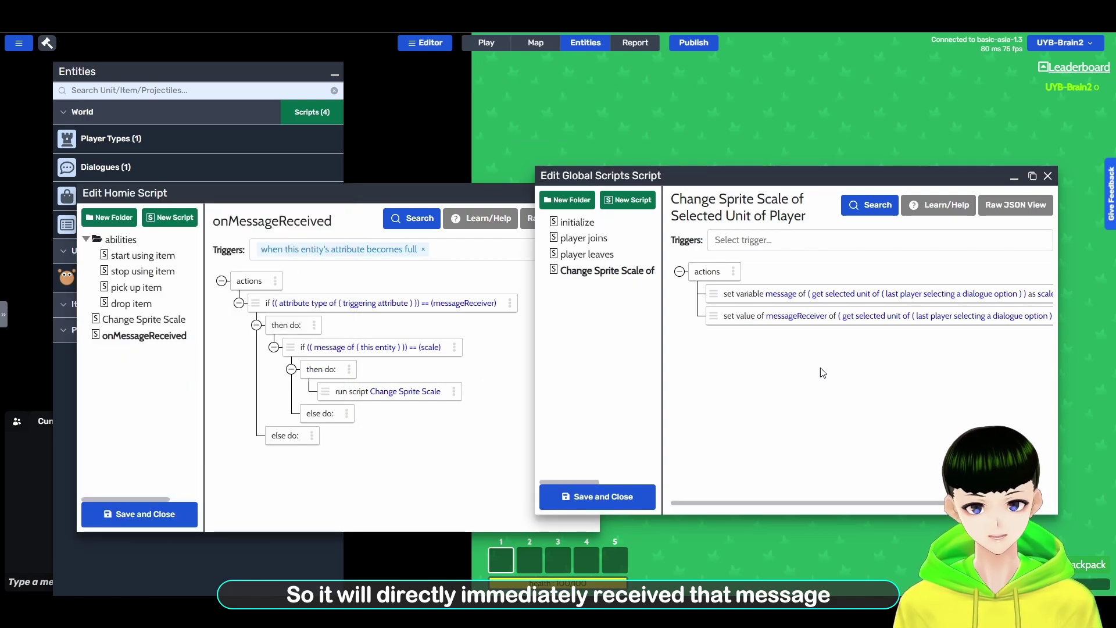
{"action": "left_click", "coordinate": [598, 498]}
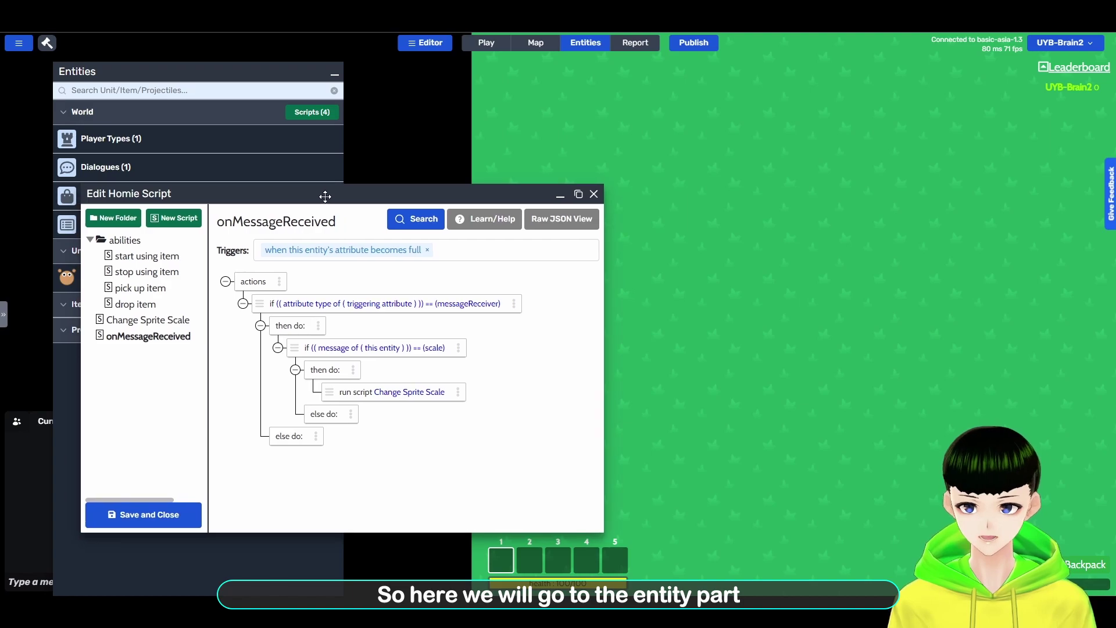
- Move the Homie script window clear of the entity list and view Homie's attributes and variables
{"action": "left_click_drag", "start_coordinate": [322, 194], "coordinate": [460, 170]}
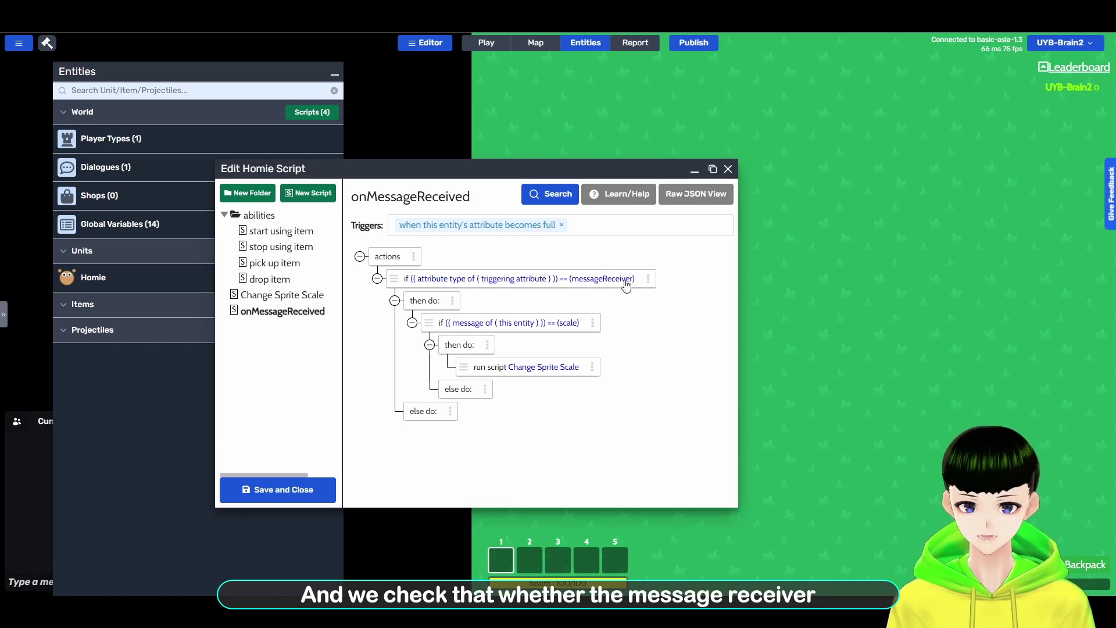
{"action": "left_click_drag", "start_coordinate": [518, 169], "coordinate": [640, 160]}
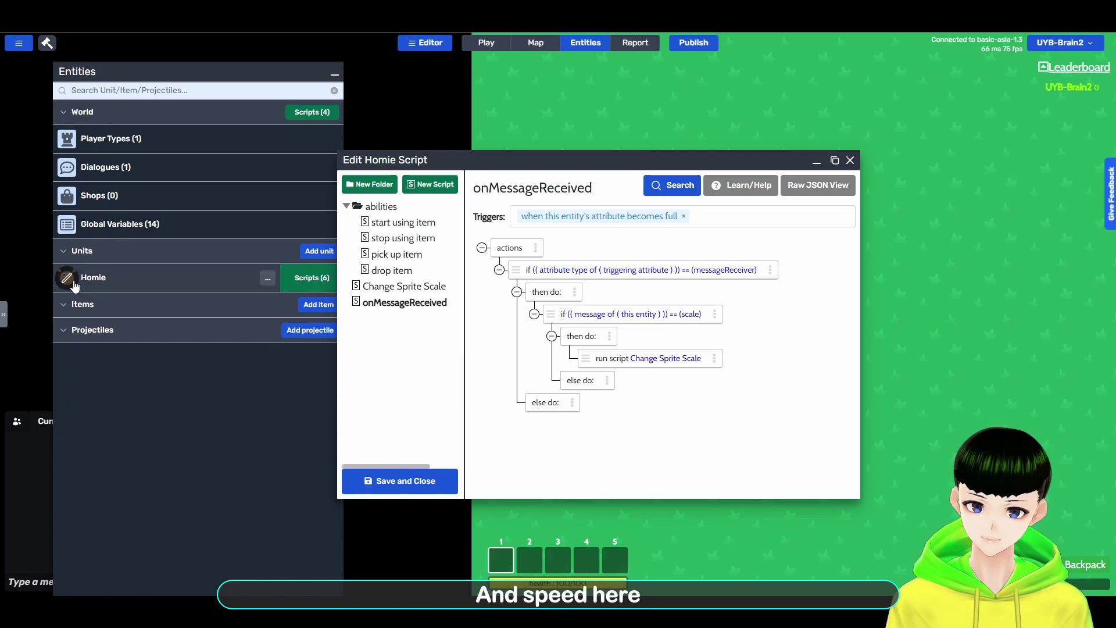
{"action": "left_click", "coordinate": [93, 277]}
{"action": "scroll", "coordinate": [698, 201], "scroll_direction": "down", "scroll_amount": 5}
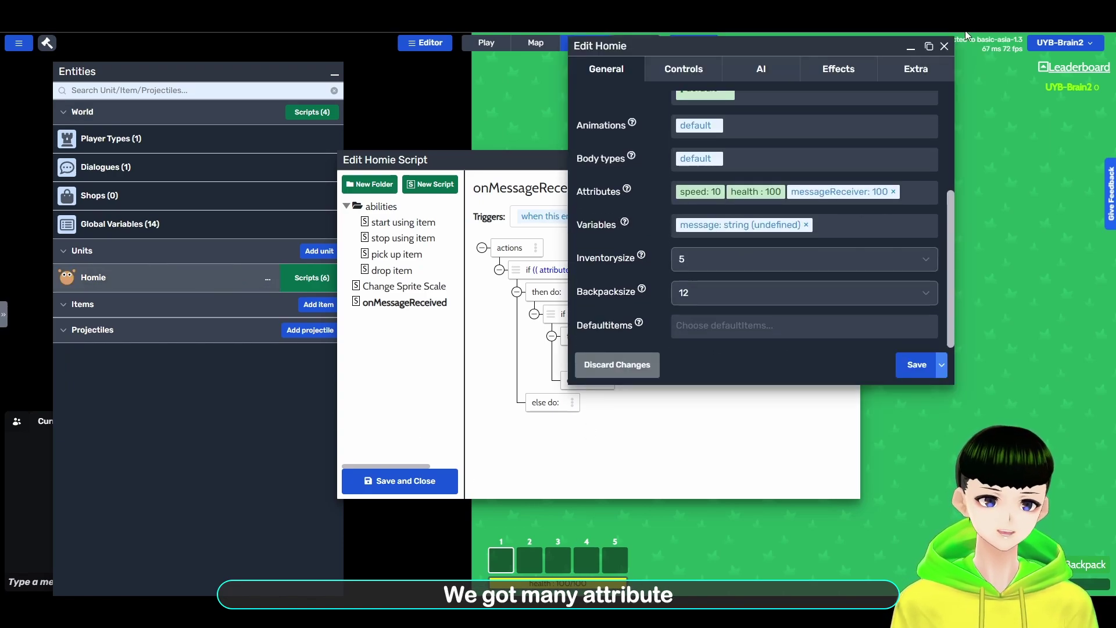
- Close Homie's settings and review Homie's Change Sprite Scale and onMessageReceived scripts
{"action": "left_click", "coordinate": [945, 47]}
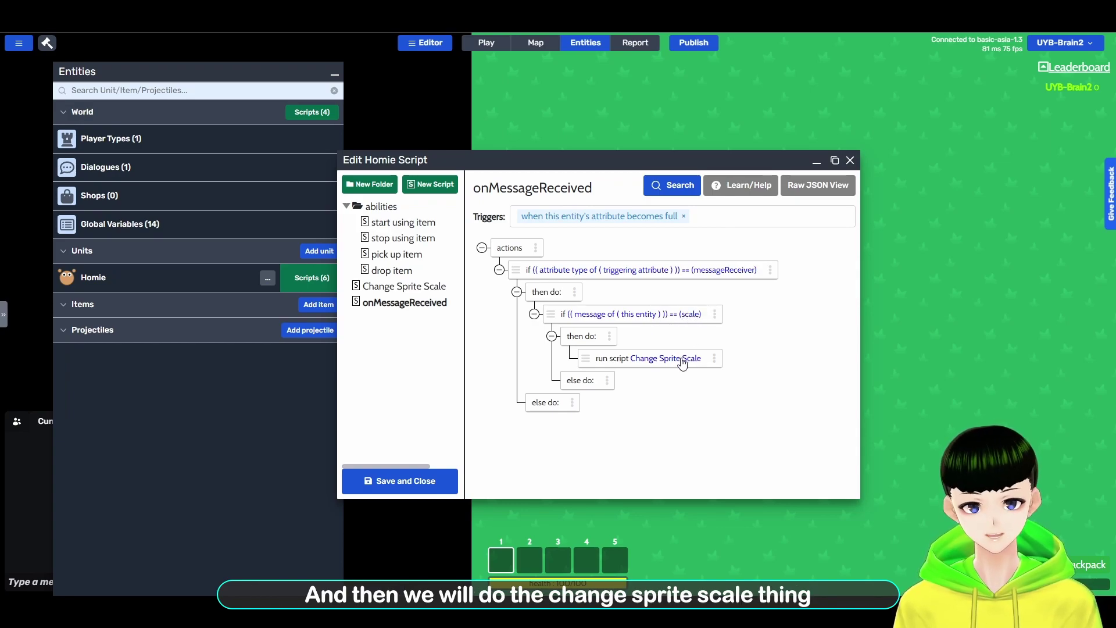
{"action": "left_click", "coordinate": [401, 286]}
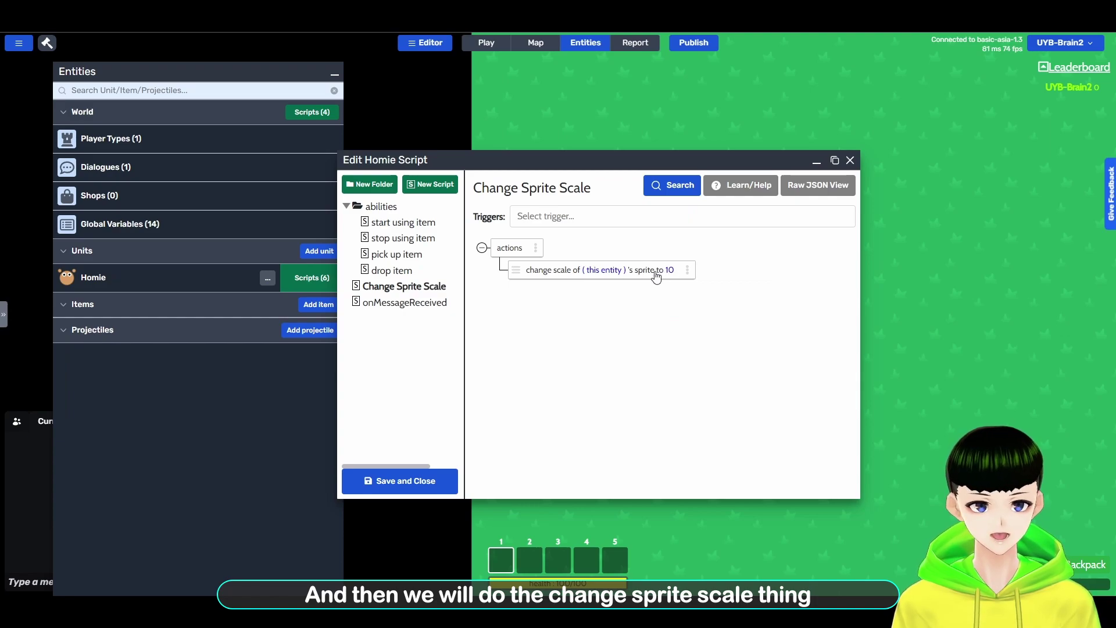
{"action": "left_click", "coordinate": [387, 302]}
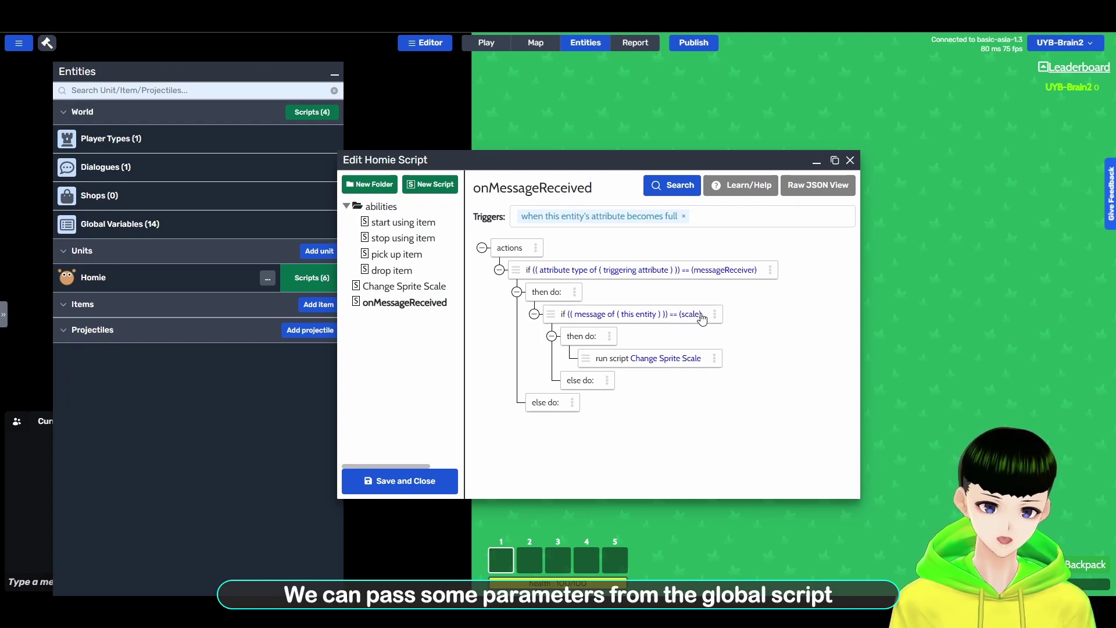
- View the global script Change Sprite Scale of Selected Unit of Player next to Homie's onMessageReceived script
{"action": "left_click", "coordinate": [306, 113]}
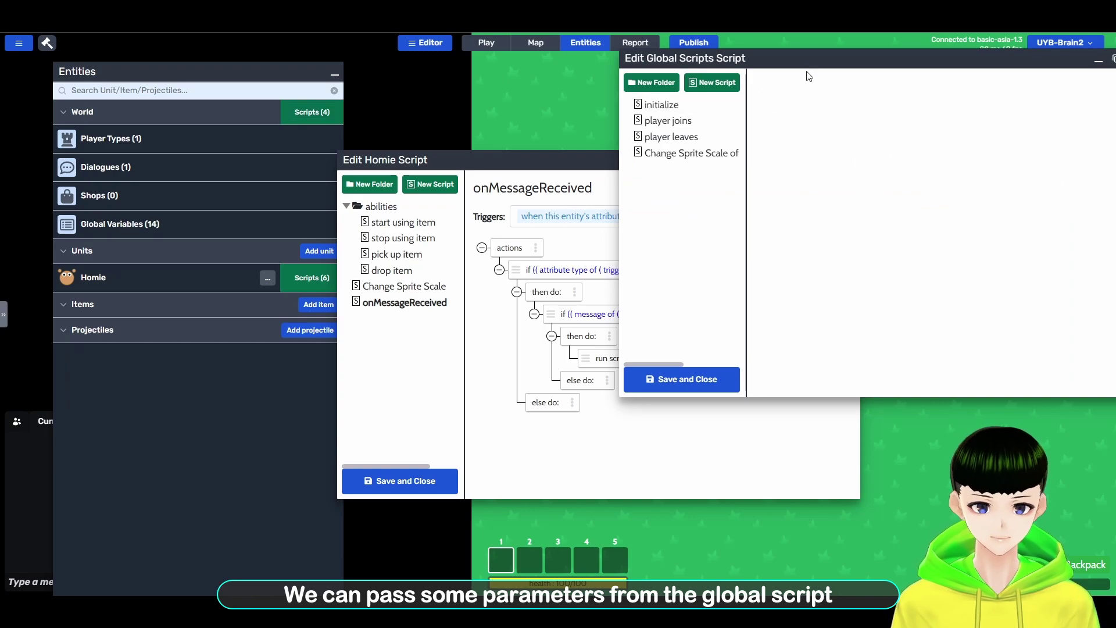
{"action": "left_click", "coordinate": [610, 199]}
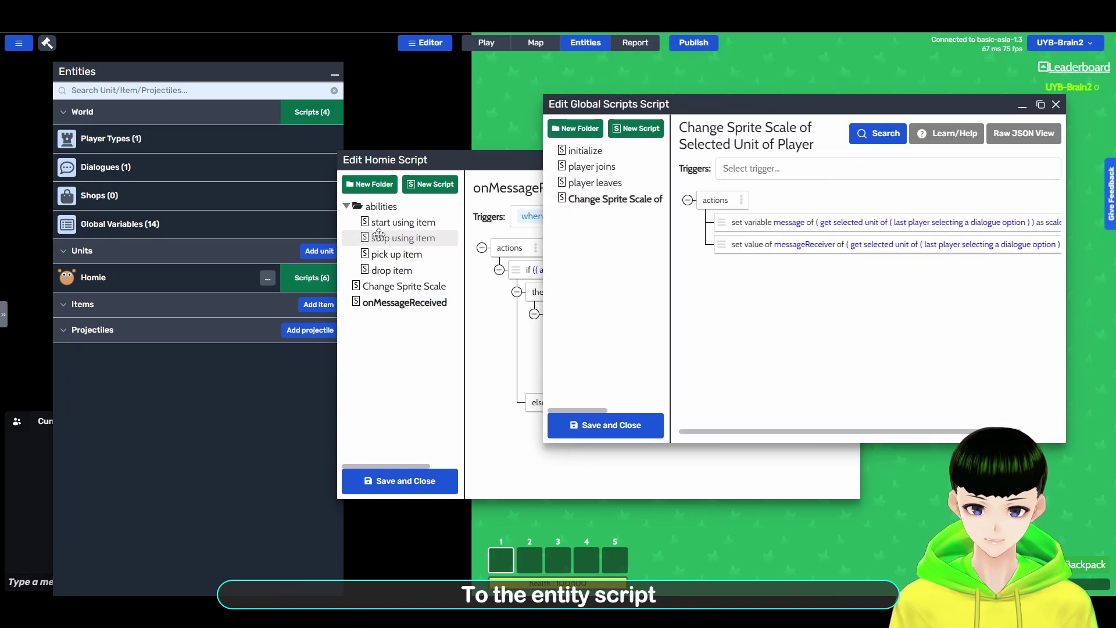
{"action": "left_click_drag", "start_coordinate": [762, 104], "coordinate": [811, 111]}
{"action": "left_click_drag", "start_coordinate": [515, 160], "coordinate": [290, 160]}
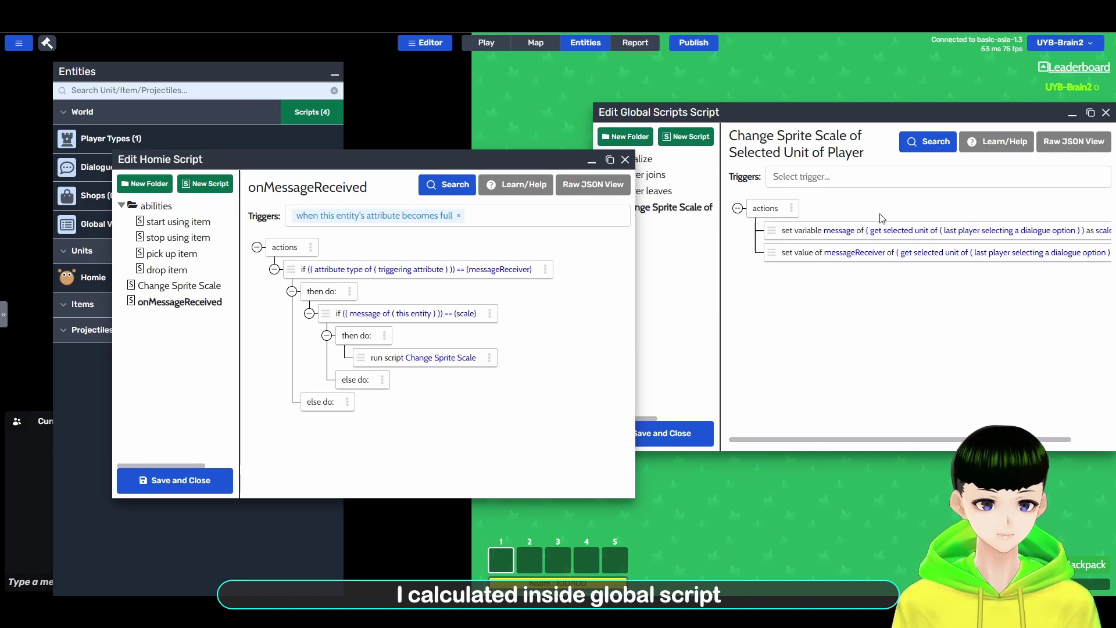
{"action": "mouse_move", "coordinate": [862, 107]}
{"action": "left_mouse_down"}
{"action": "mouse_move", "coordinate": [837, 110]}
{"action": "mouse_move", "coordinate": [846, 105]}
{"action": "left_mouse_up"}
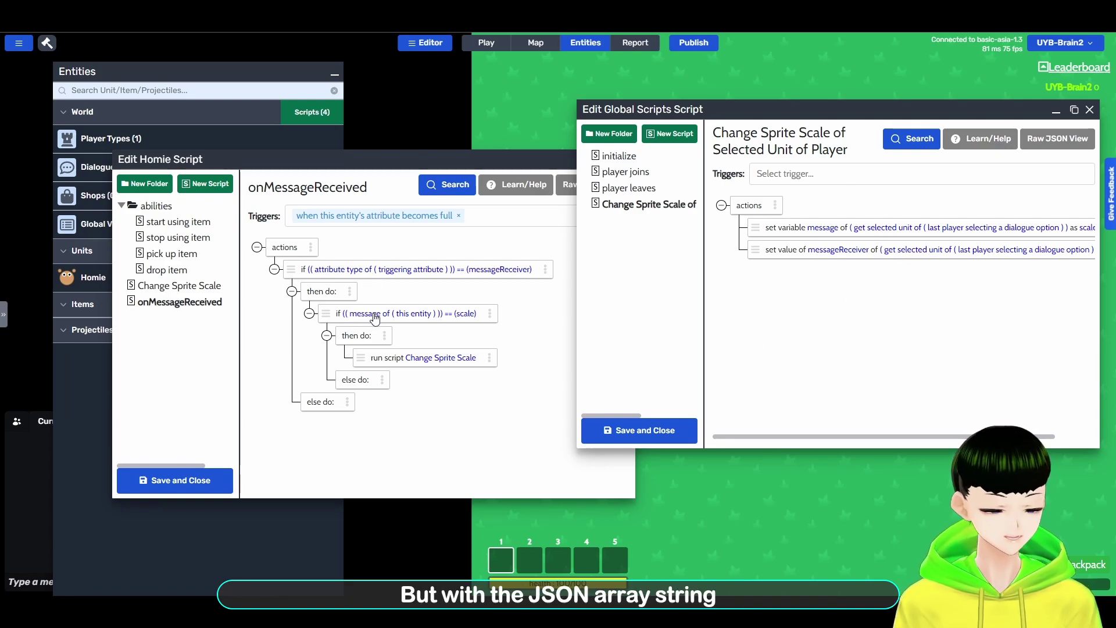
- Check the message variable in Homie's general settings and close the settings without changes
{"action": "left_click", "coordinate": [126, 64]}
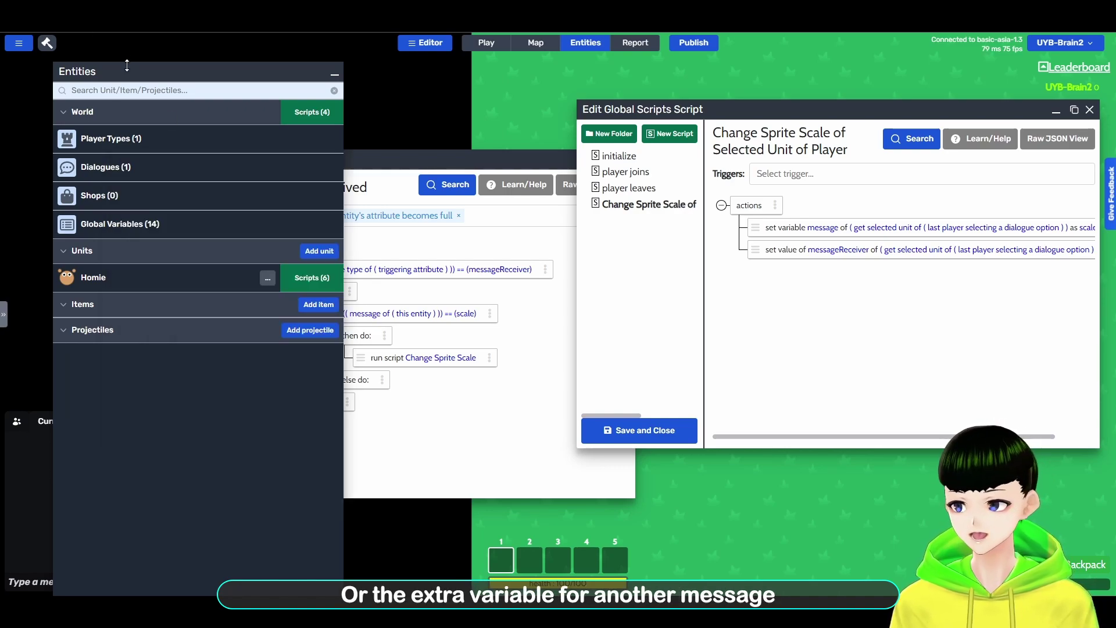
{"action": "left_click", "coordinate": [65, 279]}
{"action": "scroll", "coordinate": [414, 253], "scroll_direction": "down", "scroll_amount": 2}
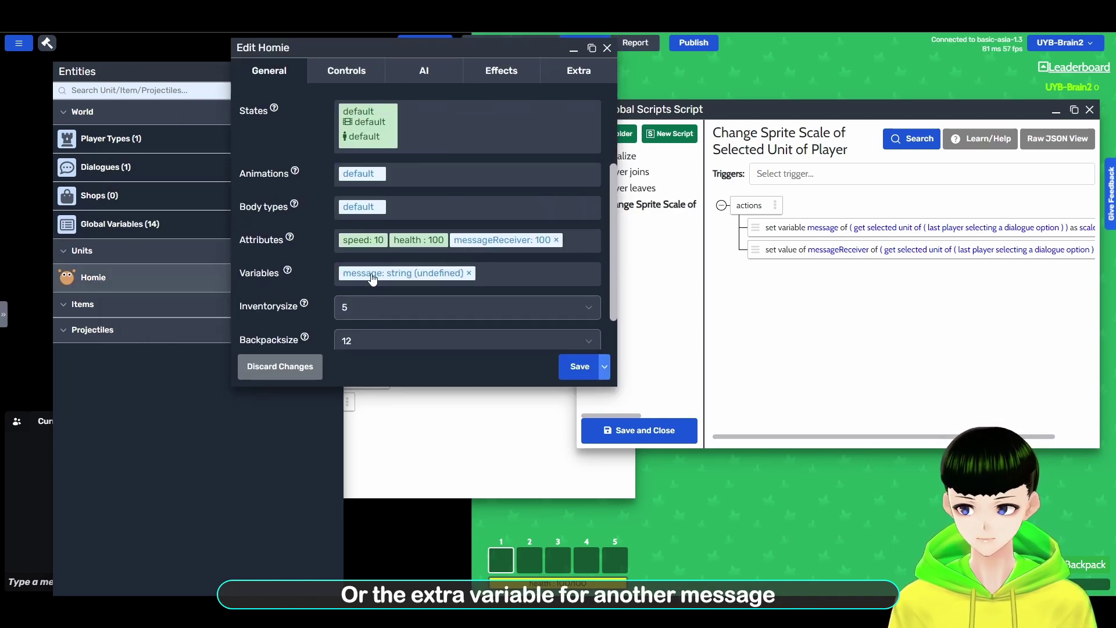
{"action": "left_click", "coordinate": [607, 48]}
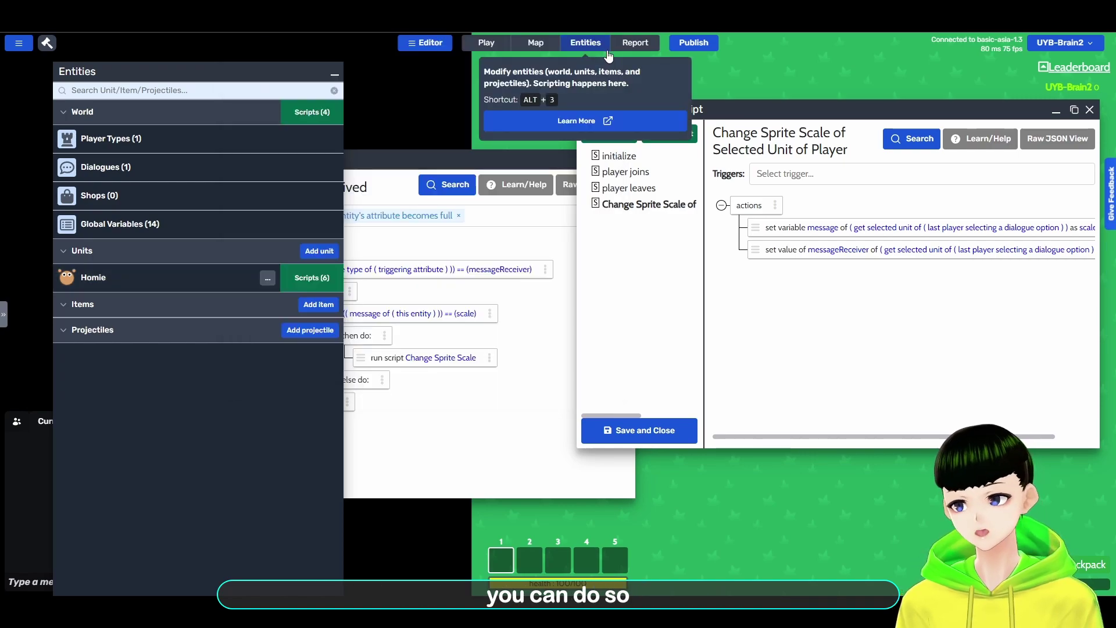
- Minimize the entity list and line up the Homie and global script windows side by side for comparison
{"action": "left_click", "coordinate": [333, 77]}
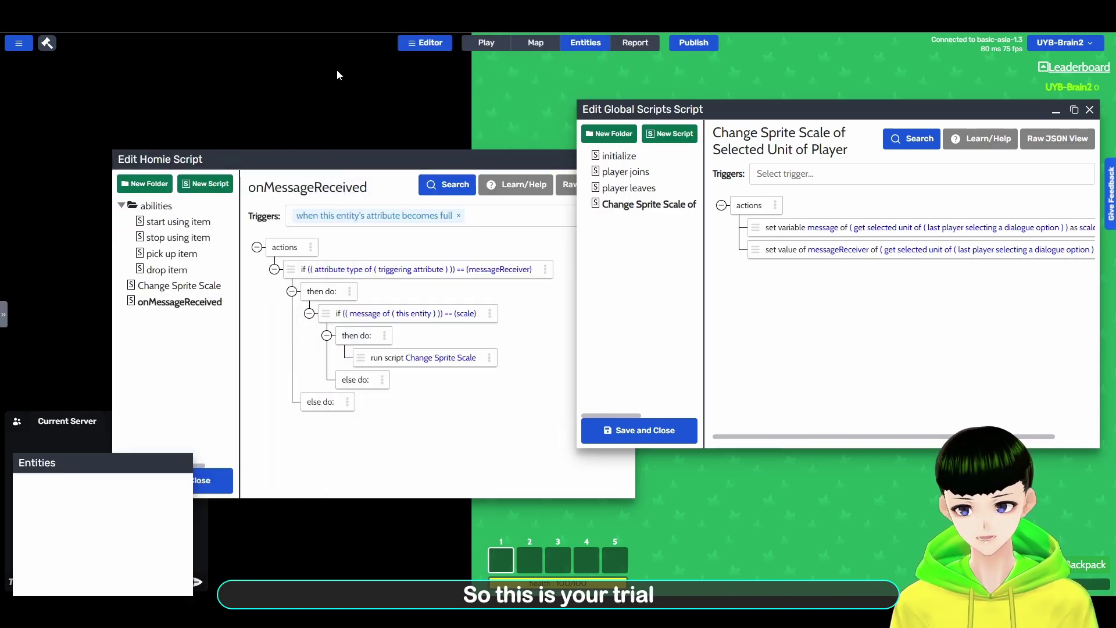
{"action": "left_click_drag", "start_coordinate": [423, 147], "coordinate": [369, 111]}
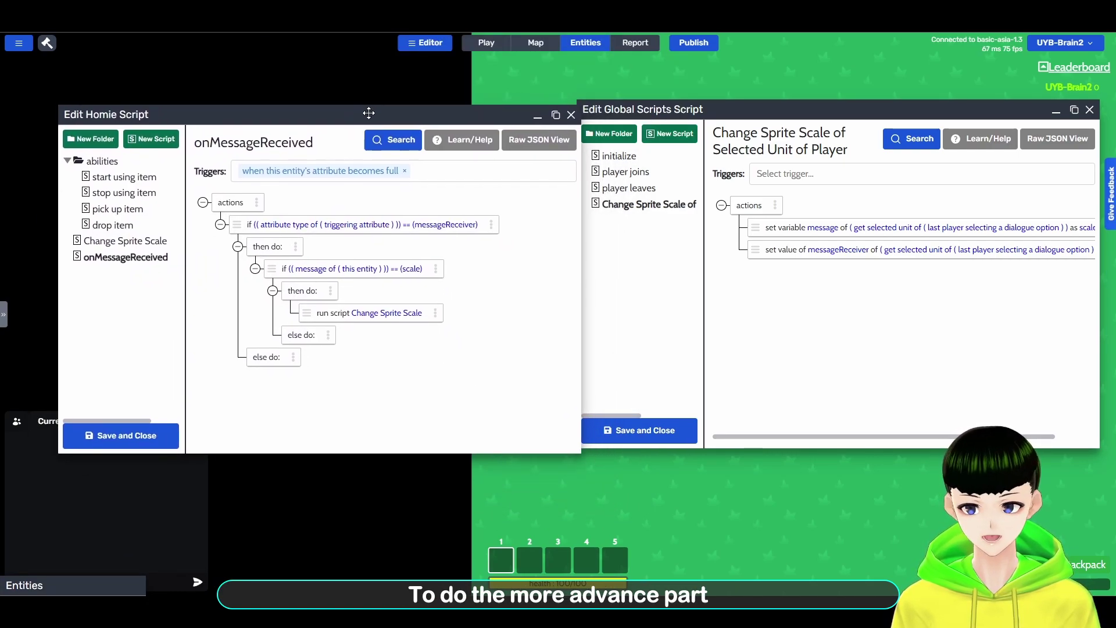
{"action": "left_click_drag", "start_coordinate": [725, 107], "coordinate": [729, 112]}
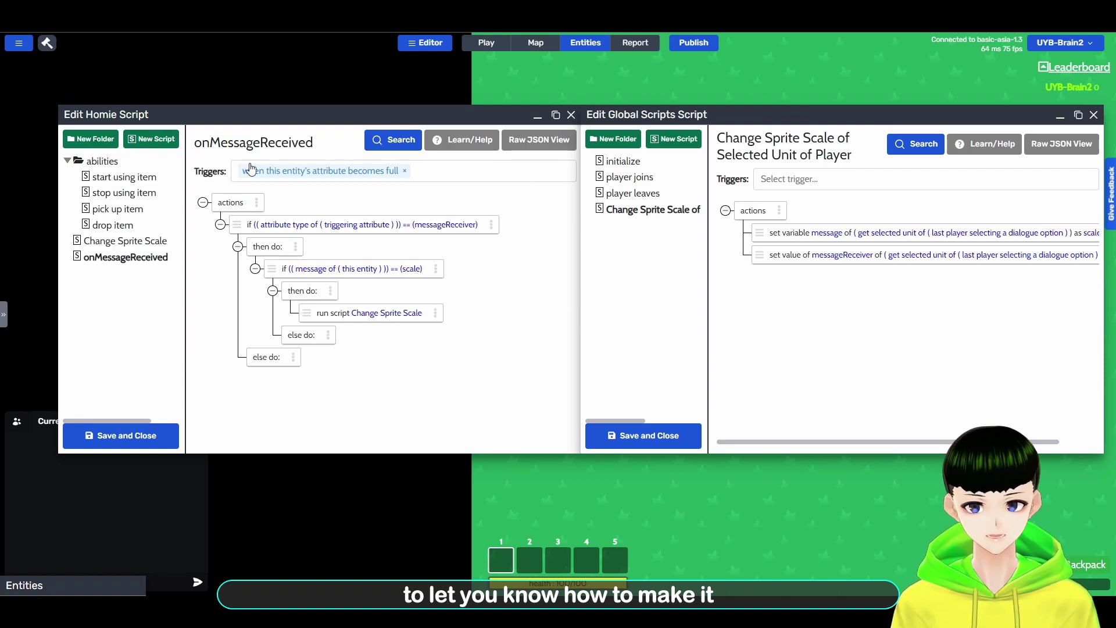
- Save and close the global scripts and Homie's scripts, and publish the game
{"action": "left_click", "coordinate": [647, 436]}
{"action": "left_click", "coordinate": [81, 436]}
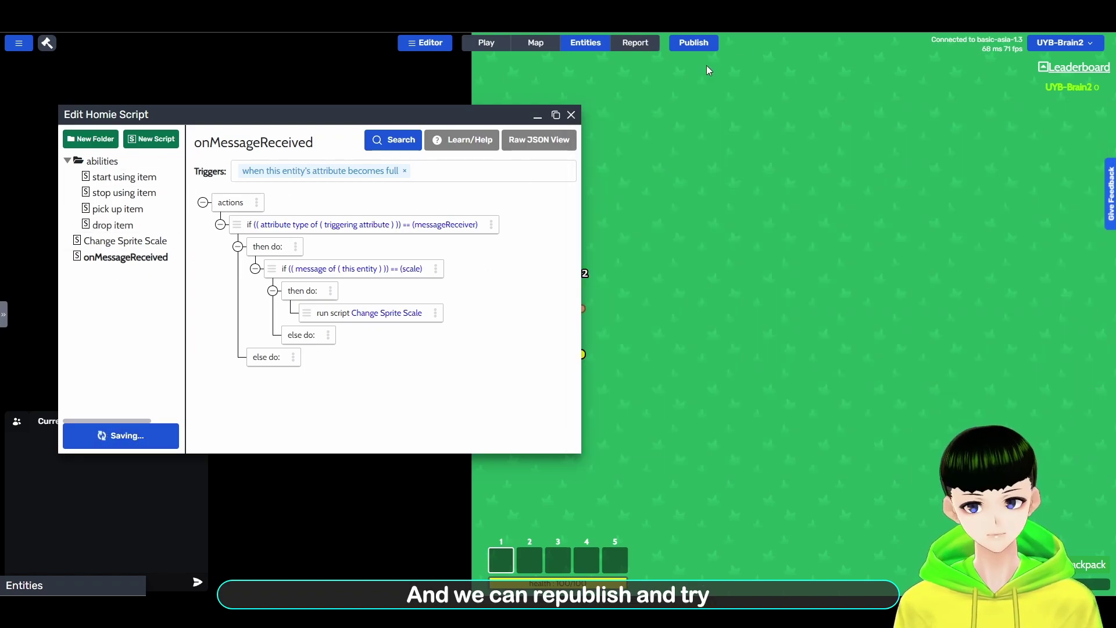
{"action": "left_click", "coordinate": [694, 43]}
{"action": "left_click", "coordinate": [733, 303]}
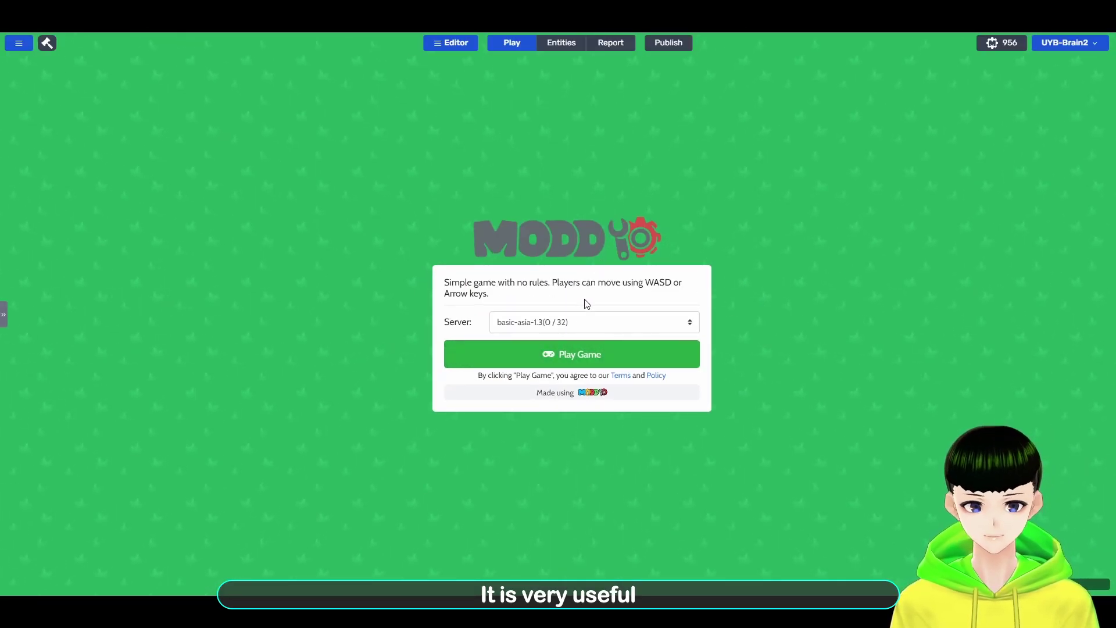
- Join the game on the basic-asia-1.3 server, choose the sprite scale dialogue option, and move the unit around to test it
{"action": "left_click", "coordinate": [581, 354]}
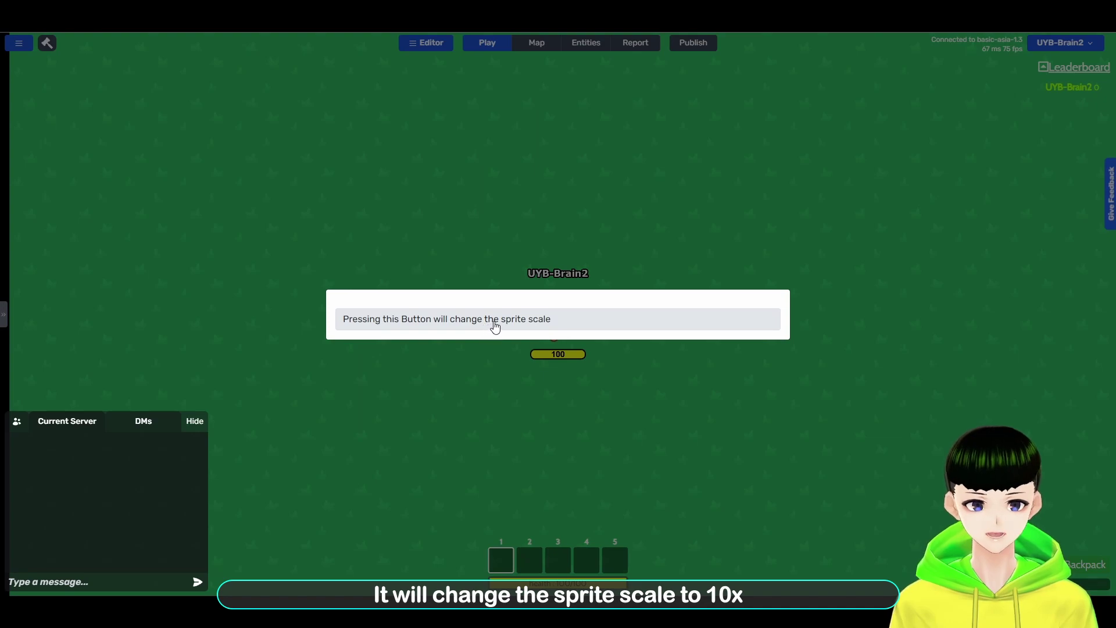
{"action": "left_click", "coordinate": [568, 326]}
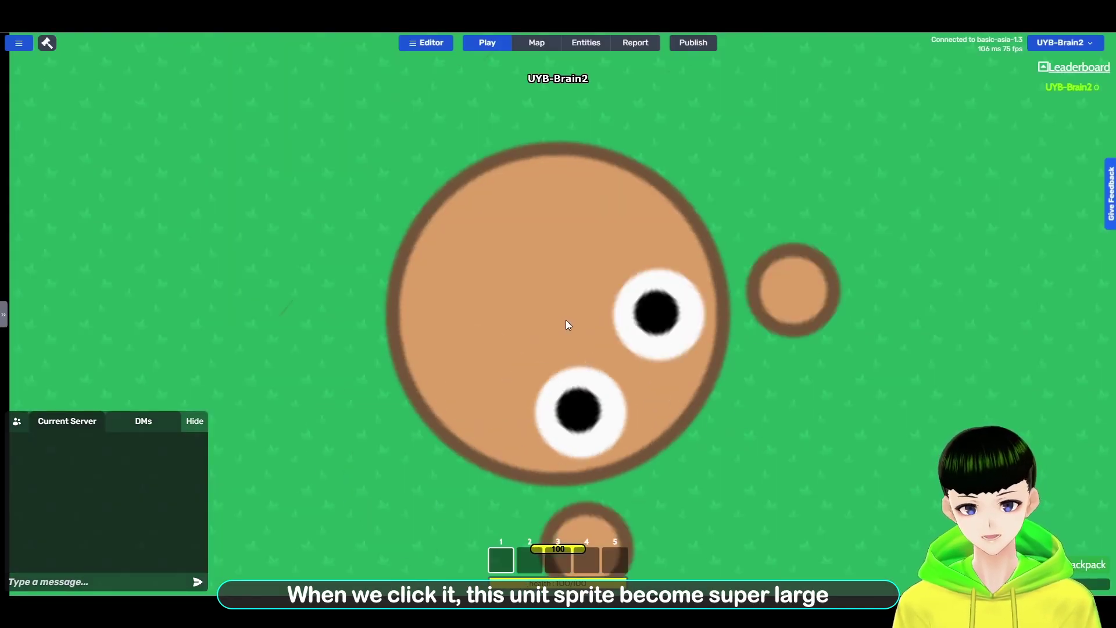
{"action": "key", "text": "w"}
{"action": "key", "text": "d"}
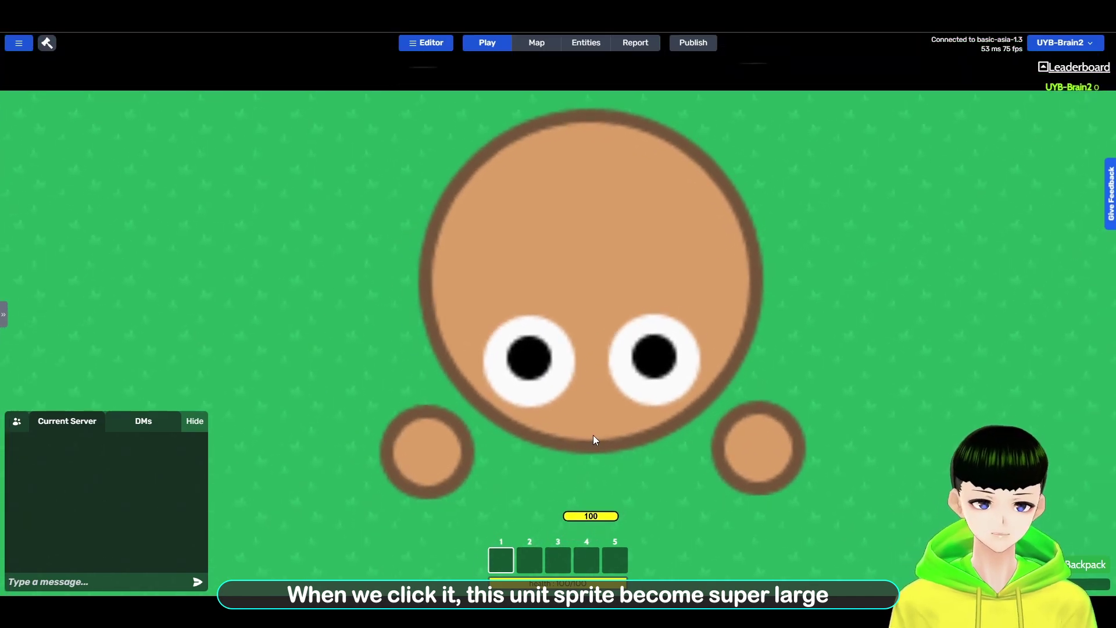
{"action": "key", "text": "s"}
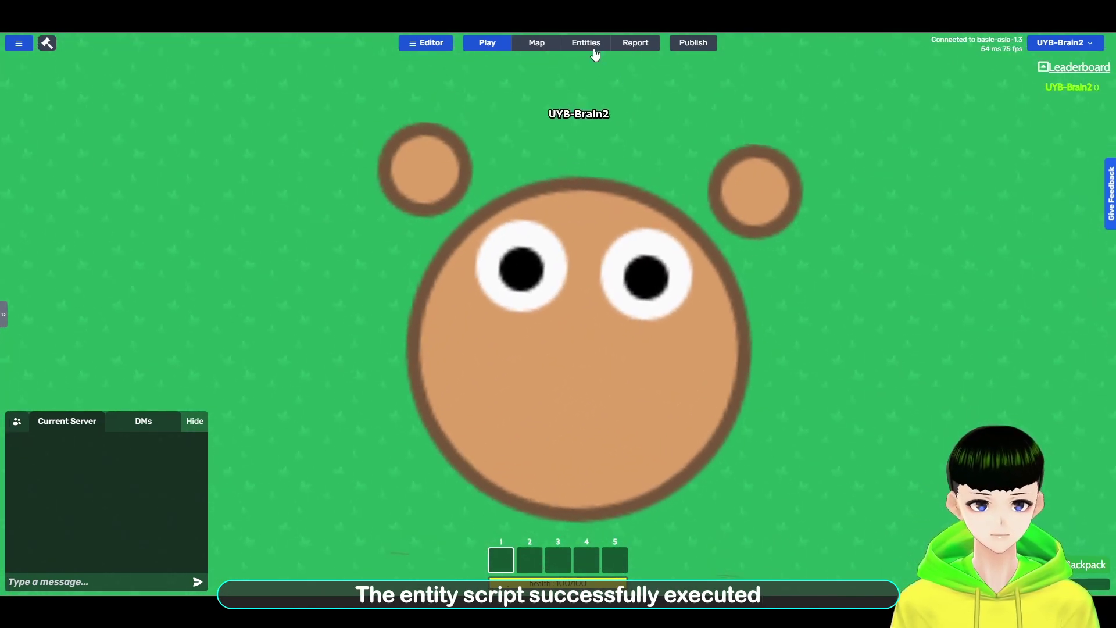